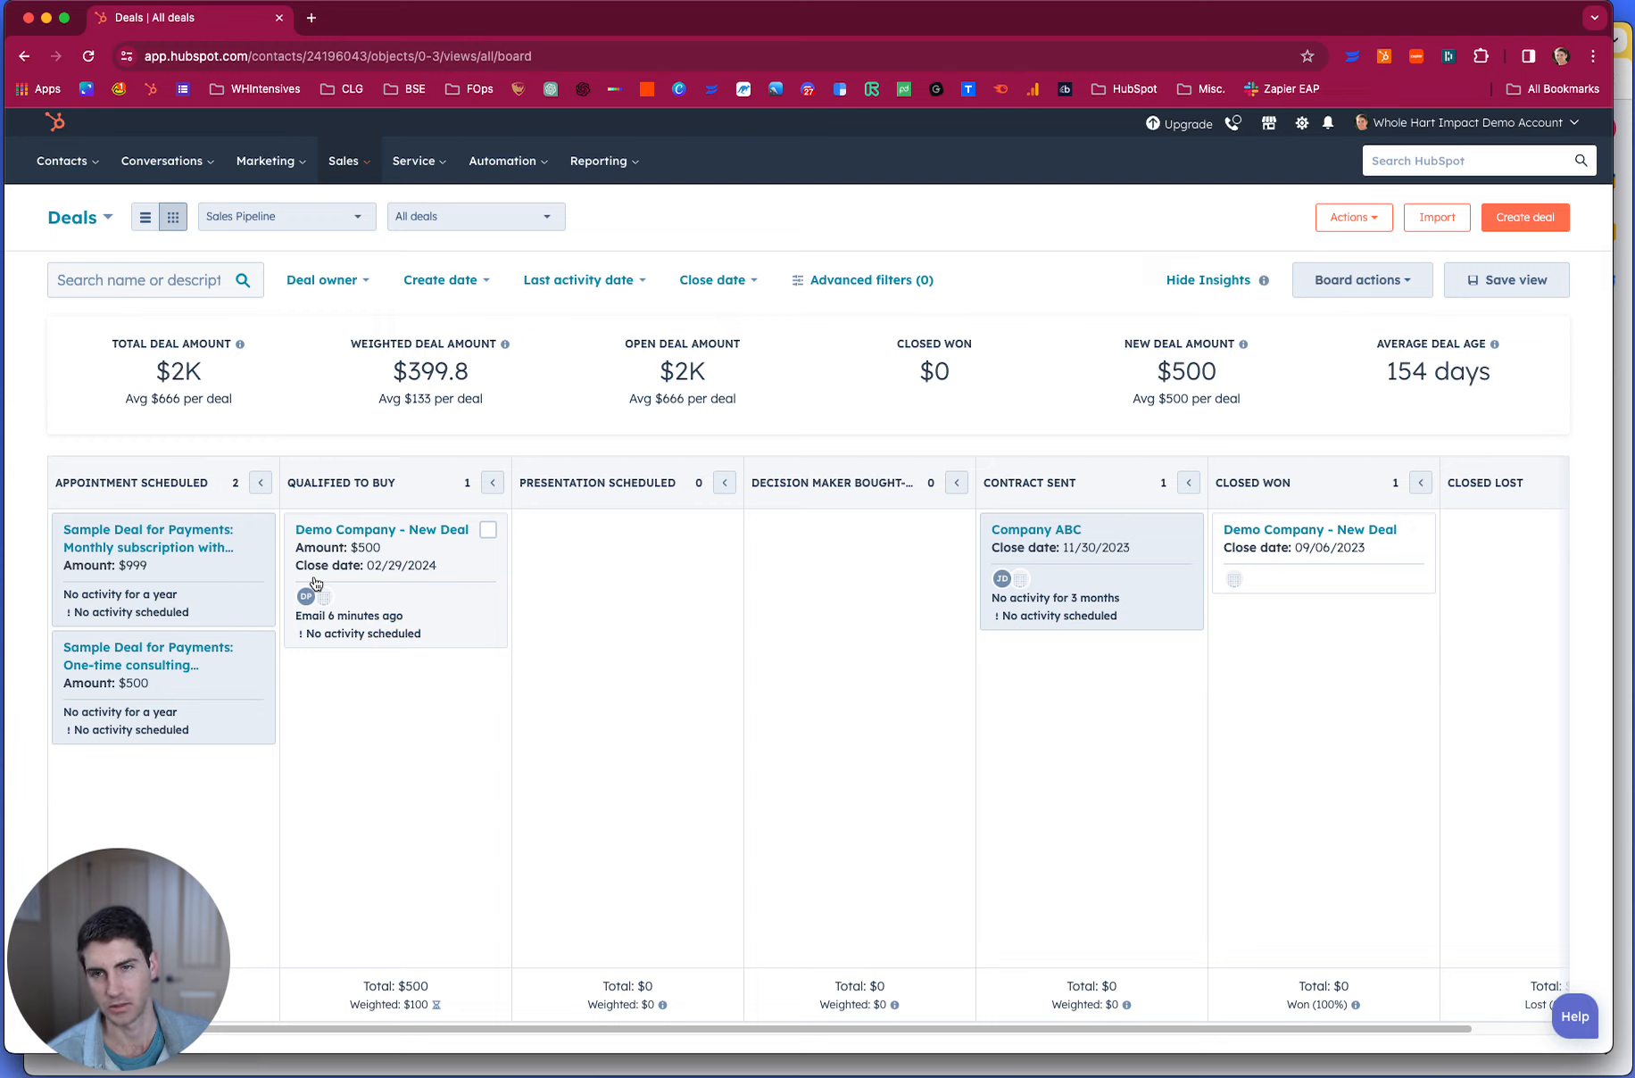
- Switch to Gmail, open the quote link in the "Sign the Agreement, please" email and request identity verification for its signer
key(super+Tab)
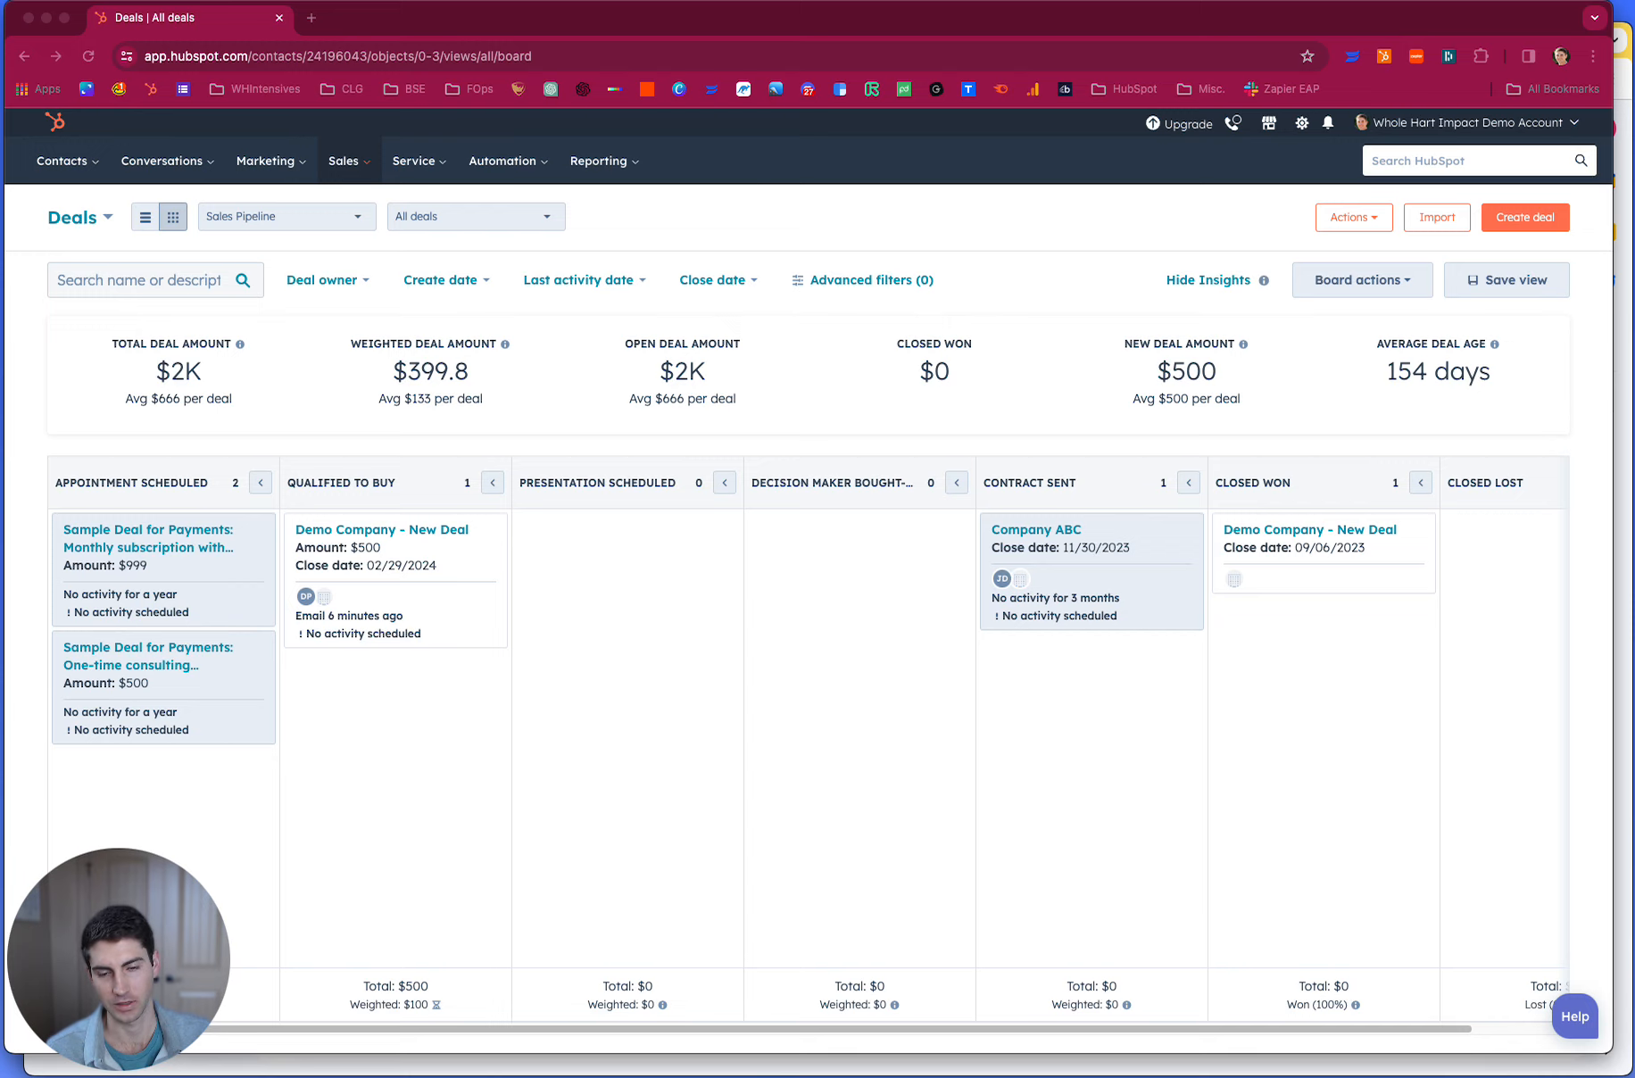
click(797, 1068)
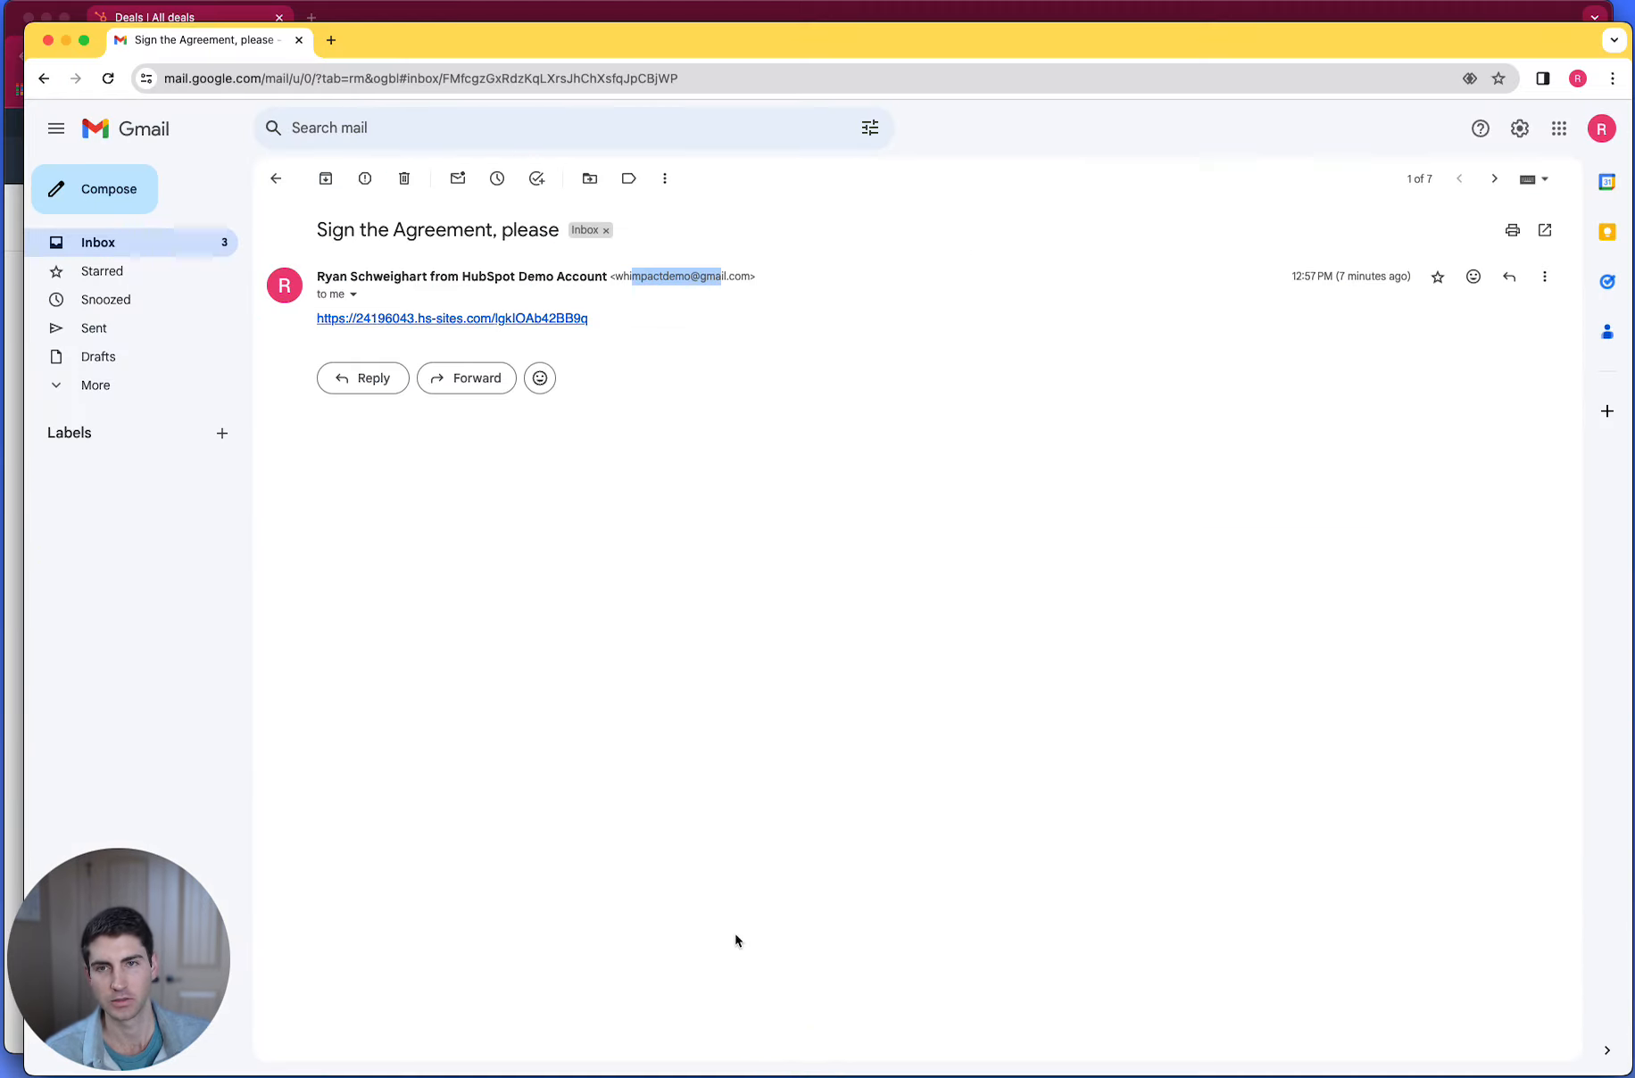
click(474, 318)
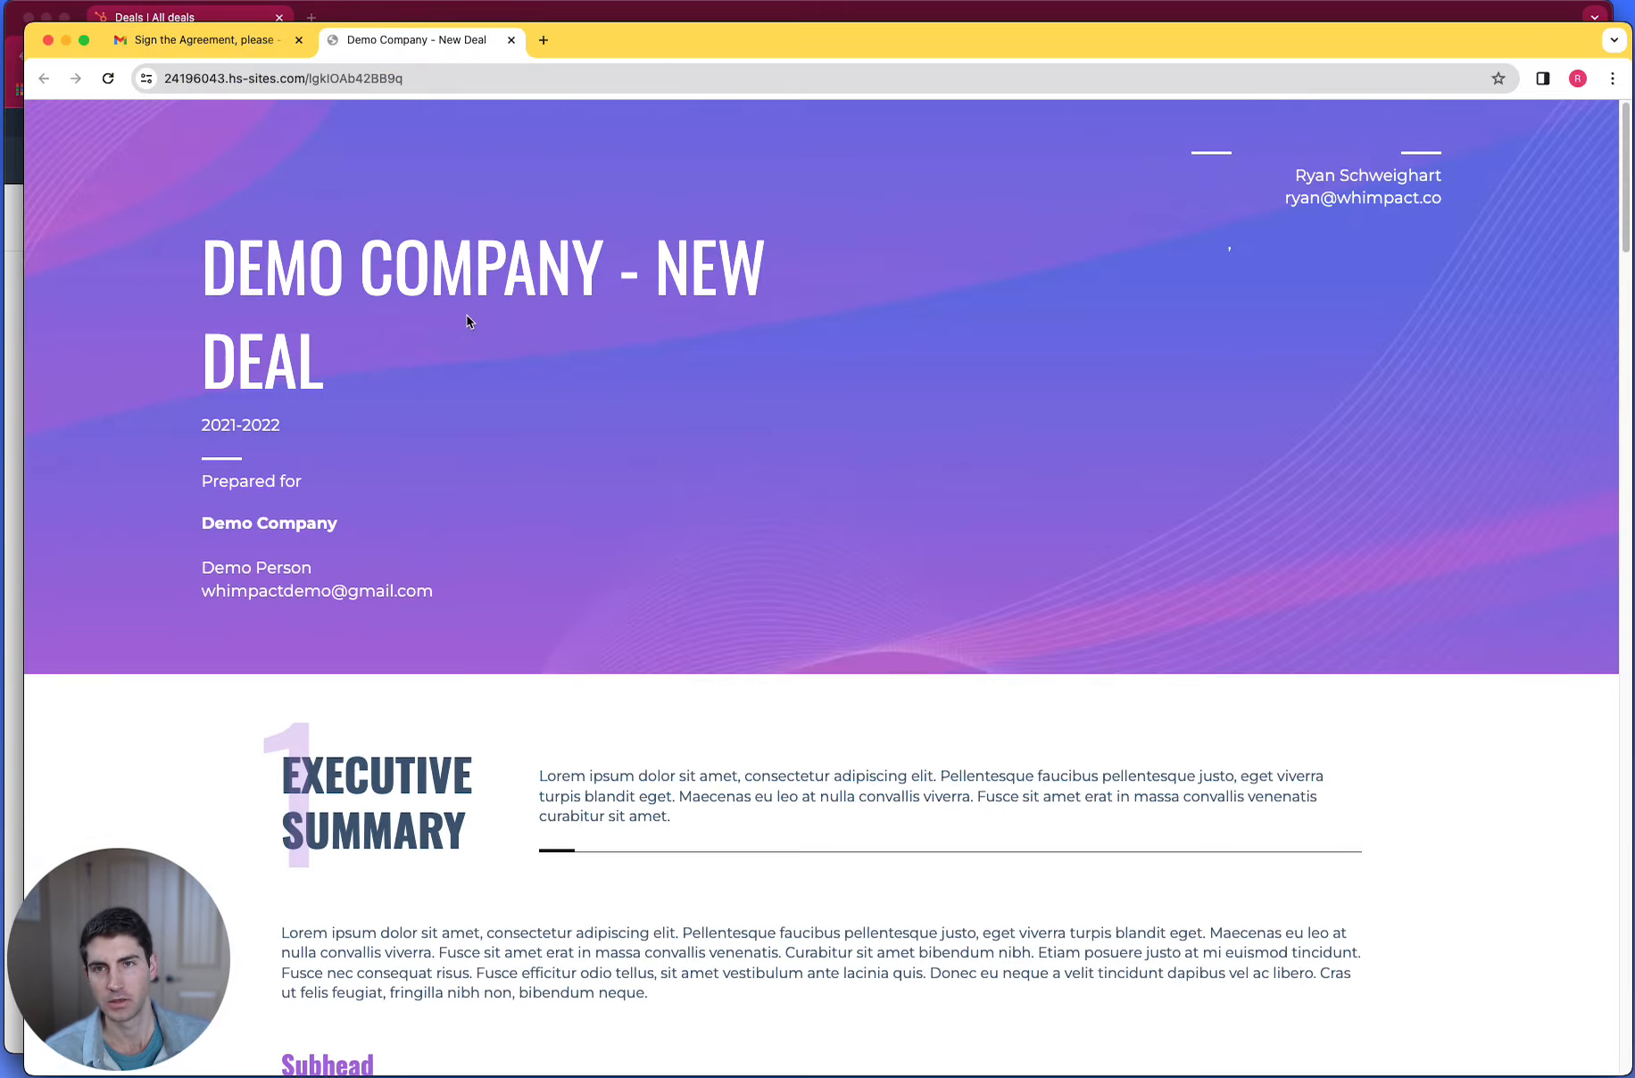
scroll(701, 509, down, 20)
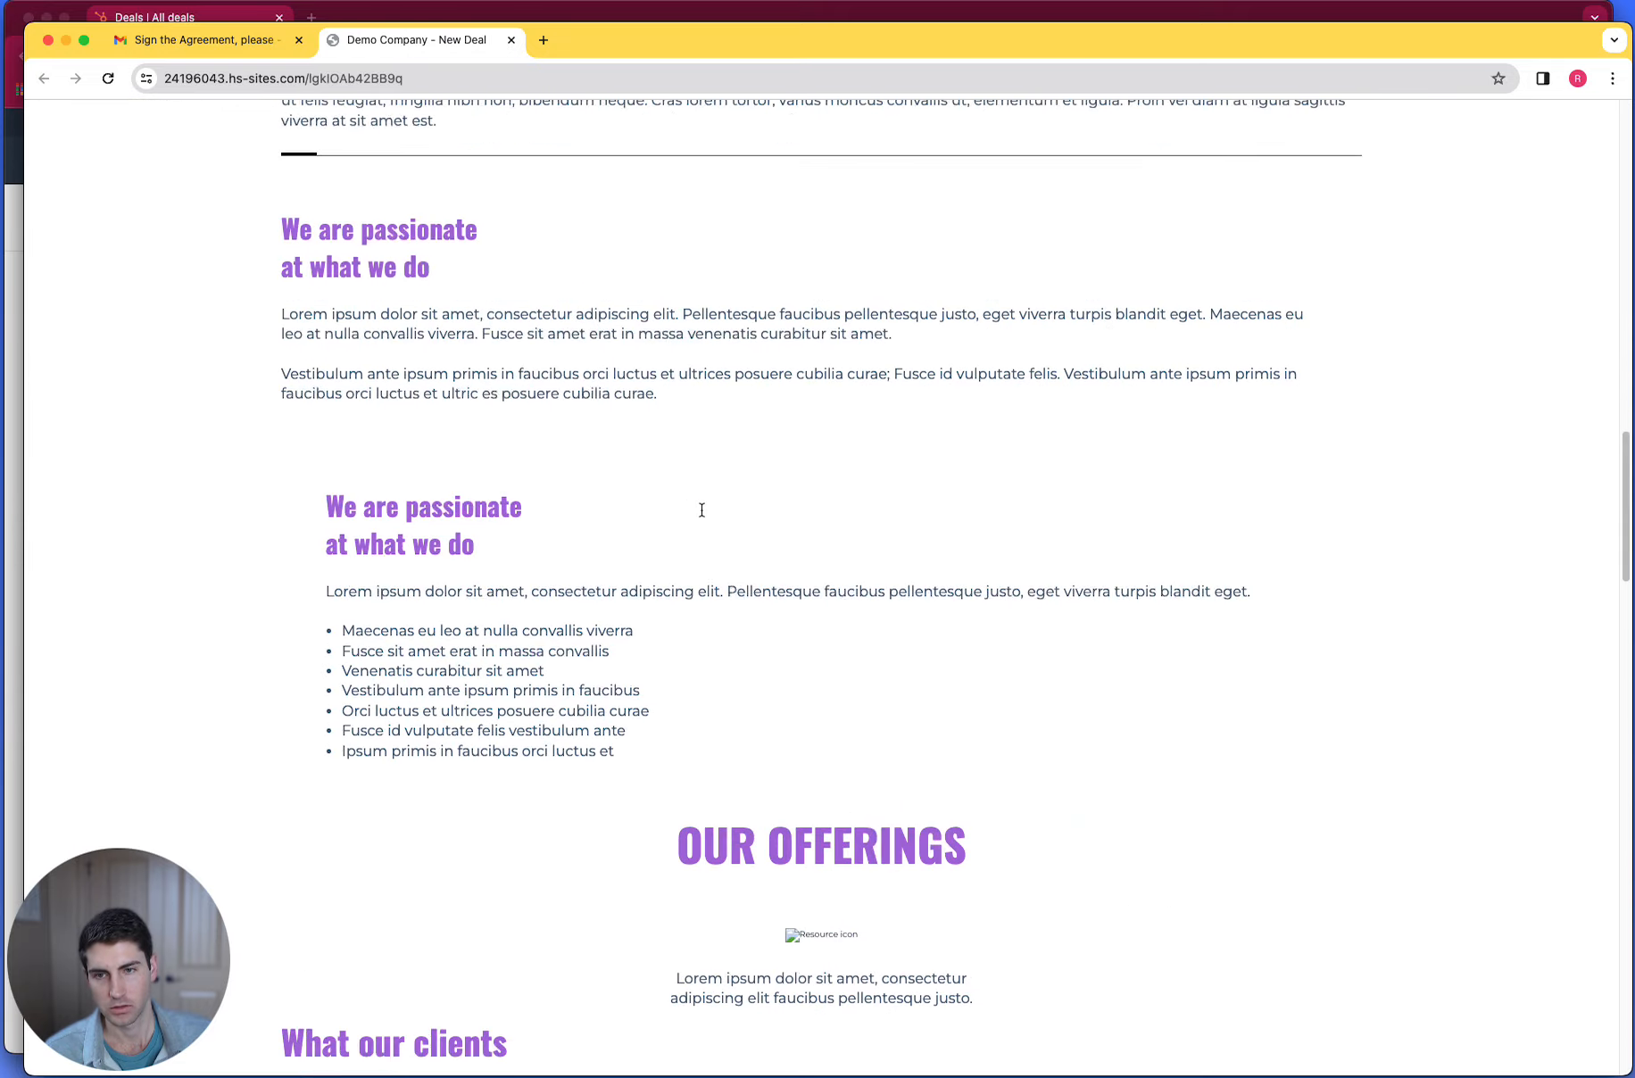
scroll(701, 509, down, 15)
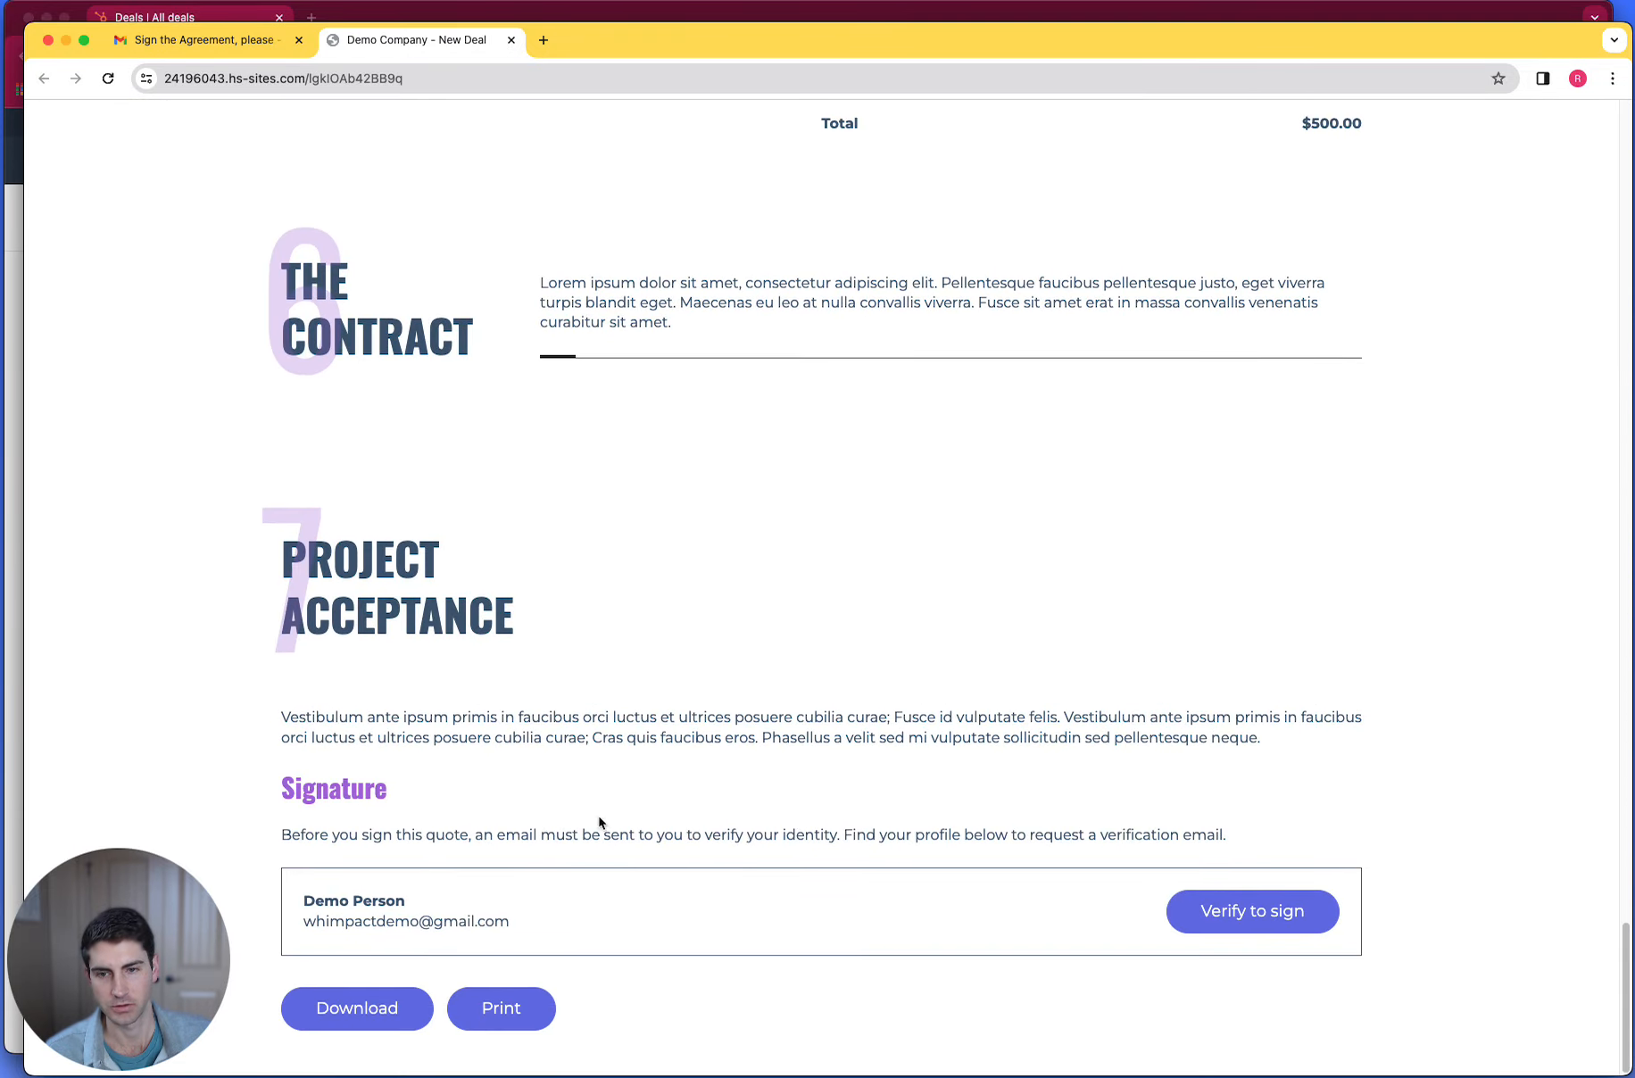
click(1252, 924)
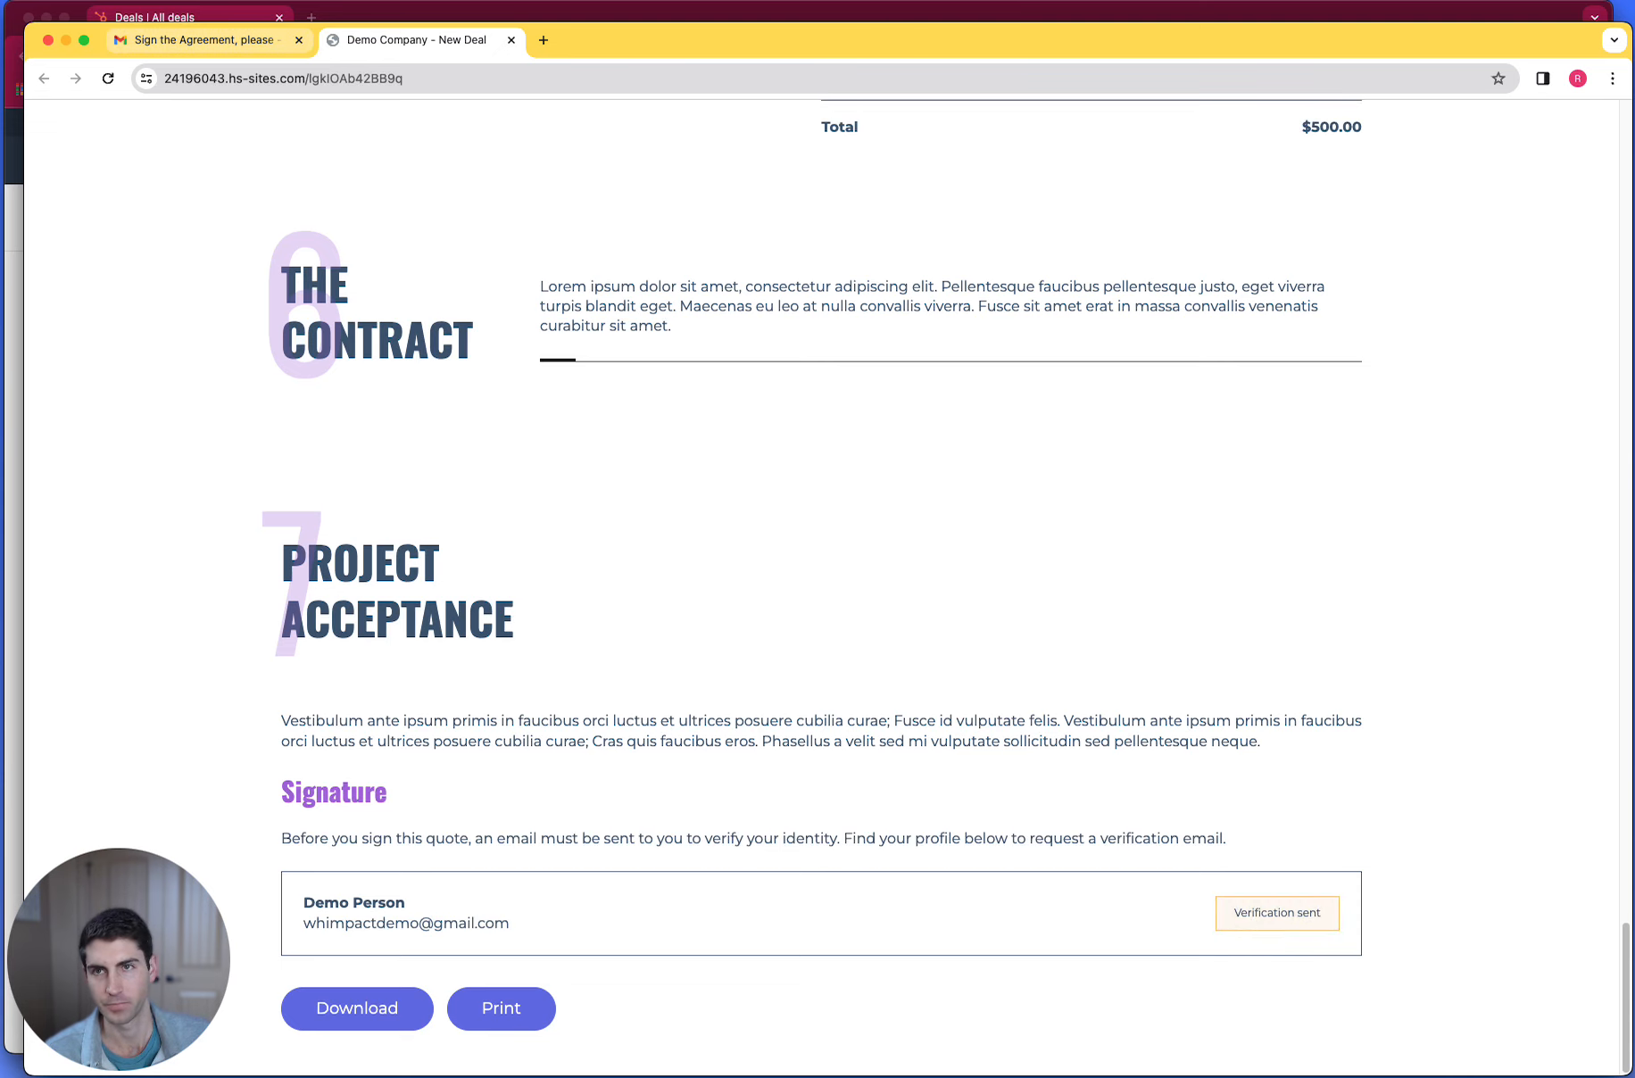
- Verify the signer's identity through the "Please verify your identity to sign your quote." email and start signing the quote
click(153, 52)
click(277, 178)
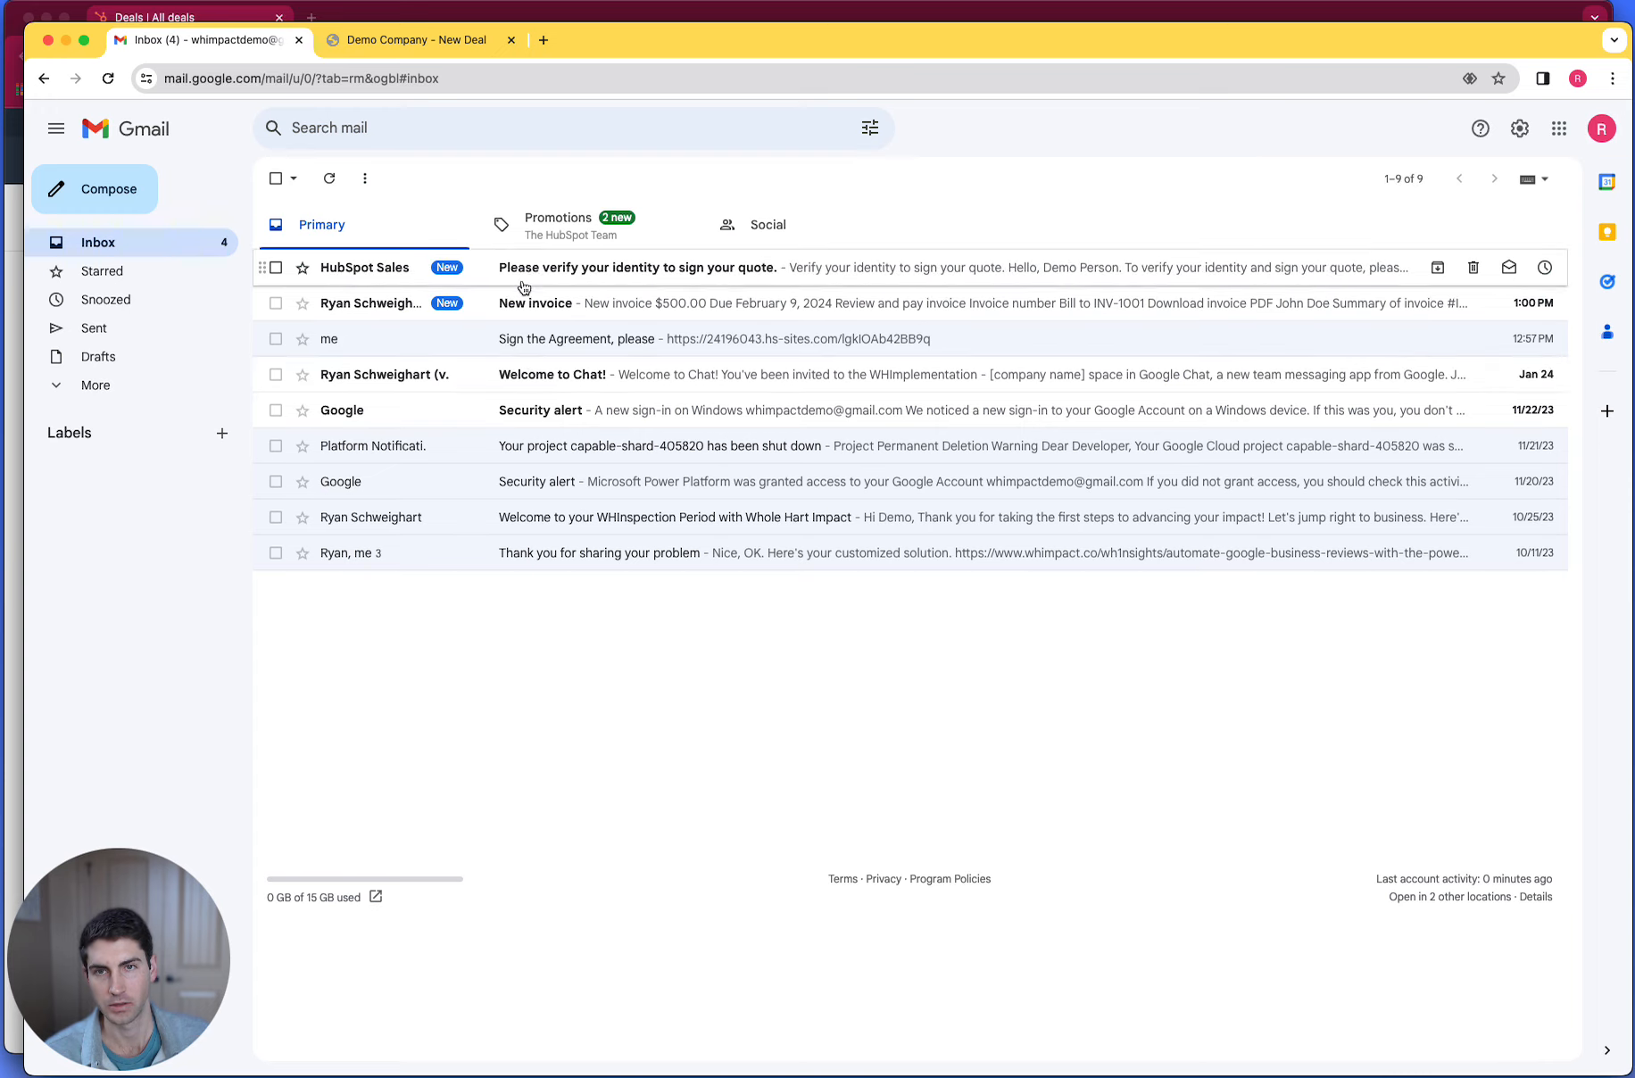
click(548, 268)
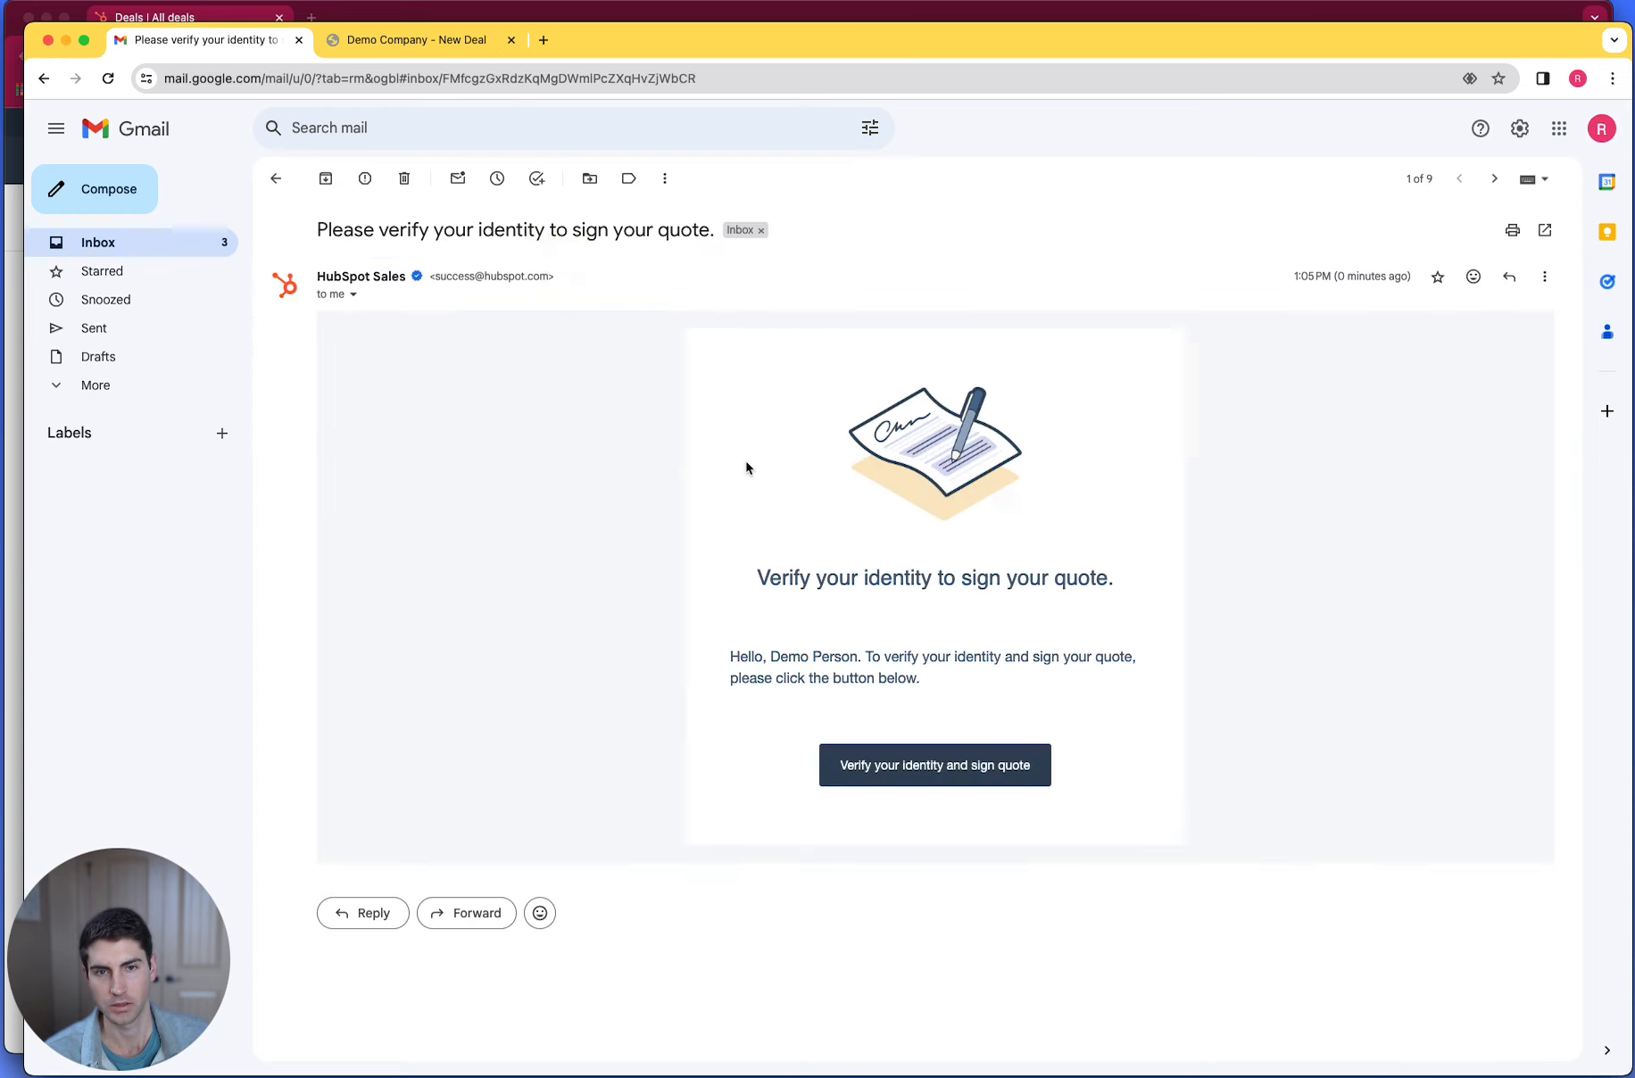
click(939, 765)
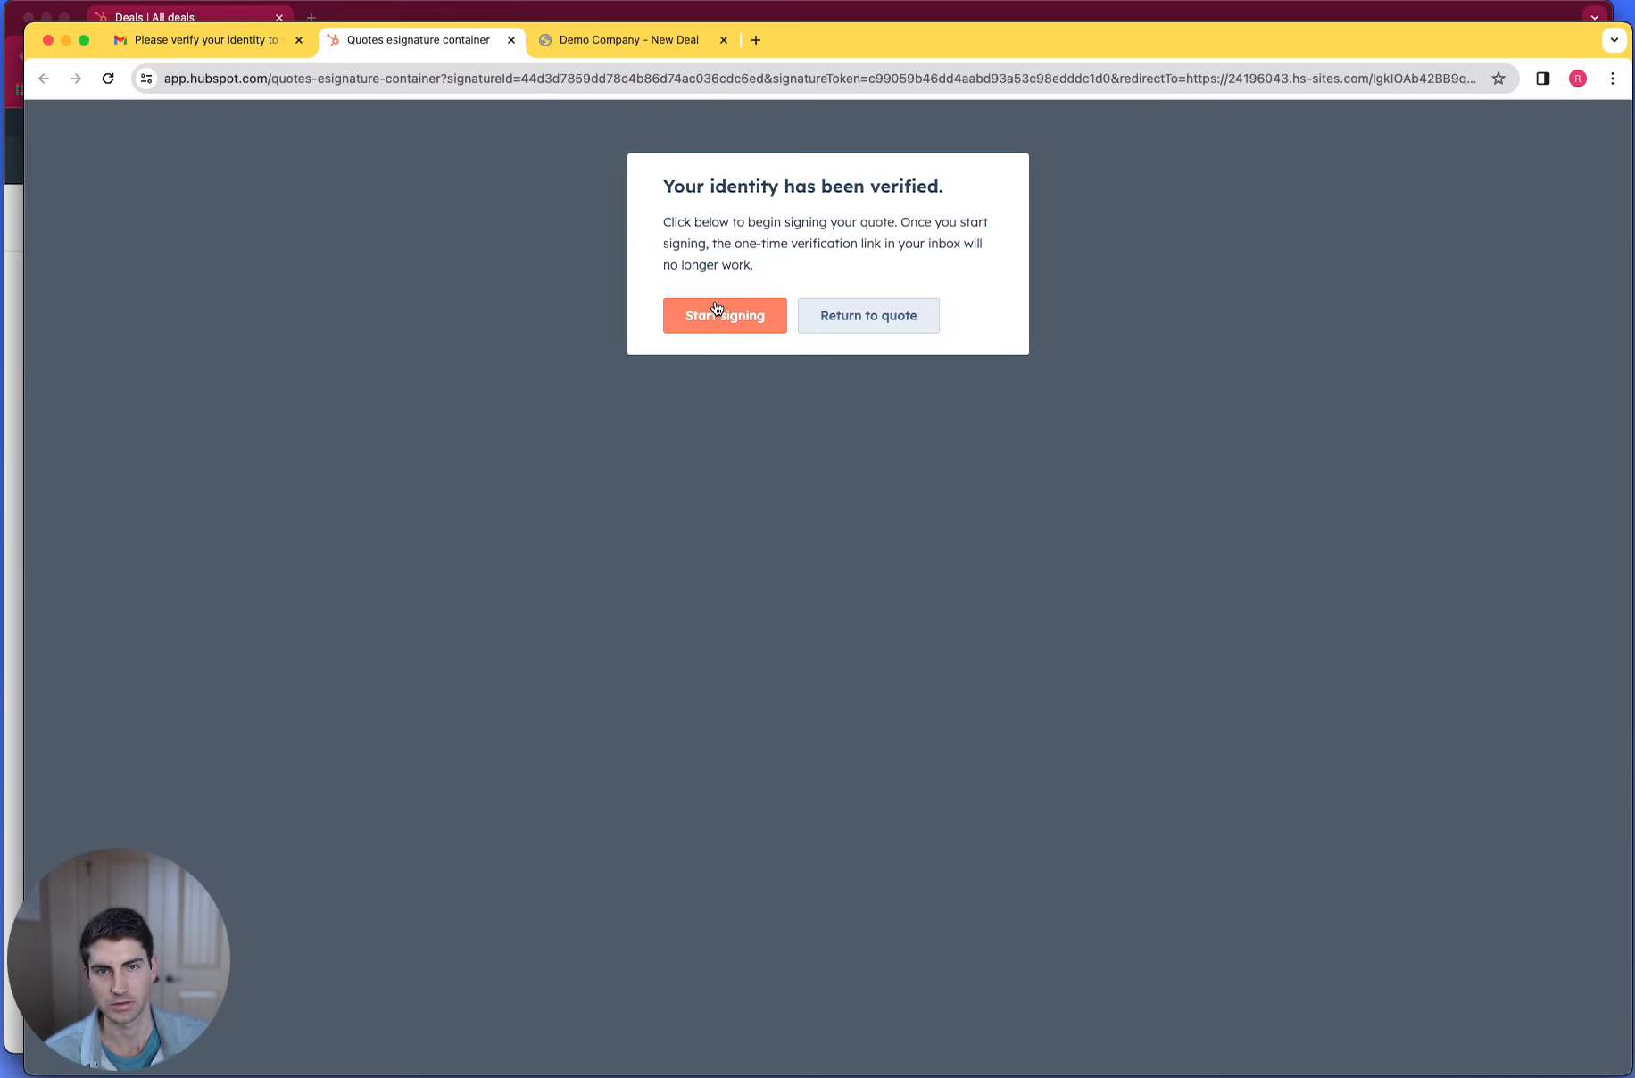
click(719, 312)
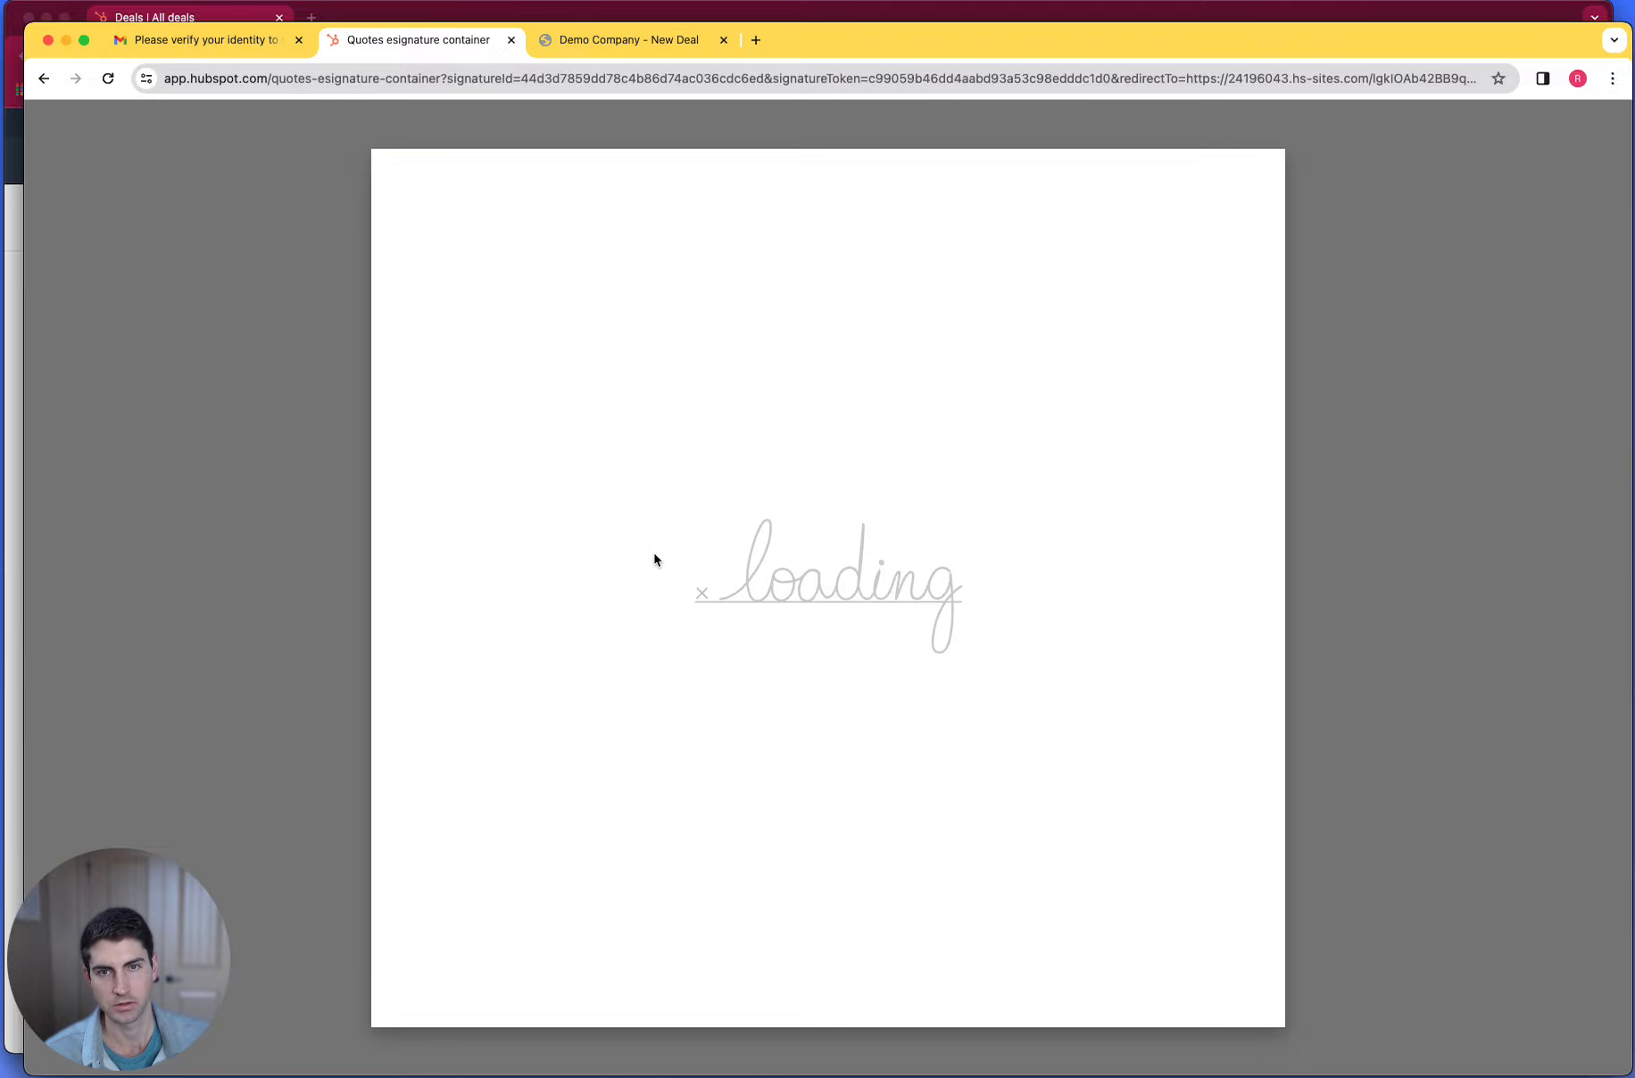
- Insert a typed signature into the quote's signature field in the Project Acceptance section
scroll(723, 535, down, 20)
scroll(752, 571, down, 20)
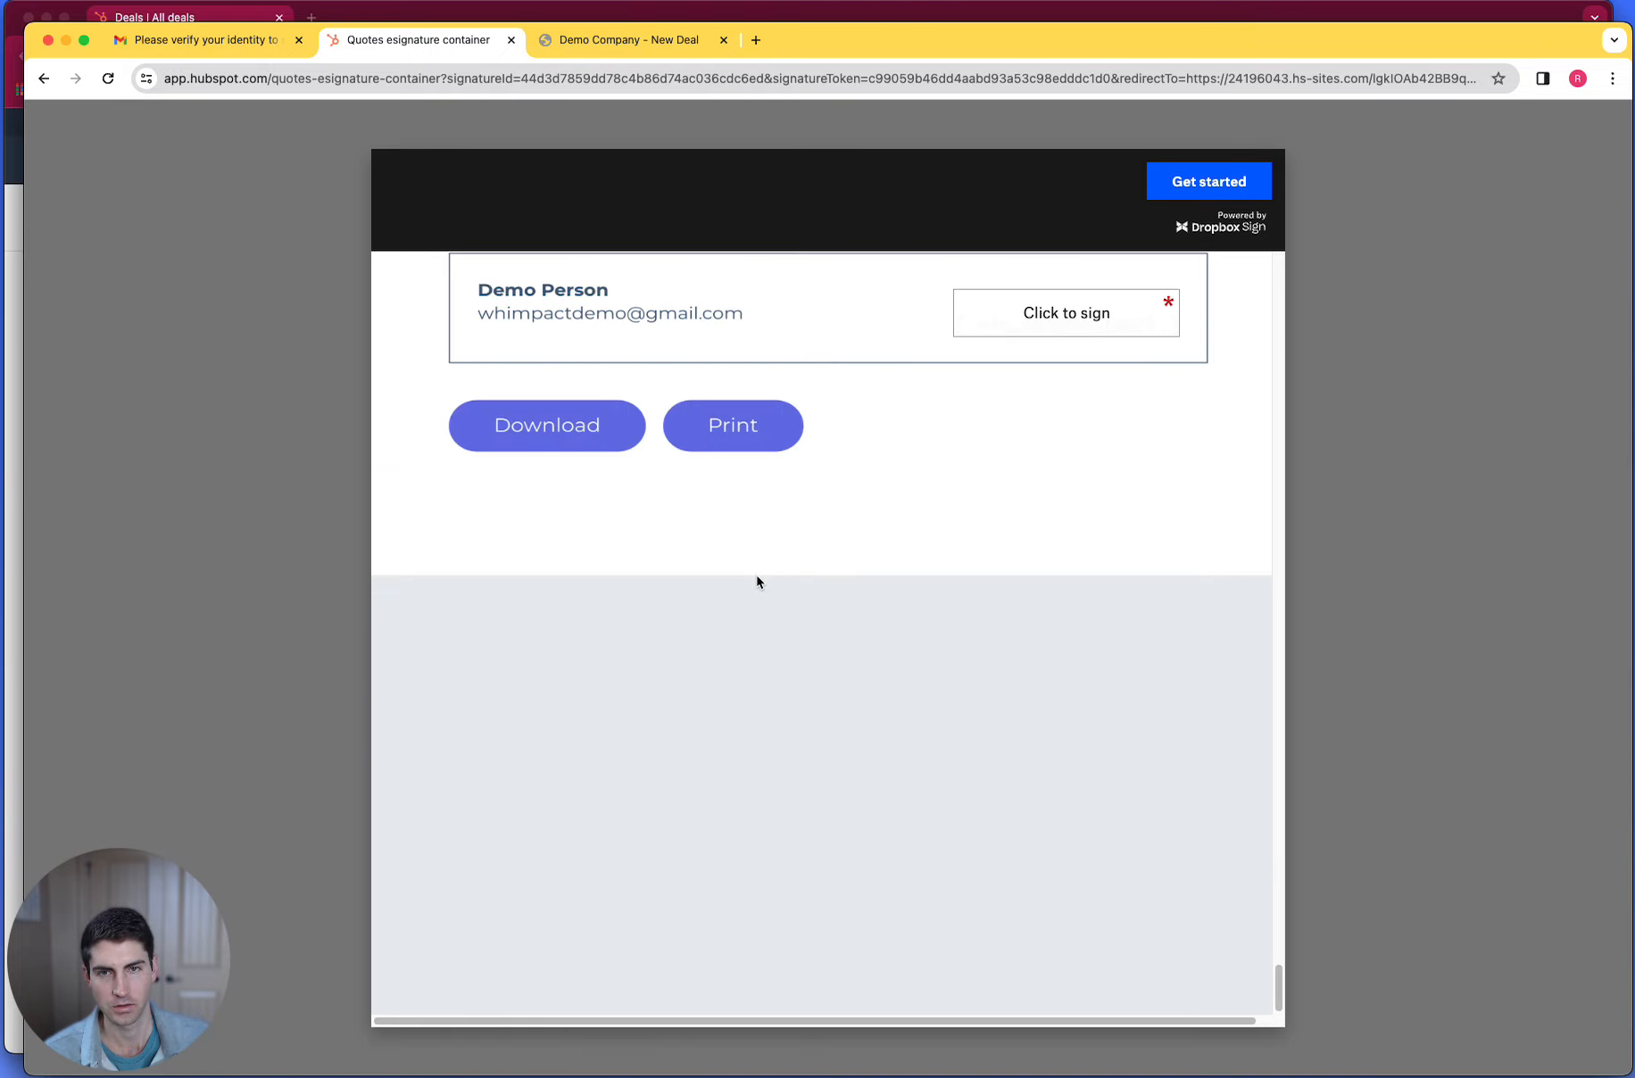
scroll(757, 575, up, 3)
click(1056, 507)
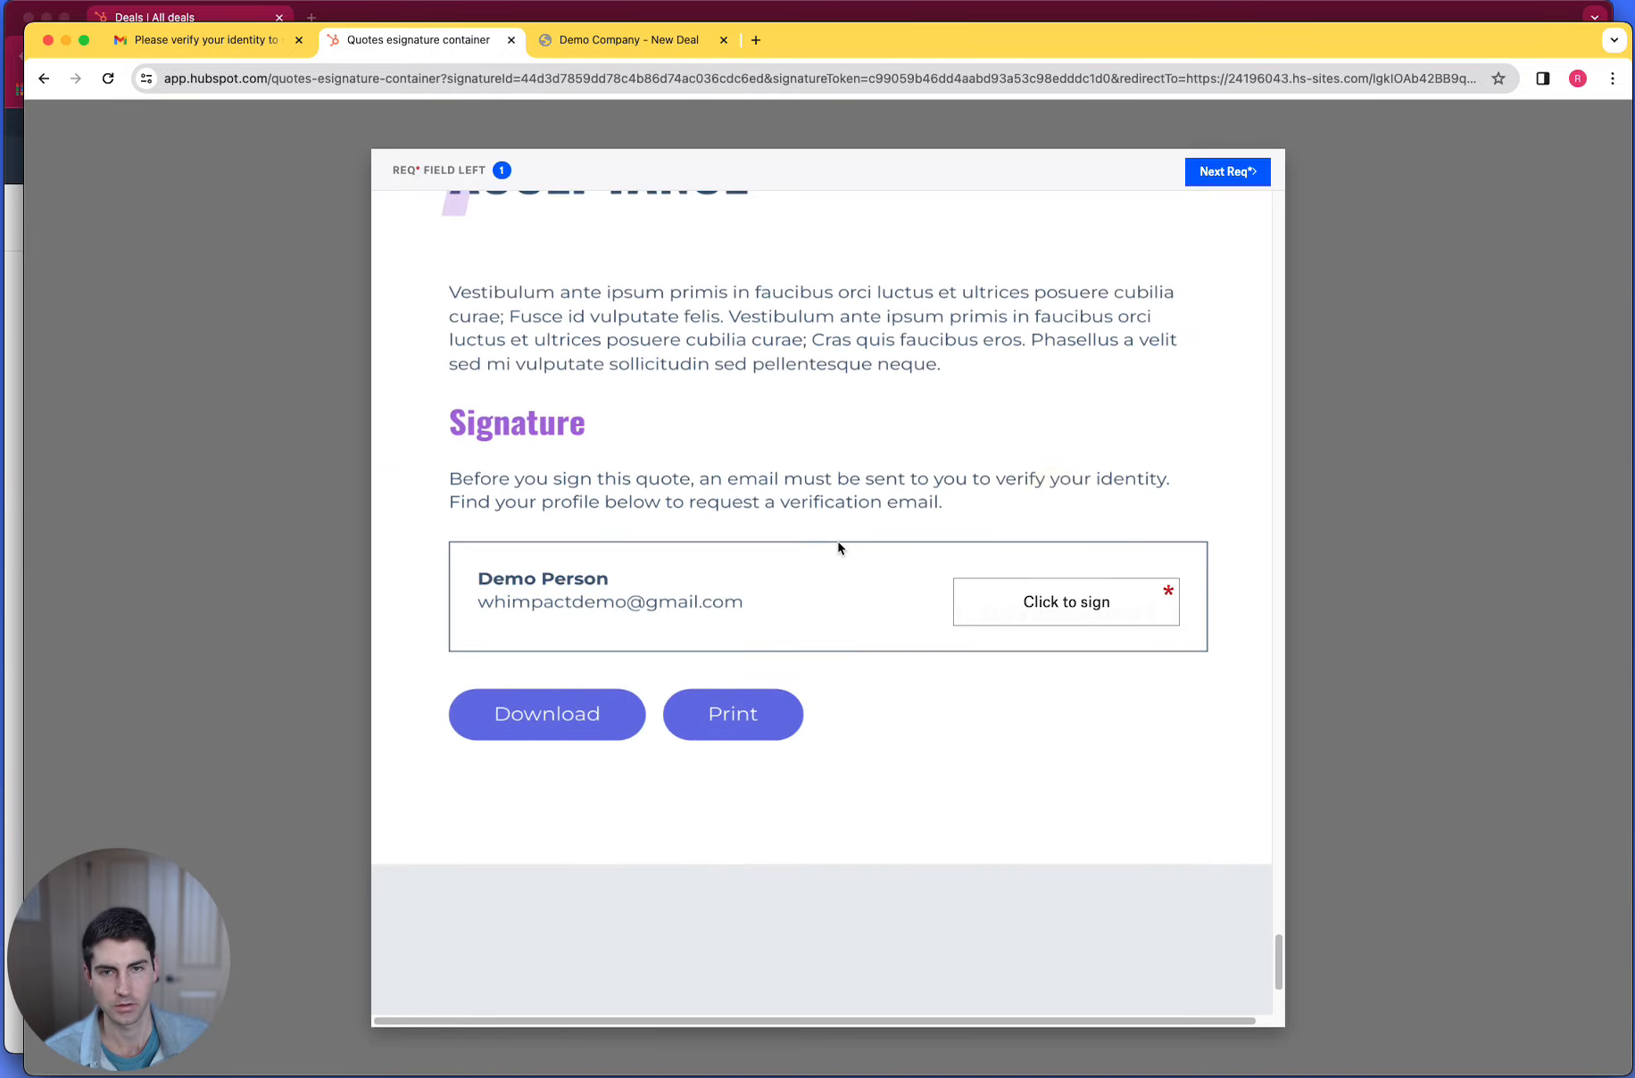
click(1052, 589)
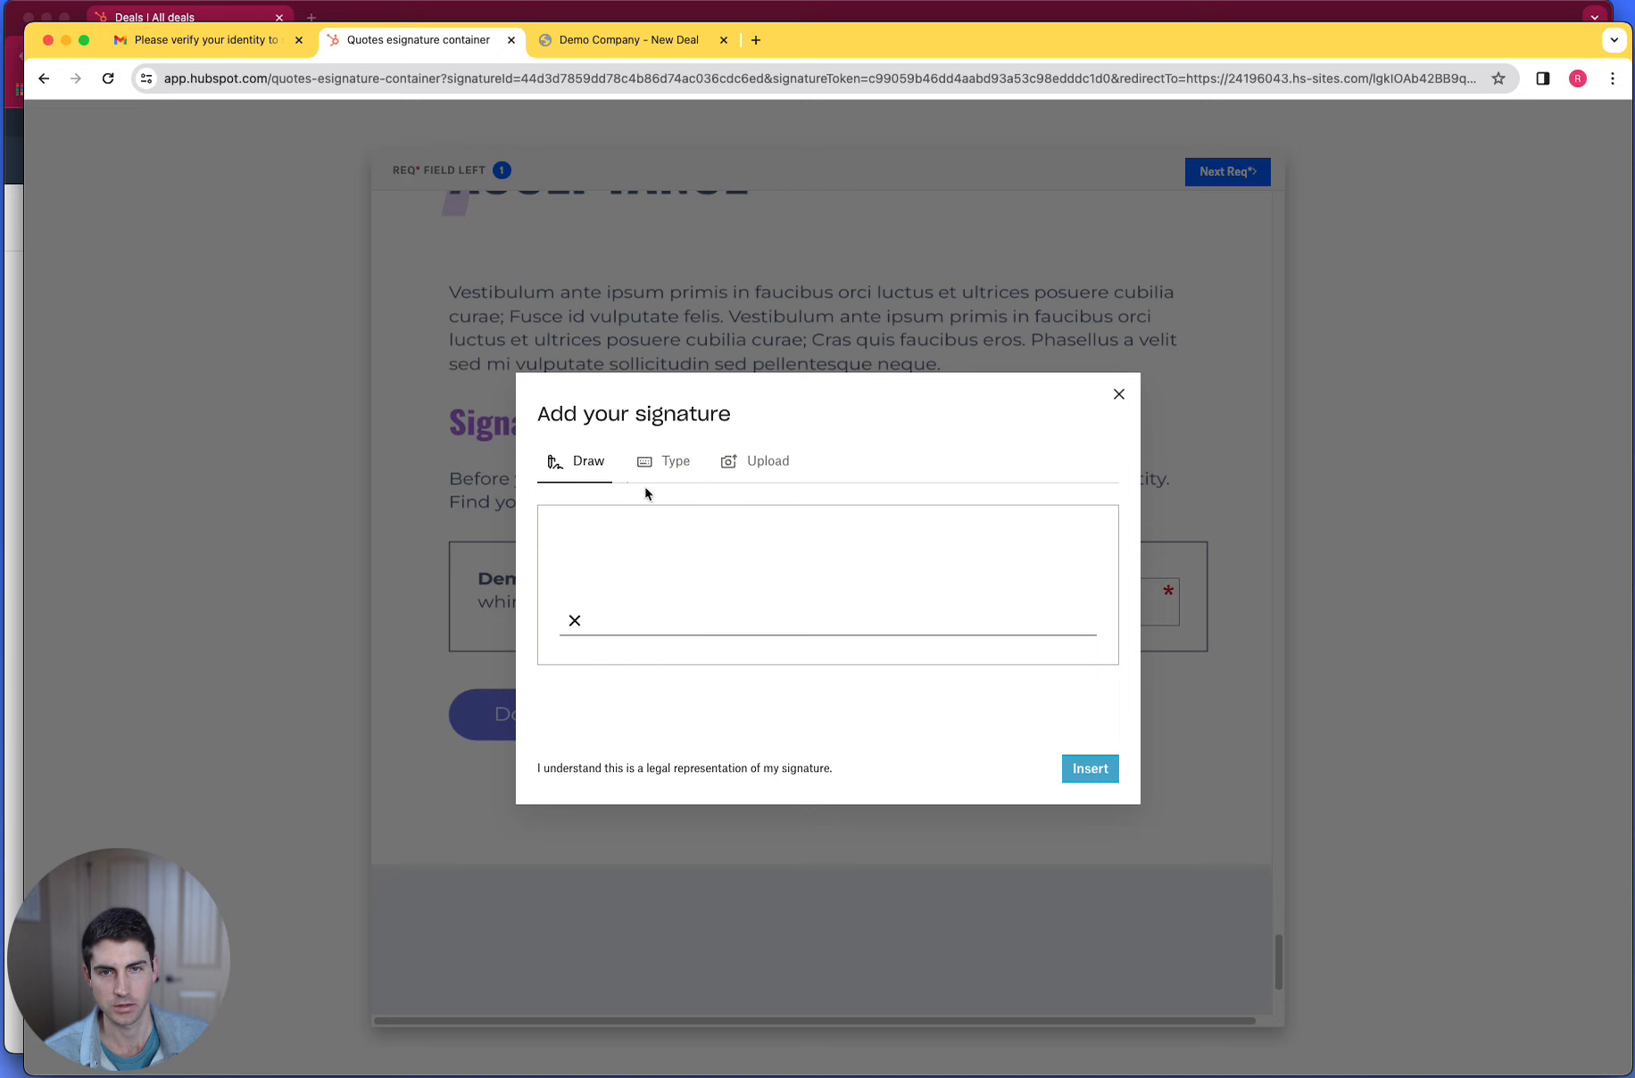
click(651, 464)
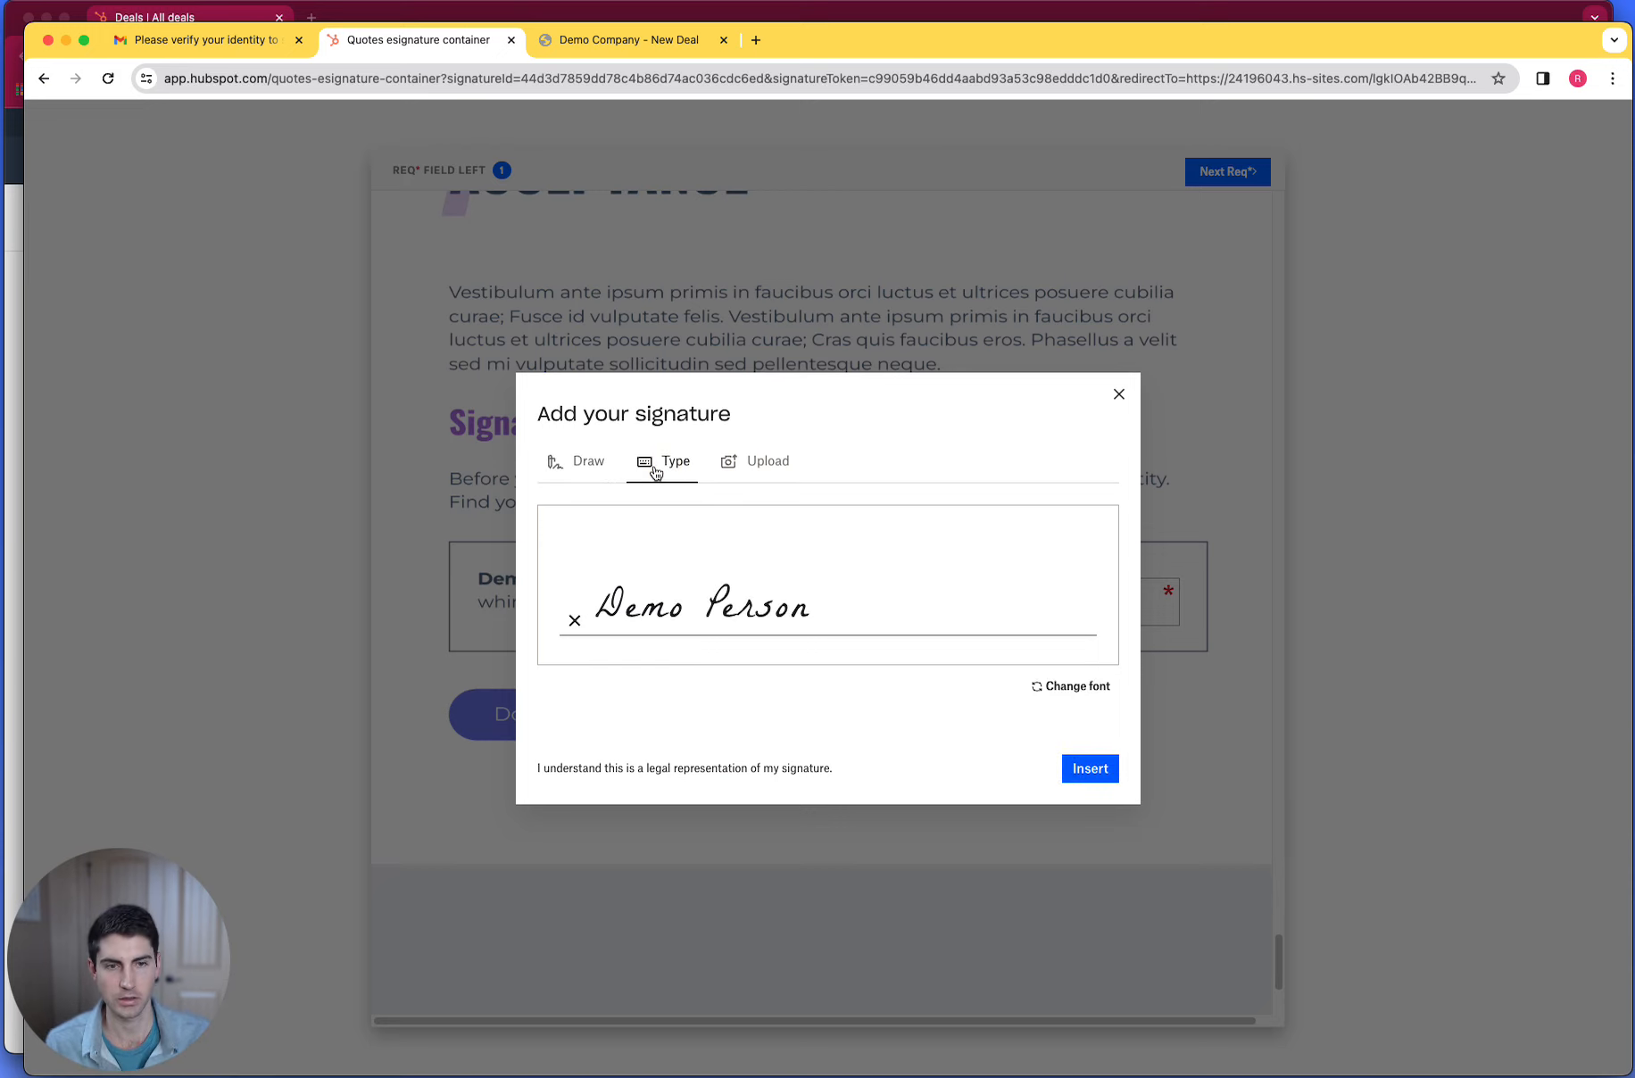
click(1092, 775)
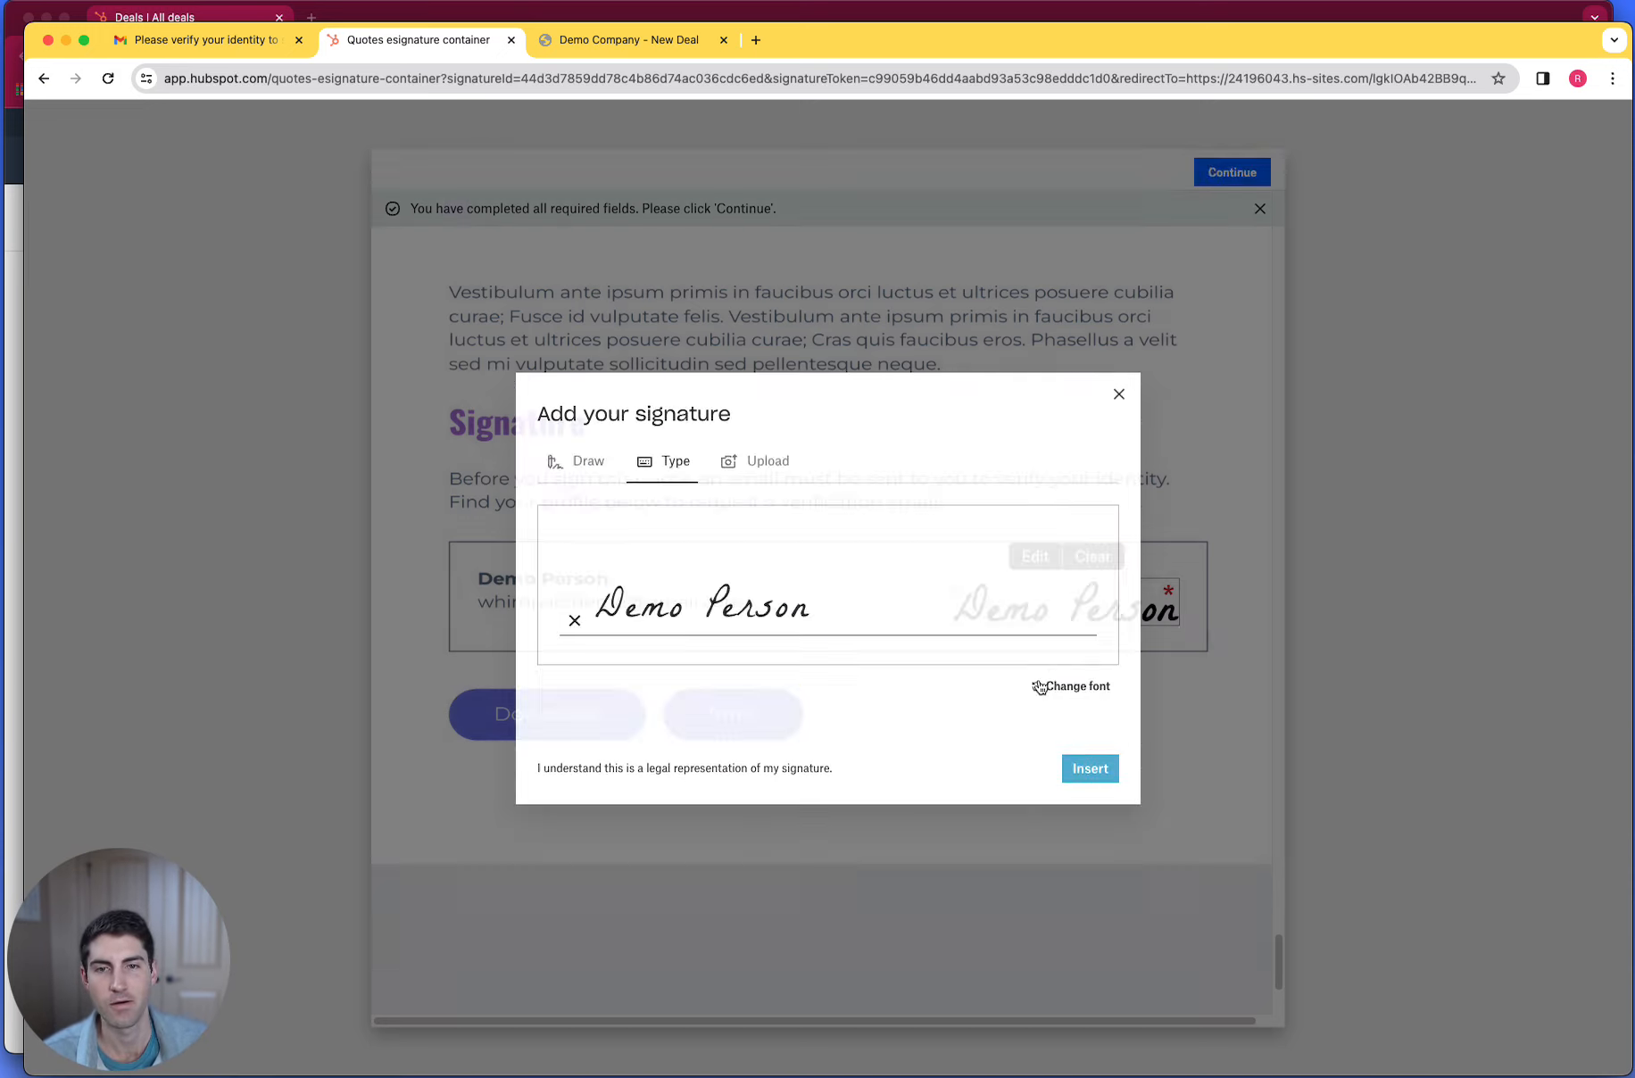
- Agree to be legally bound by the signed quote, submit it and return to the quote page
scroll(999, 533, down, 3)
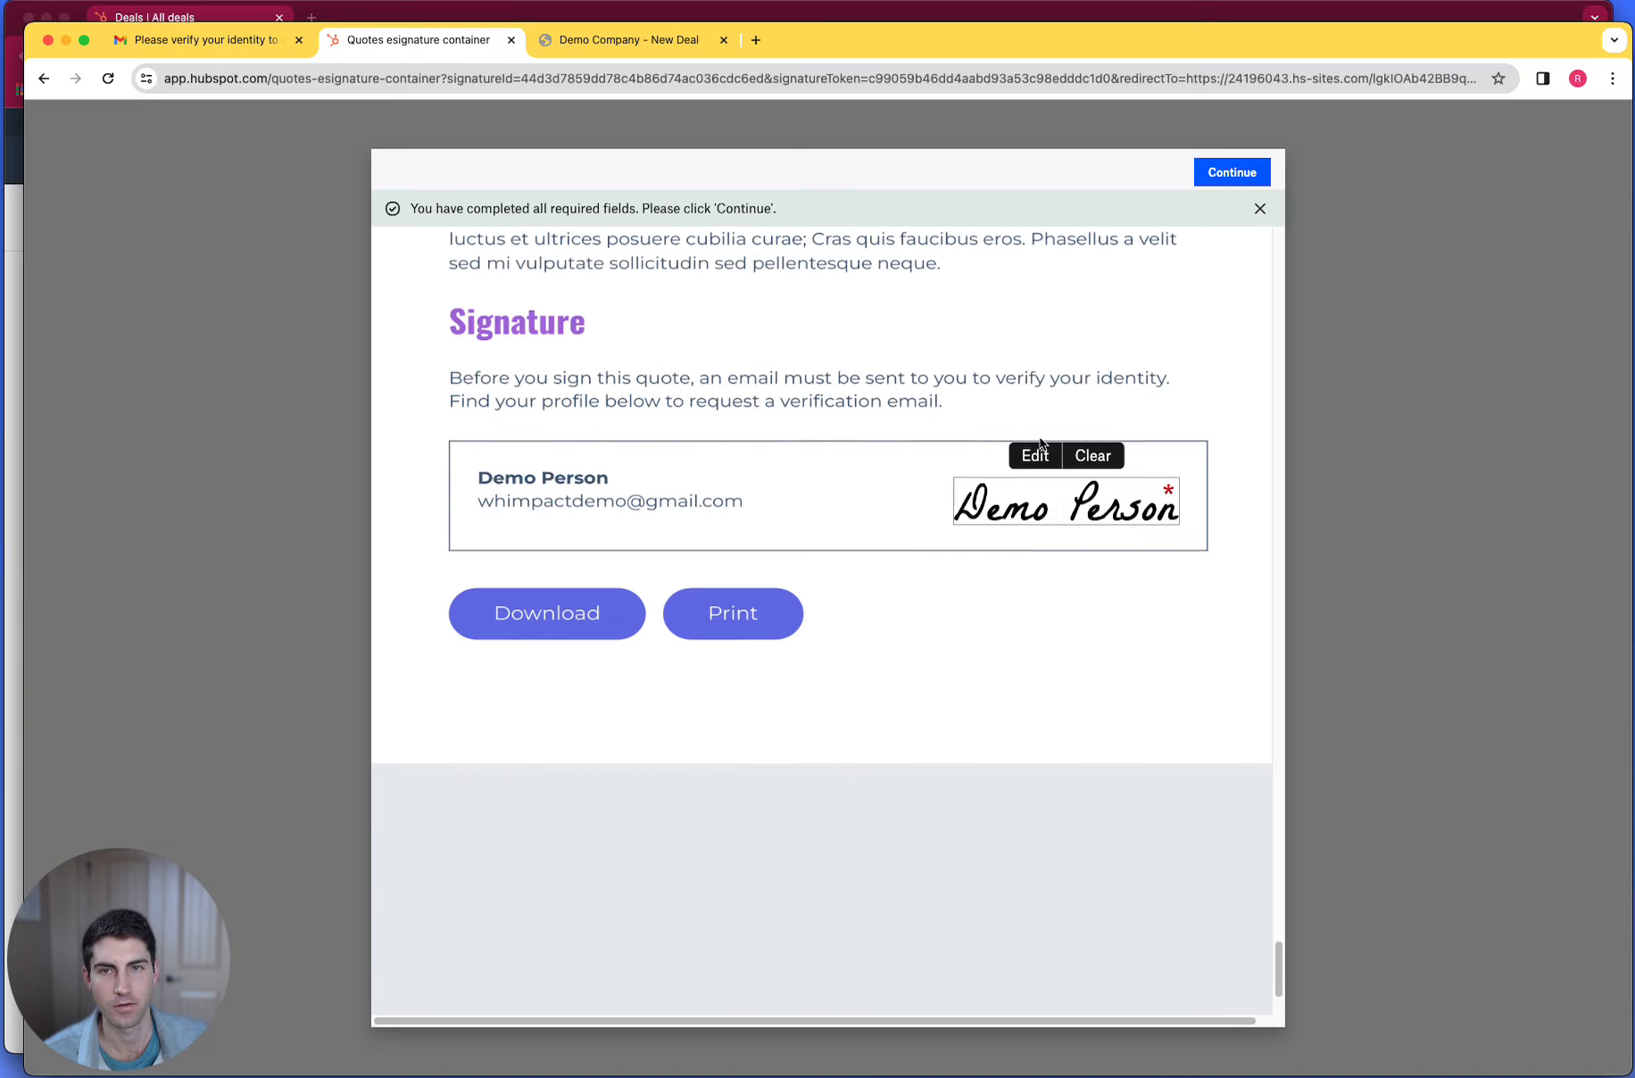
click(1249, 172)
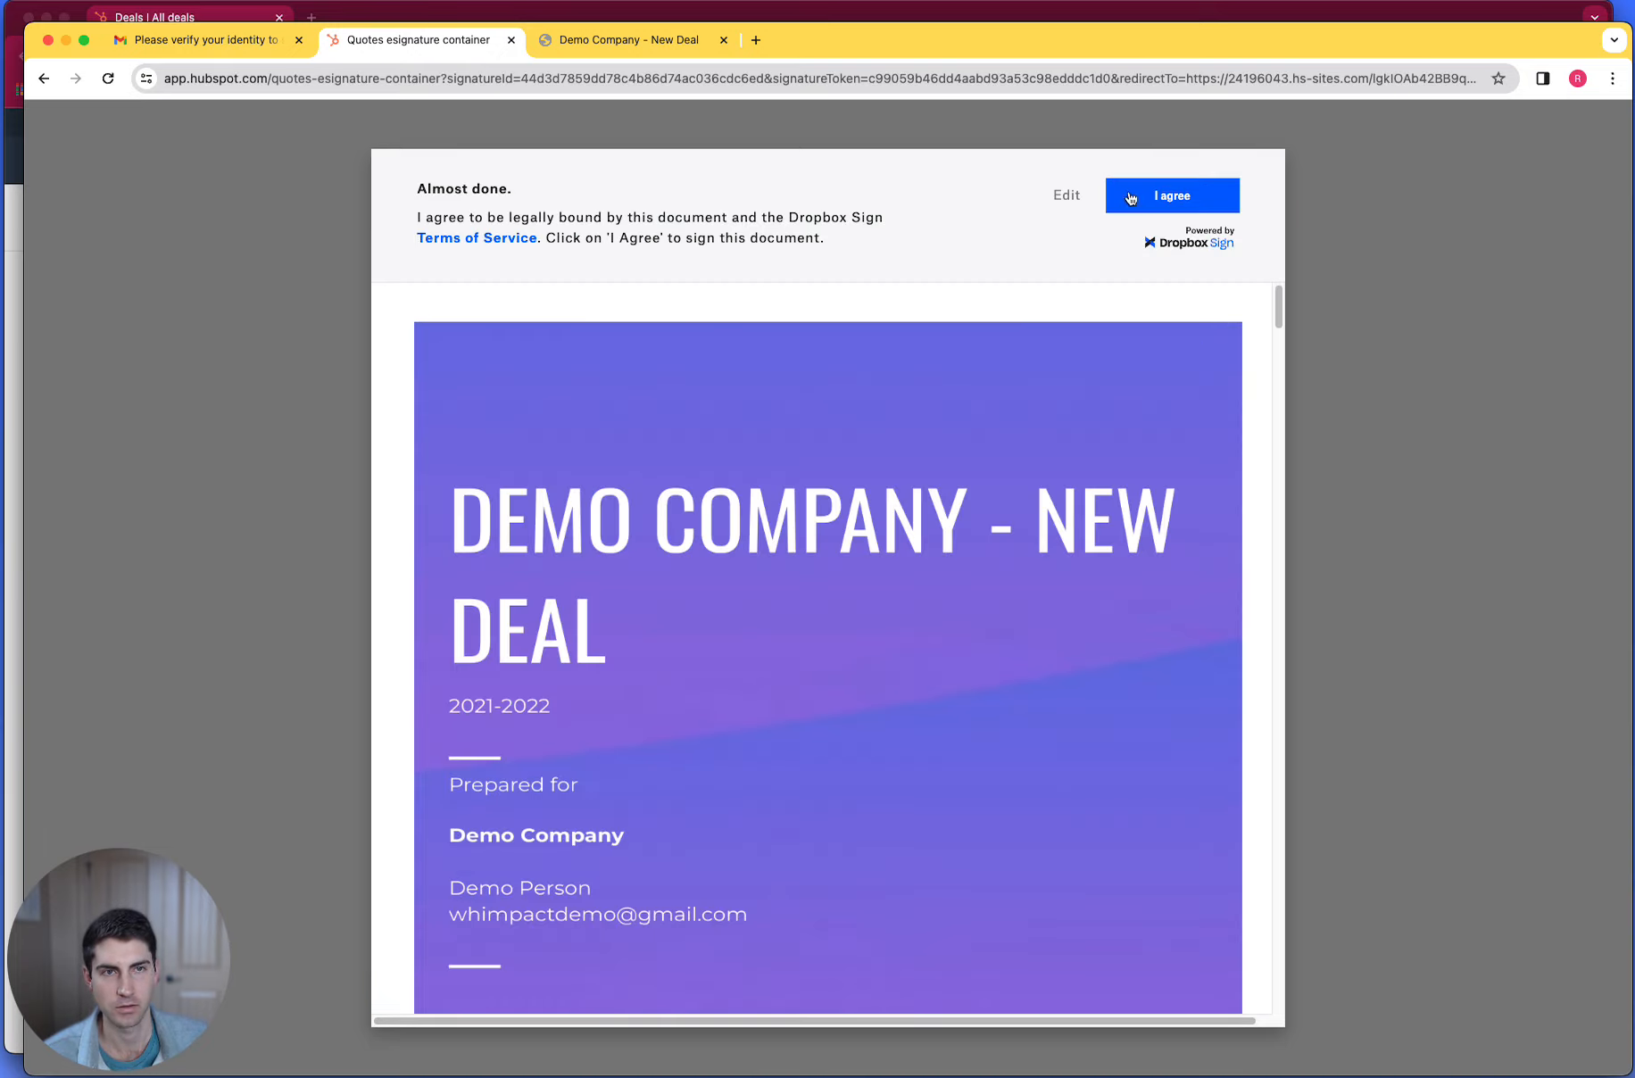
click(1129, 197)
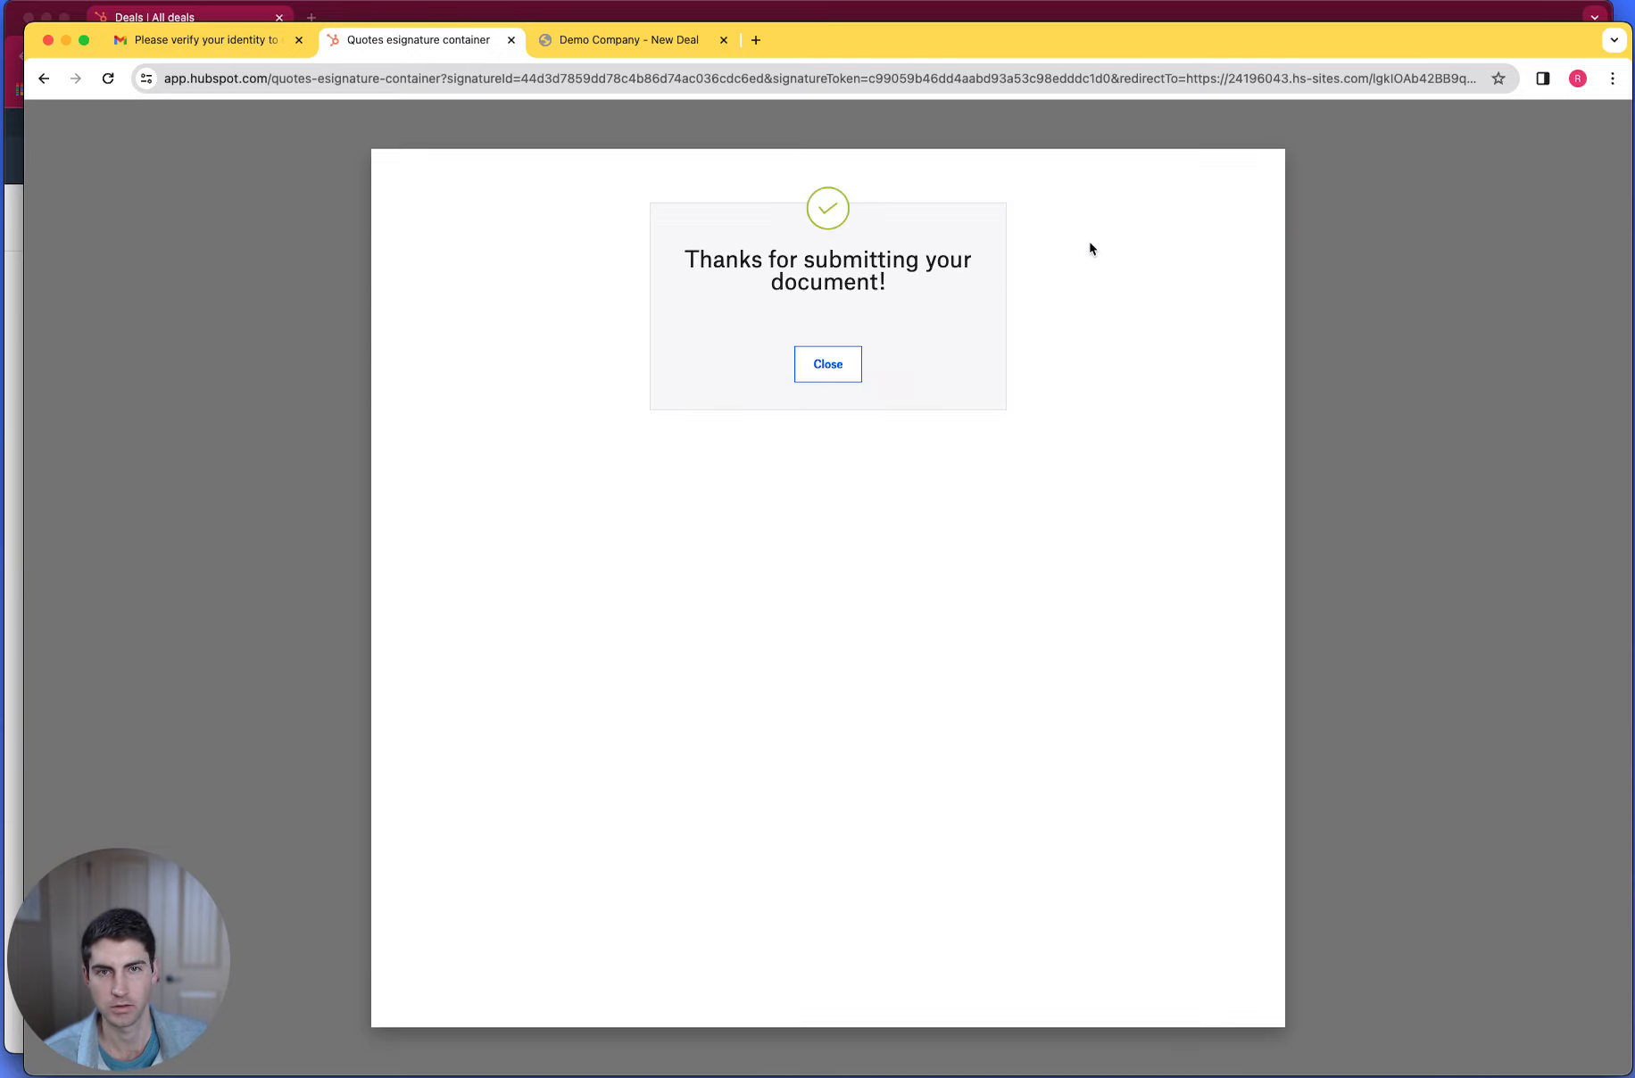
click(835, 365)
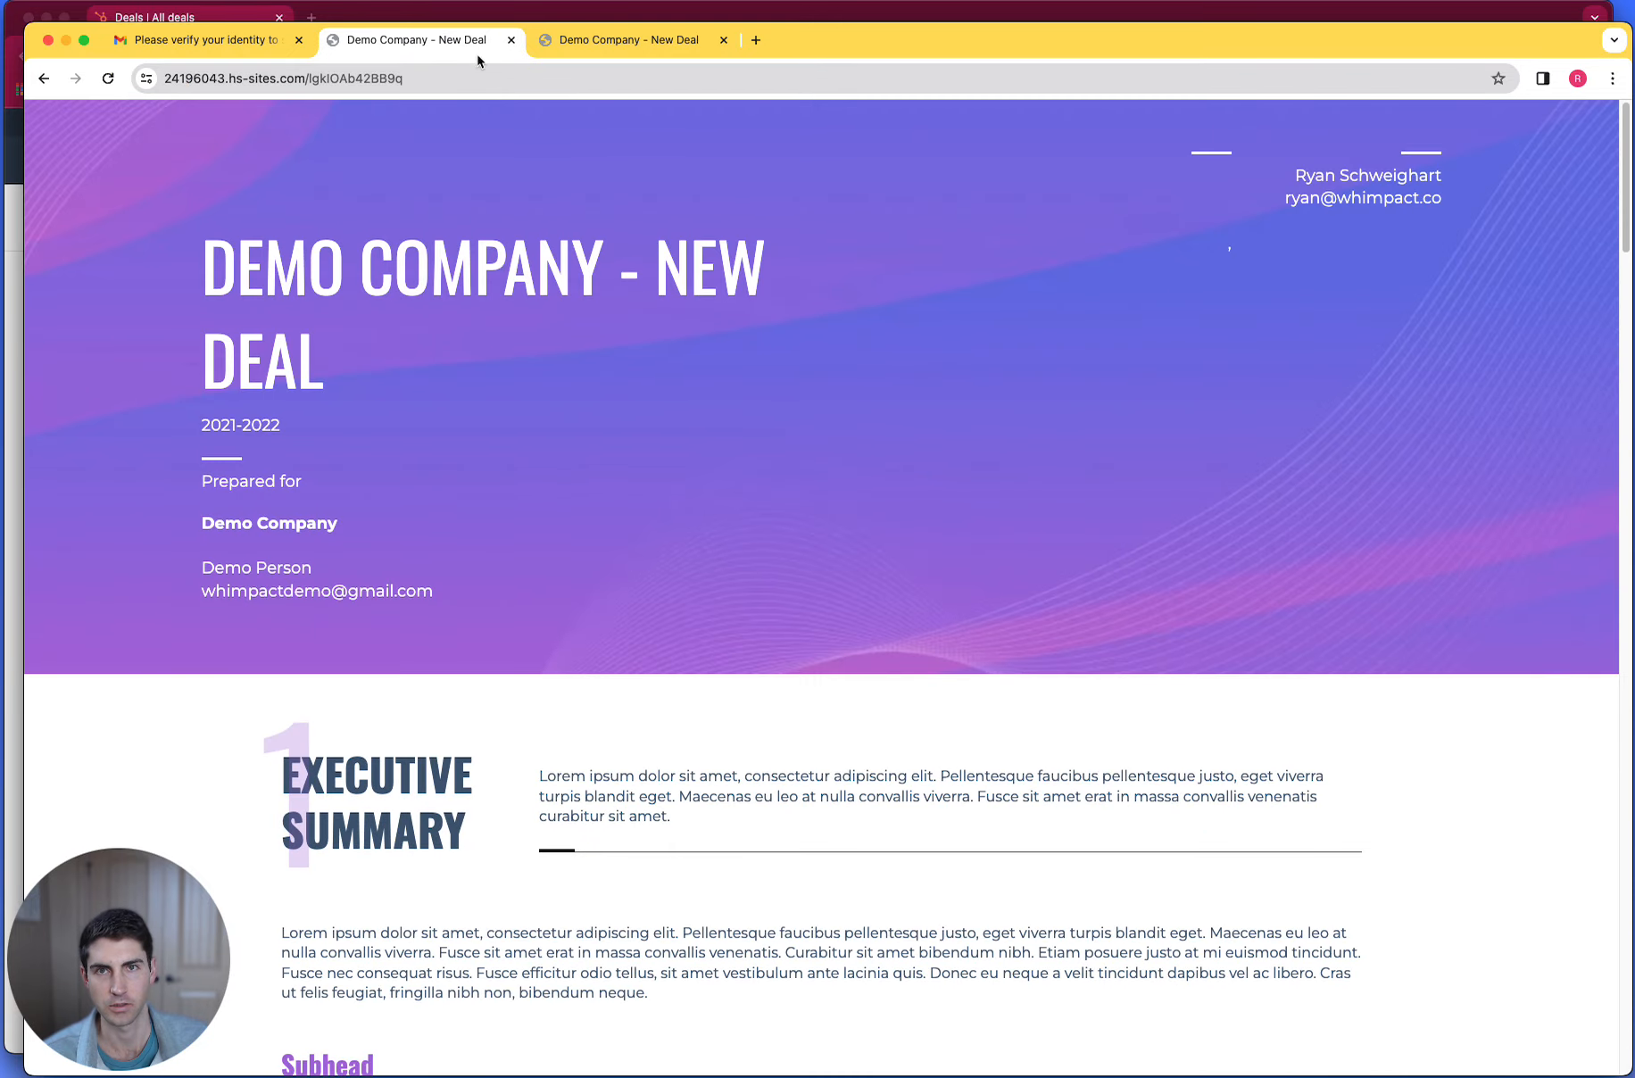
- Go back to the Gmail inbox and open the invoice from the "New invoice" email for review and payment
click(191, 44)
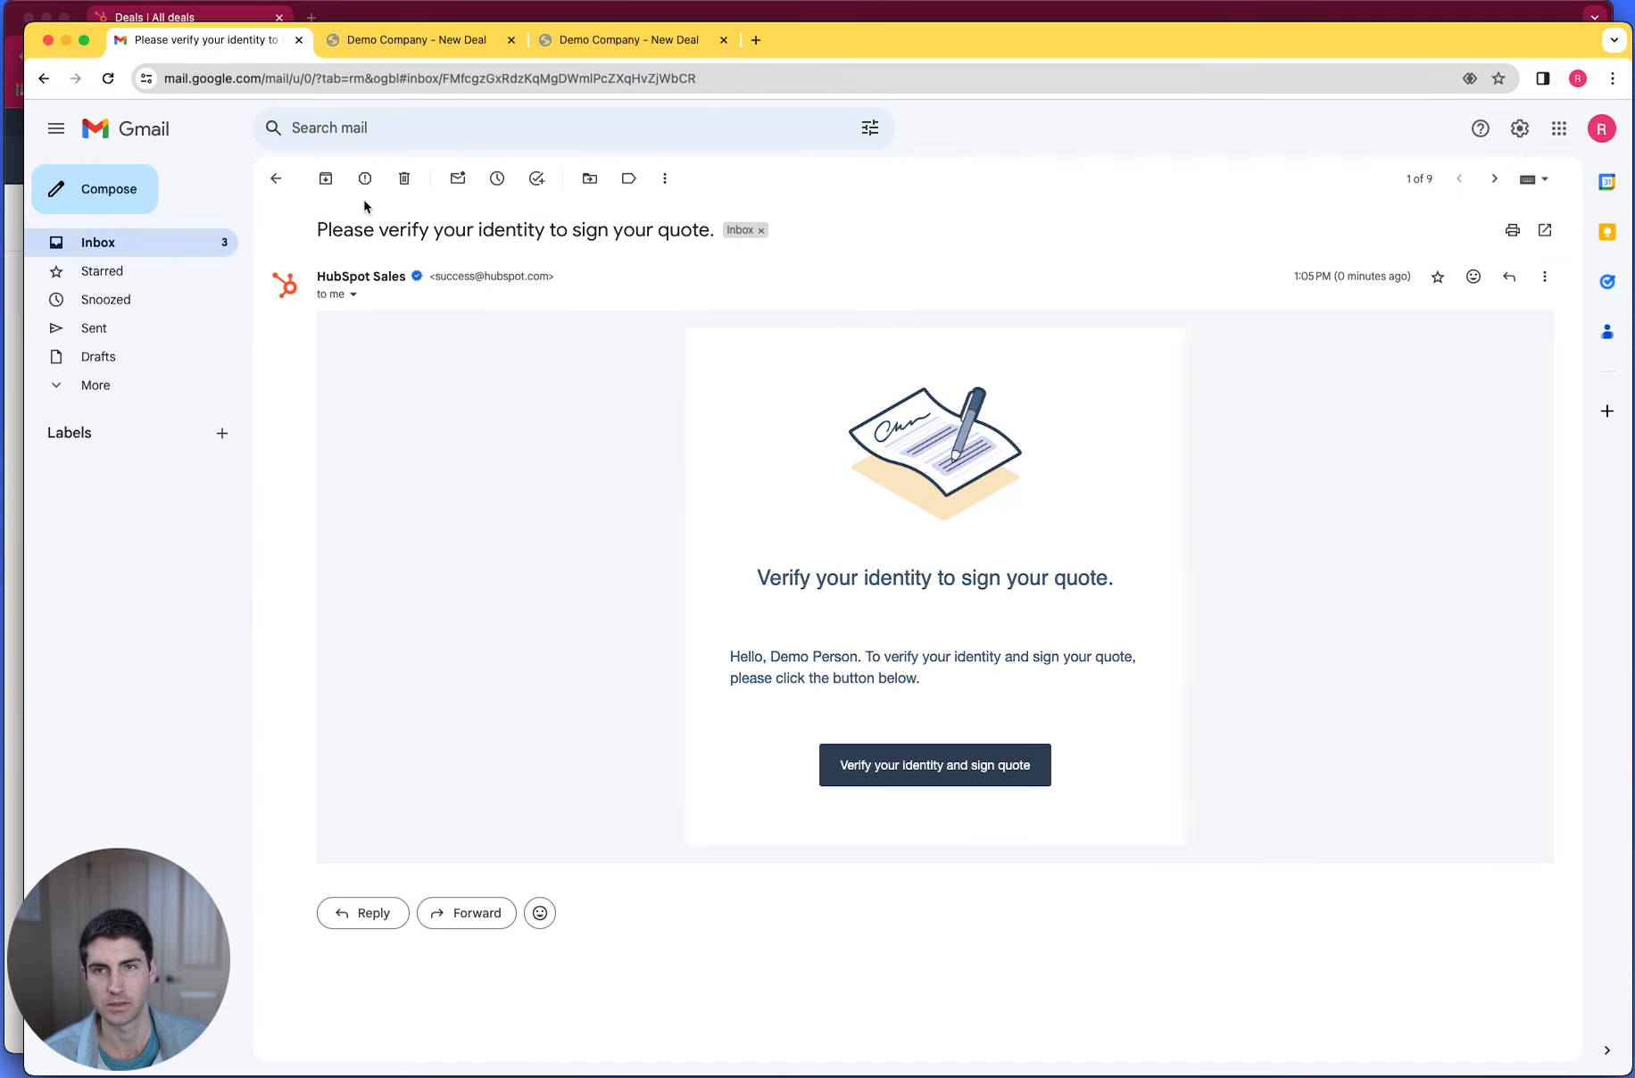
click(275, 178)
click(482, 311)
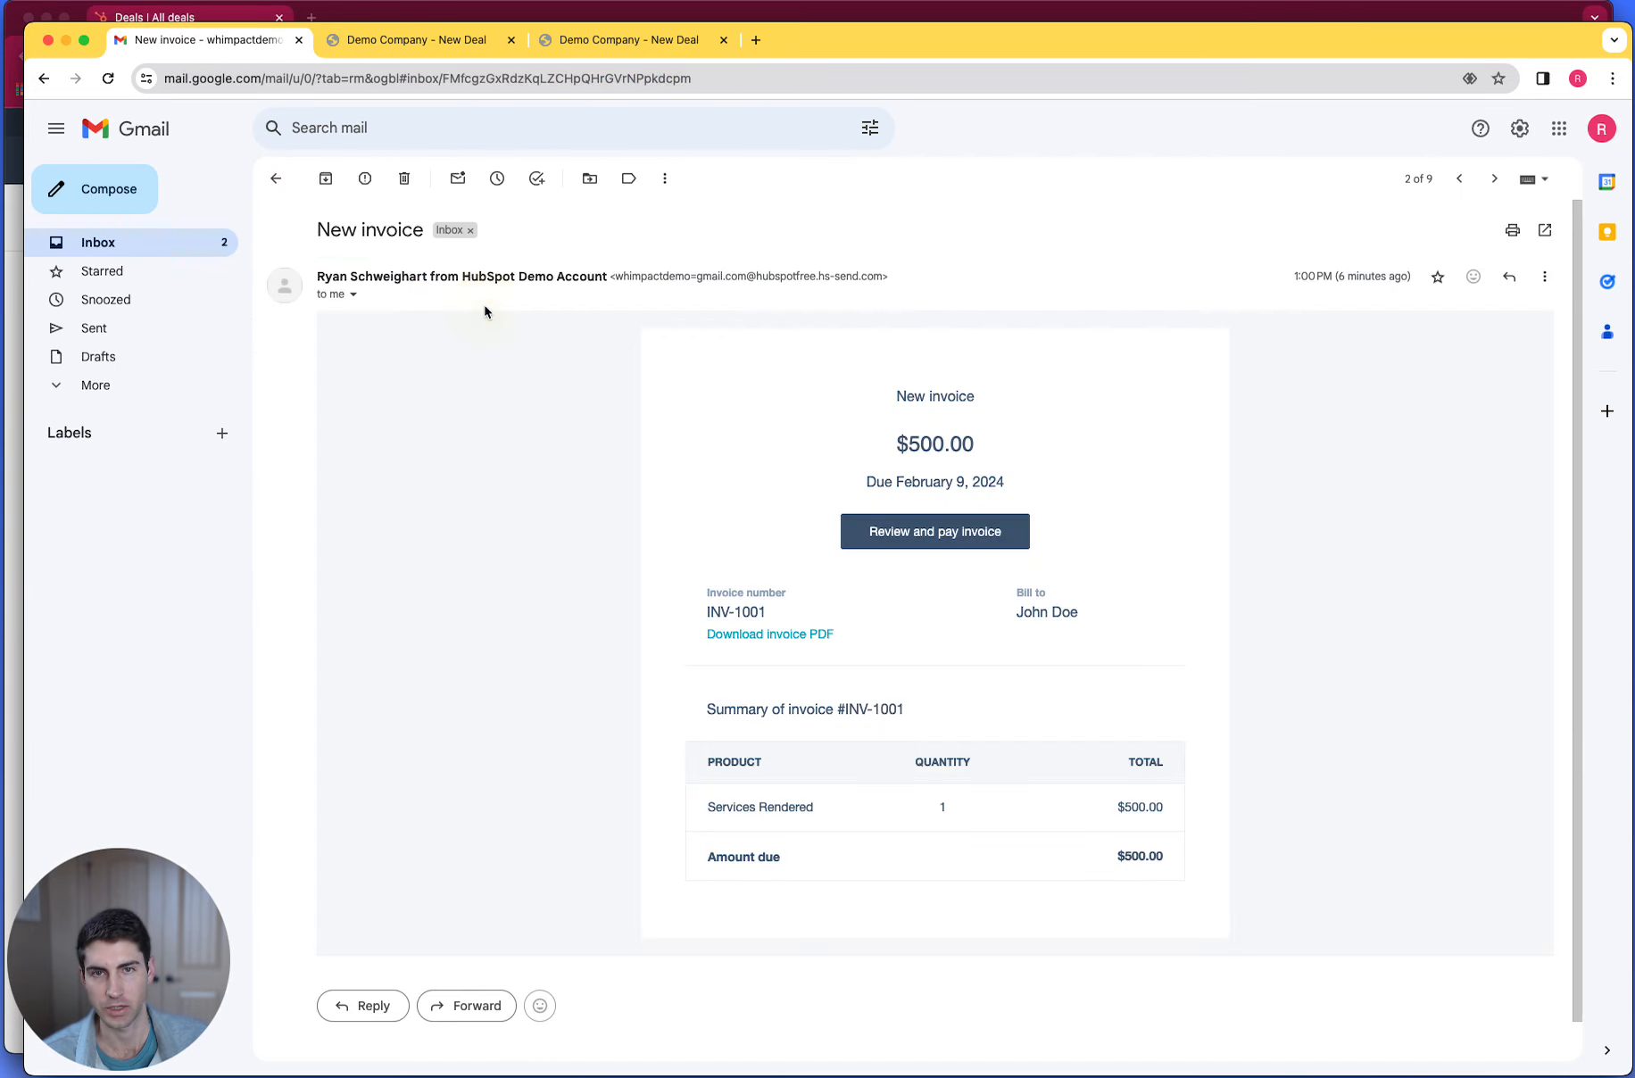
click(974, 530)
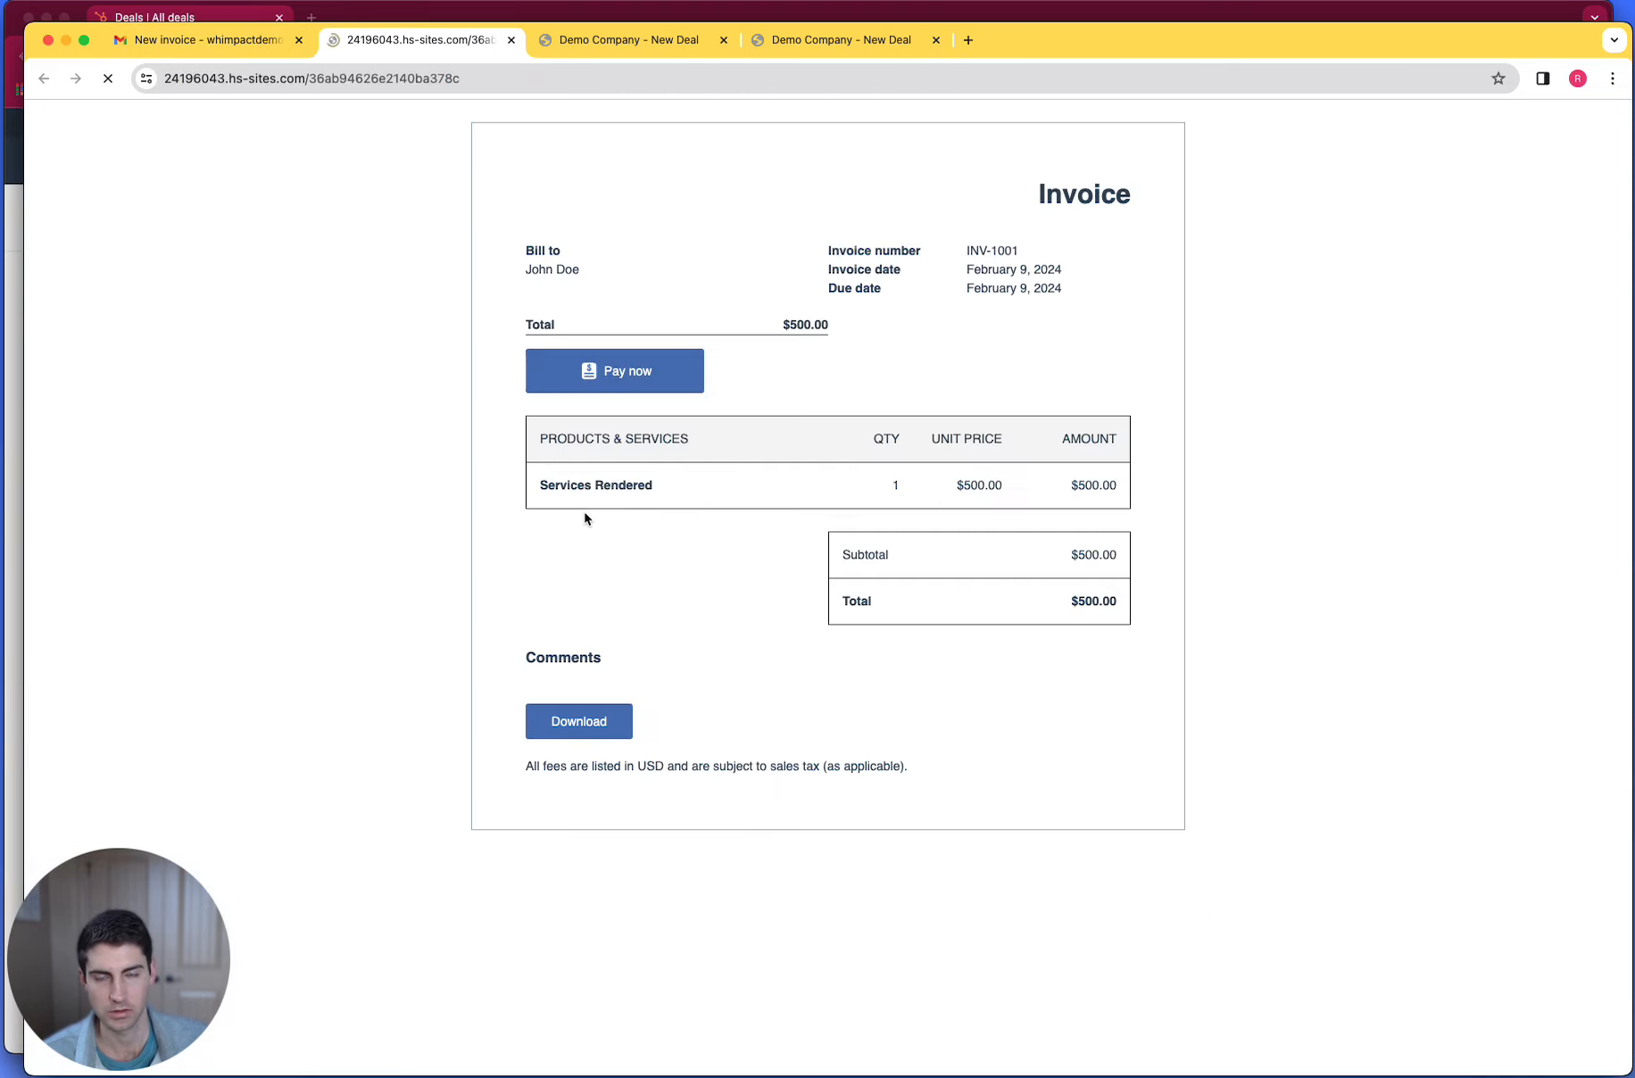
- Pay the $500.00 invoice by card, filling in the card number, expiration, CVC and ZIP at checkout
click(595, 369)
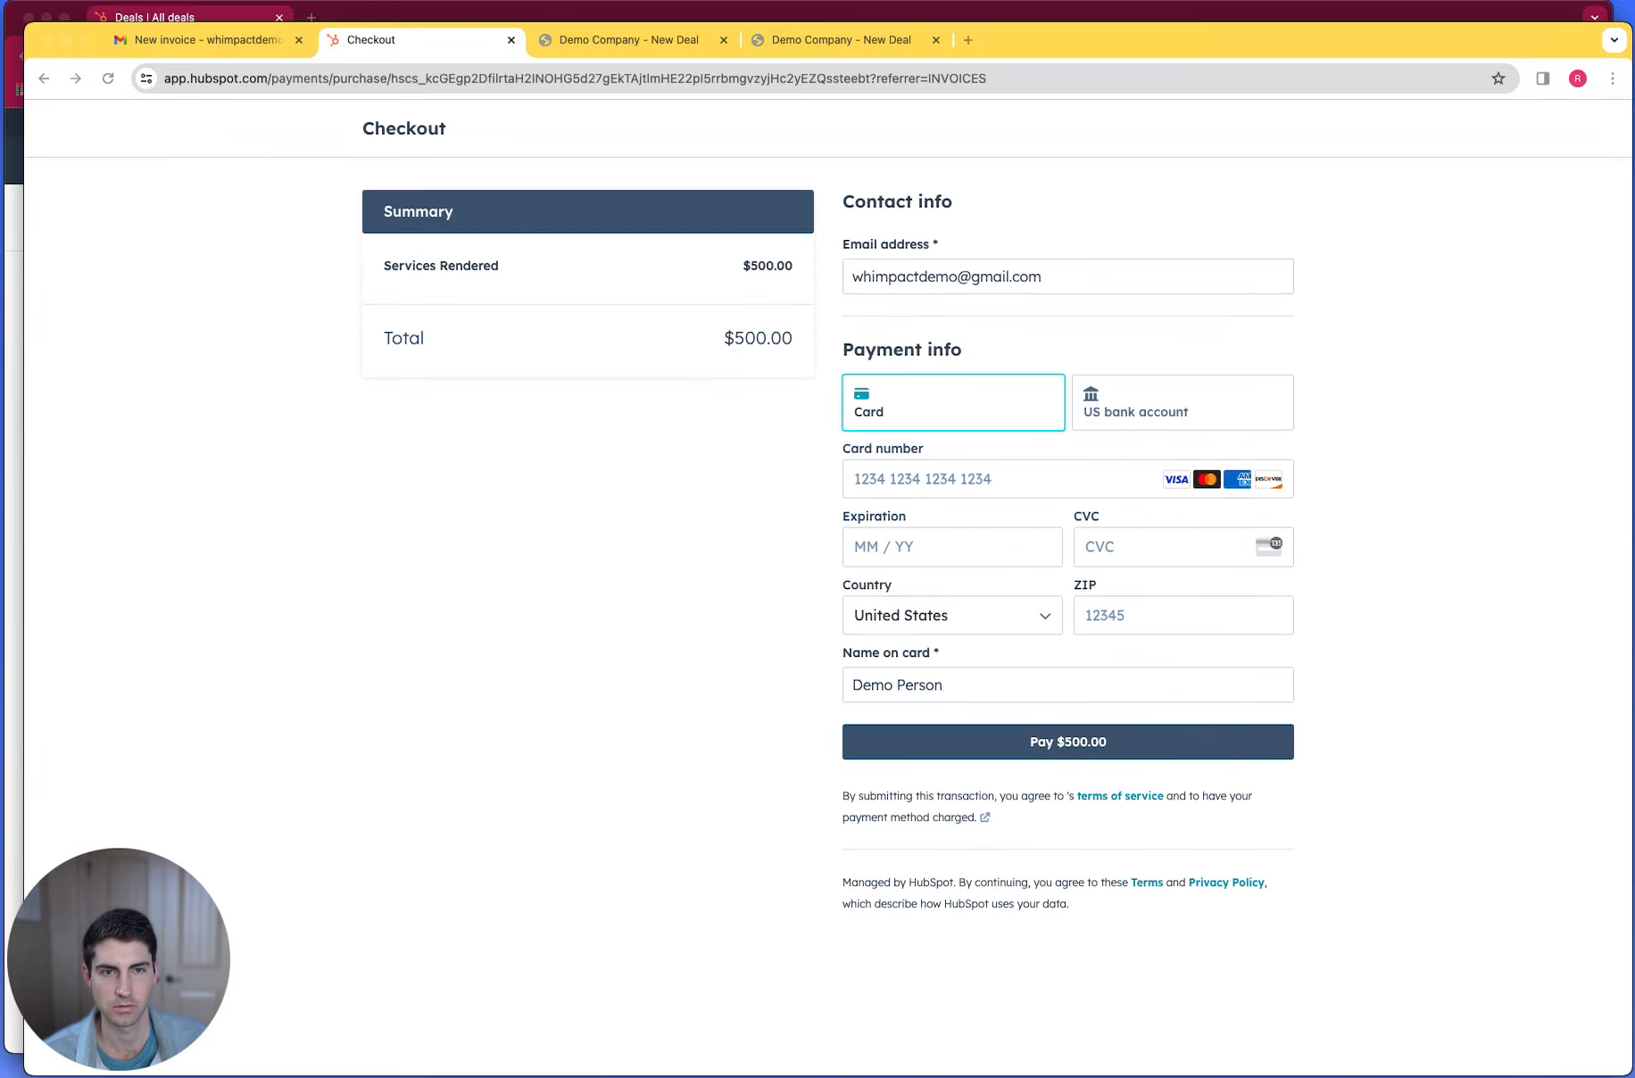
click(1076, 746)
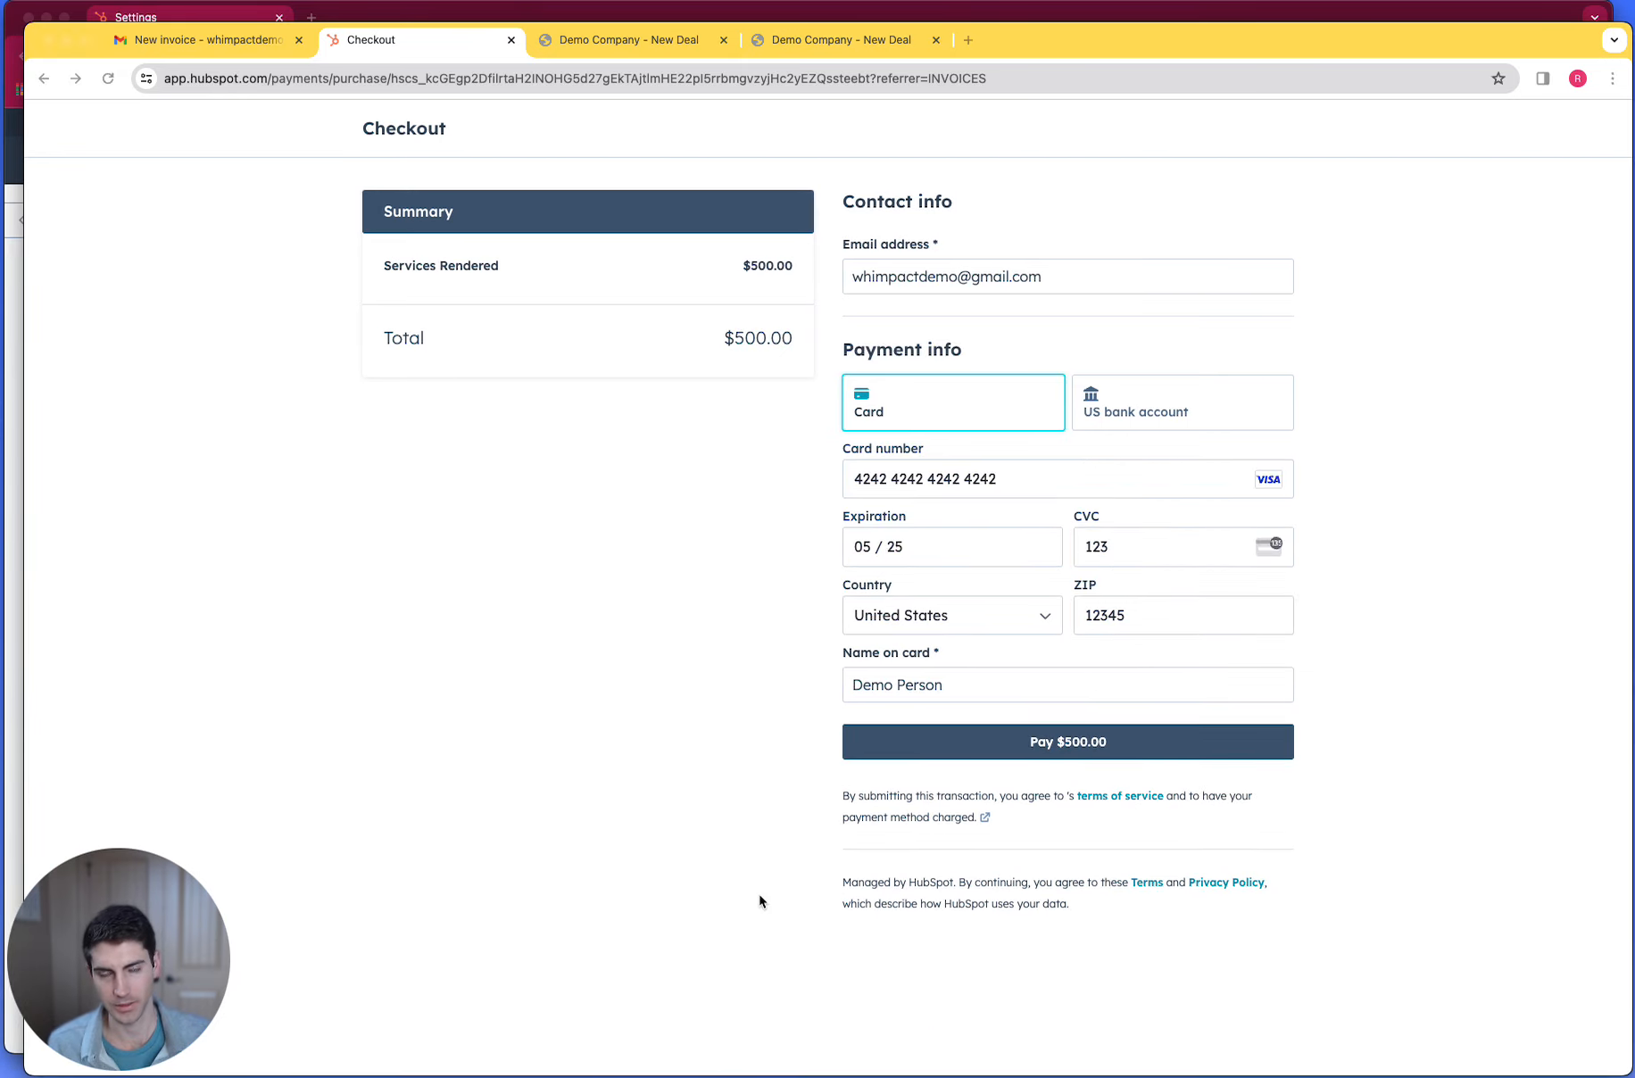
click(974, 764)
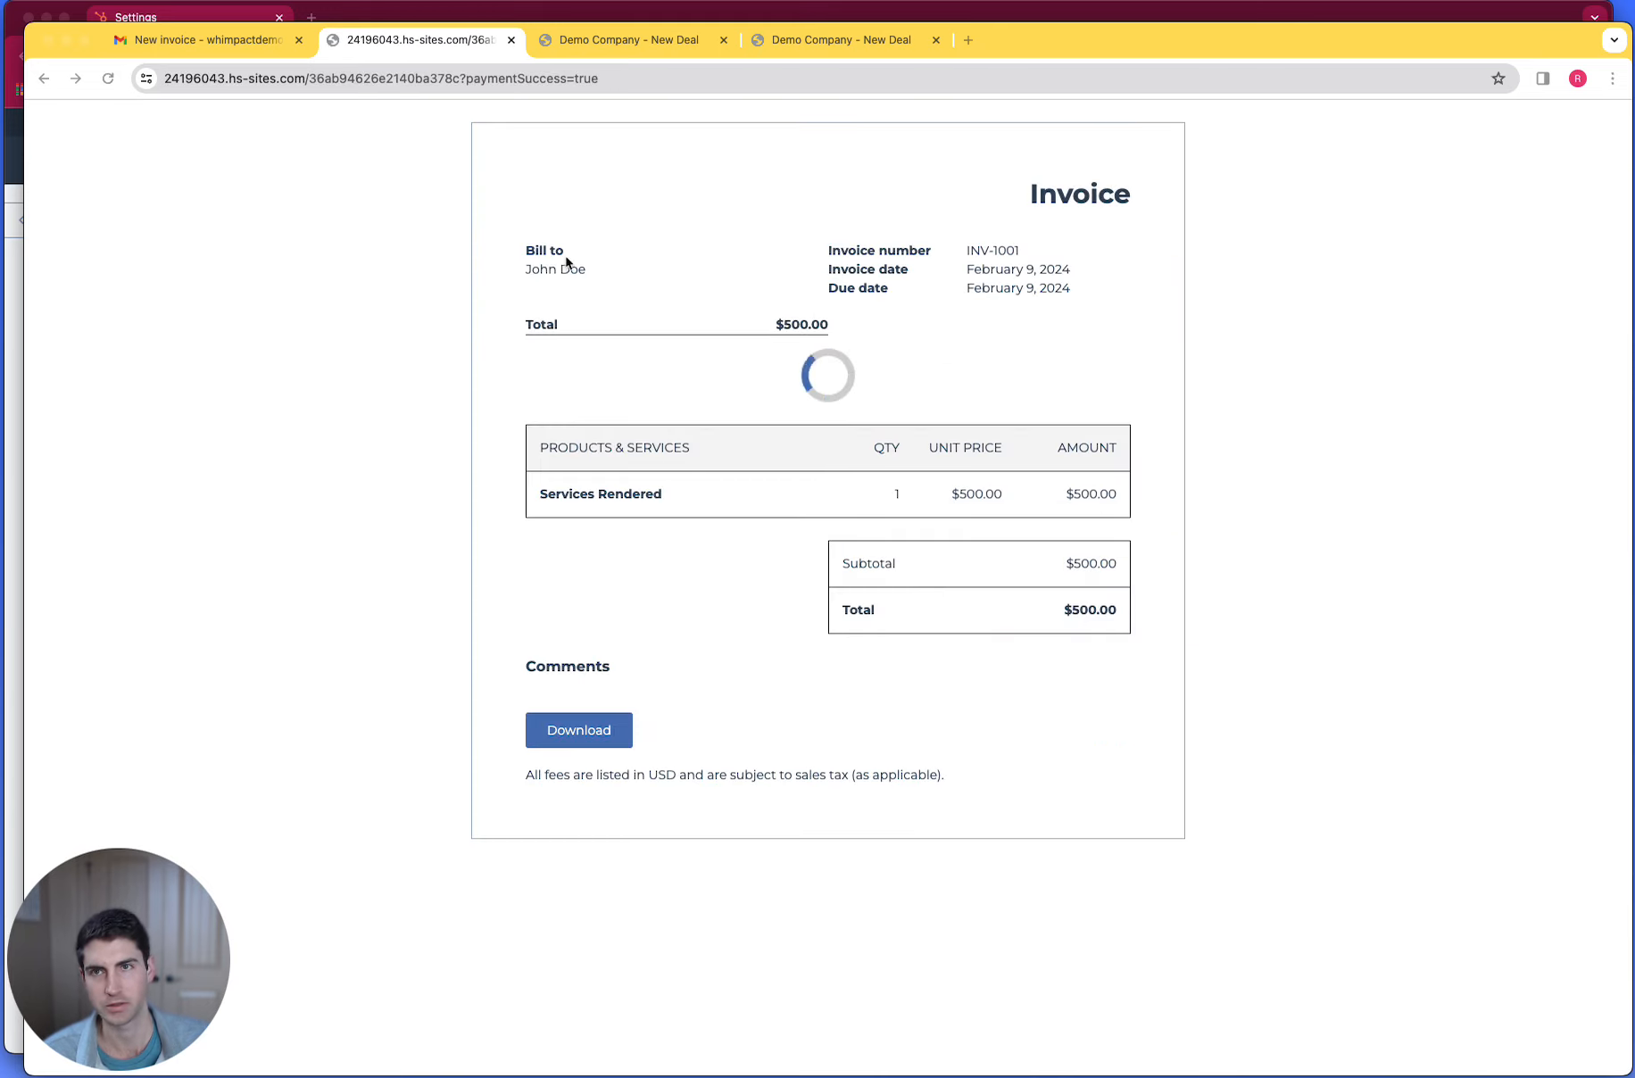
- Switch back to HubSpot and open the "Demo Company - New Deal" record in the Qualified To Buy stage from the deals board
click(395, 13)
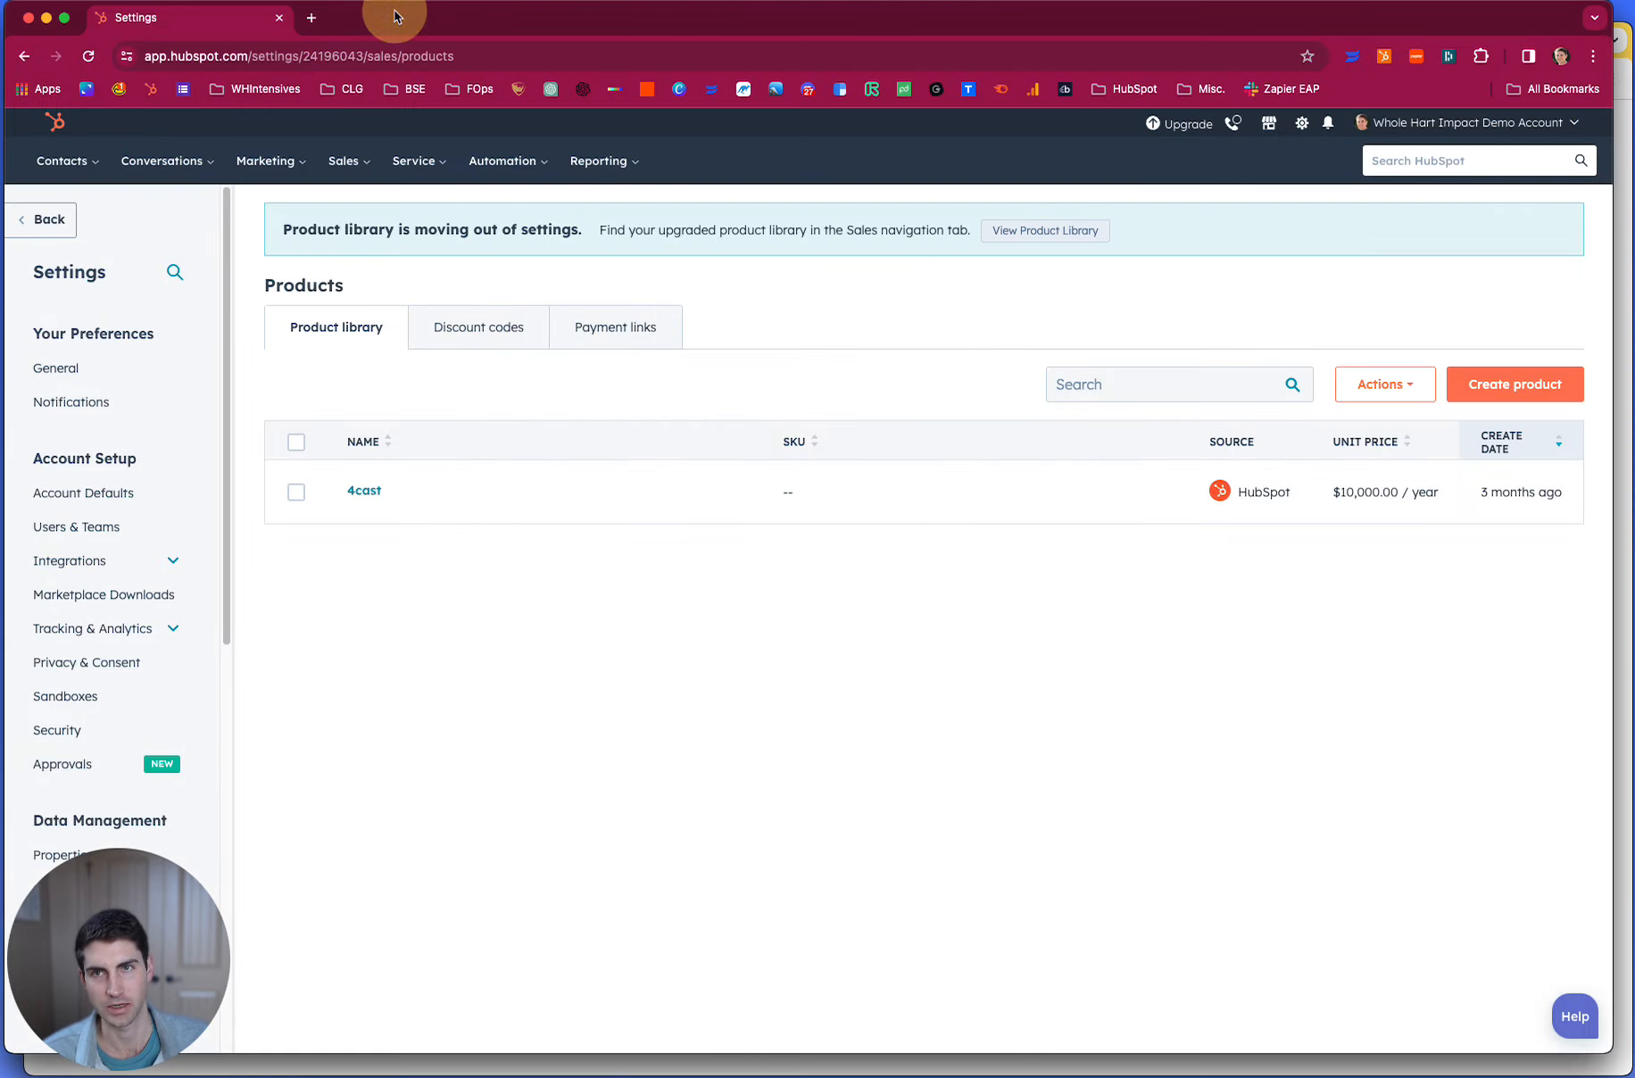
click(343, 160)
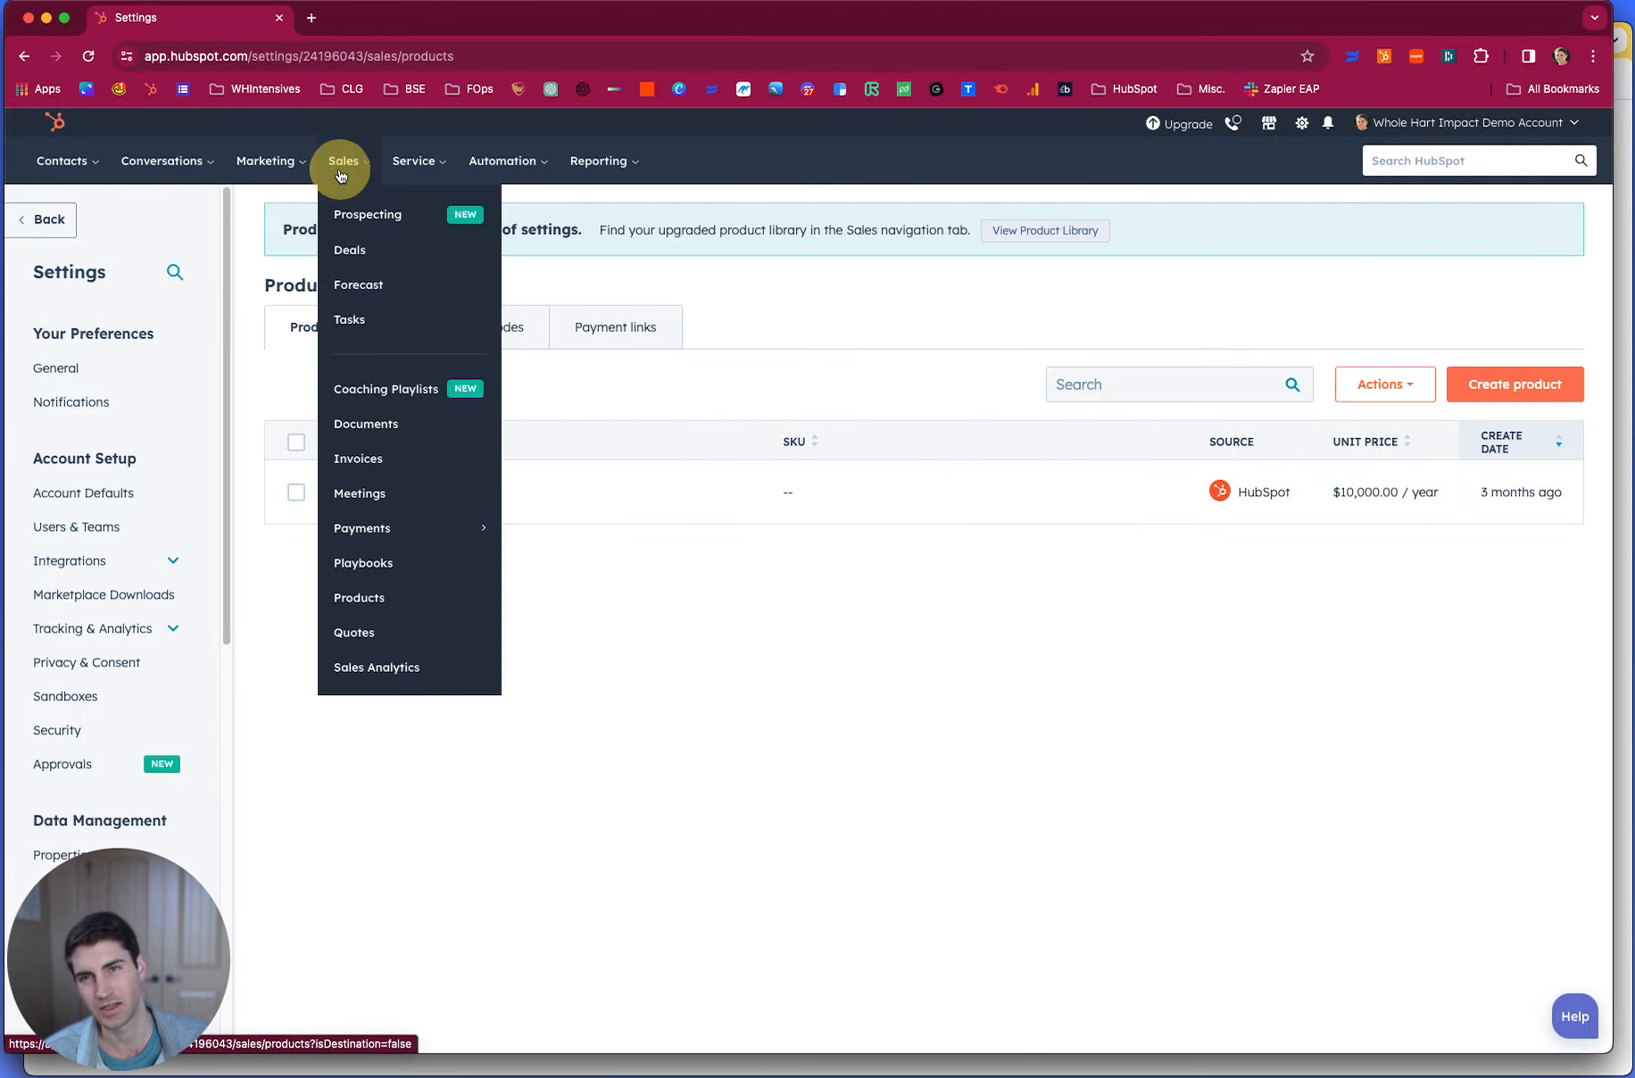
click(357, 249)
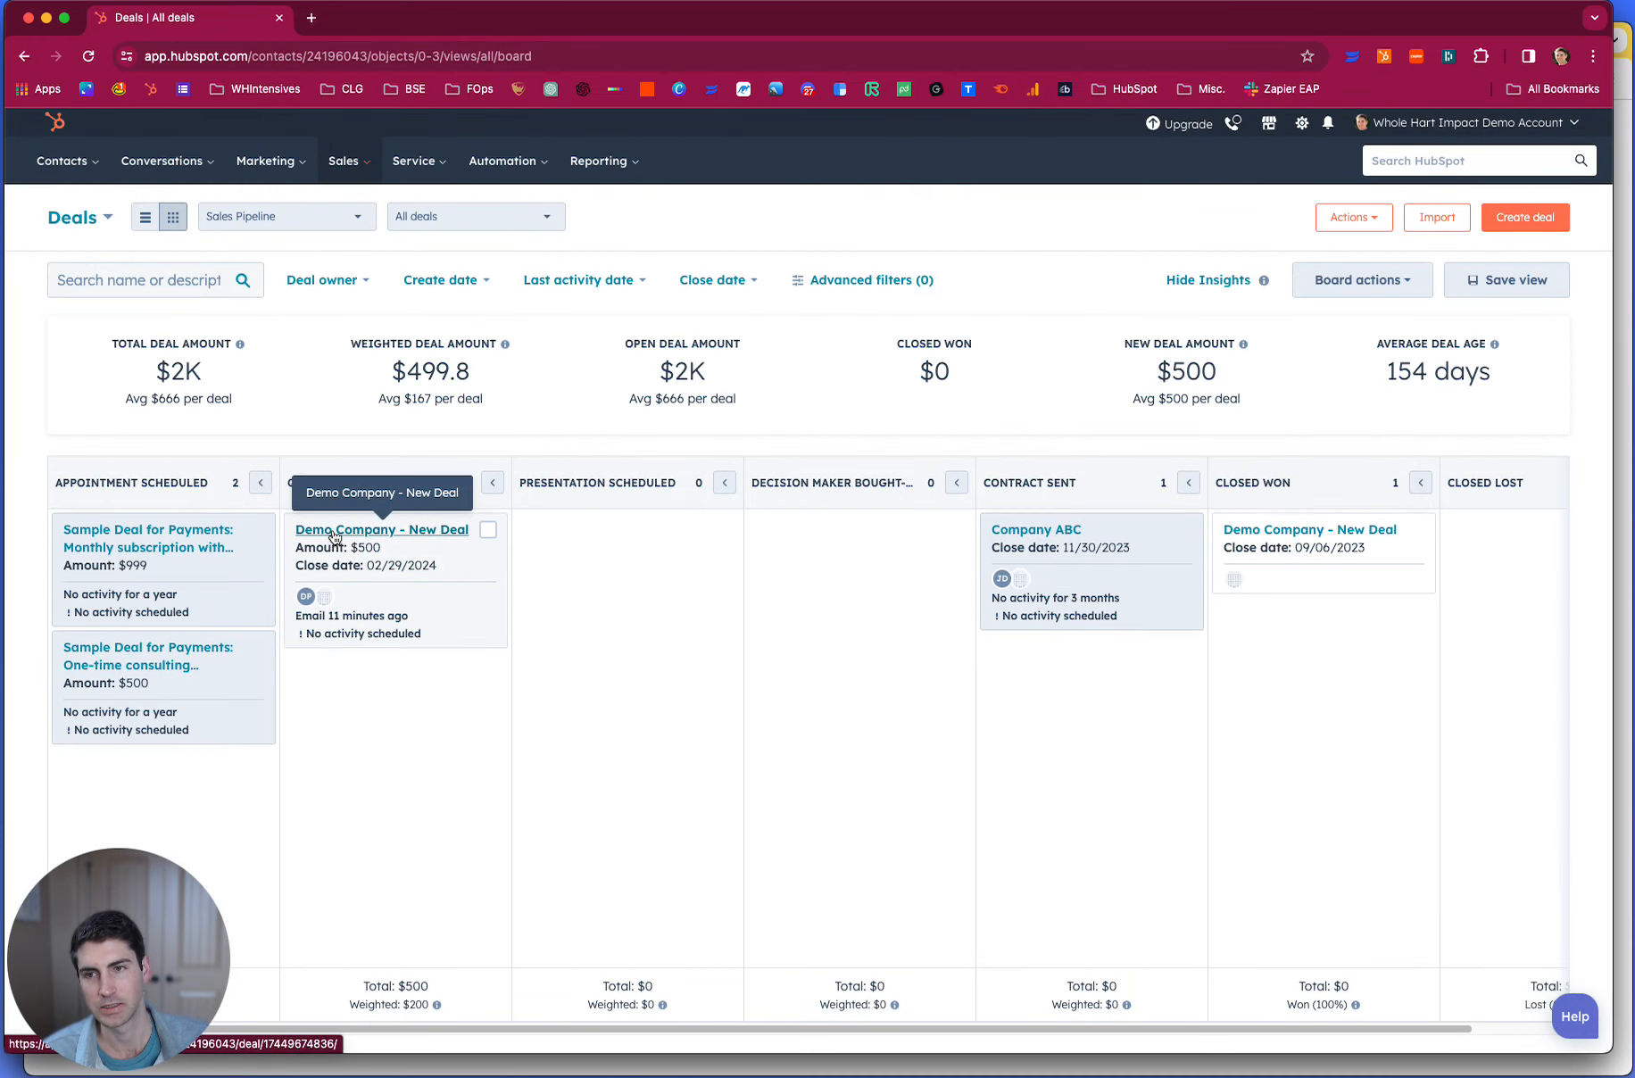
click(334, 536)
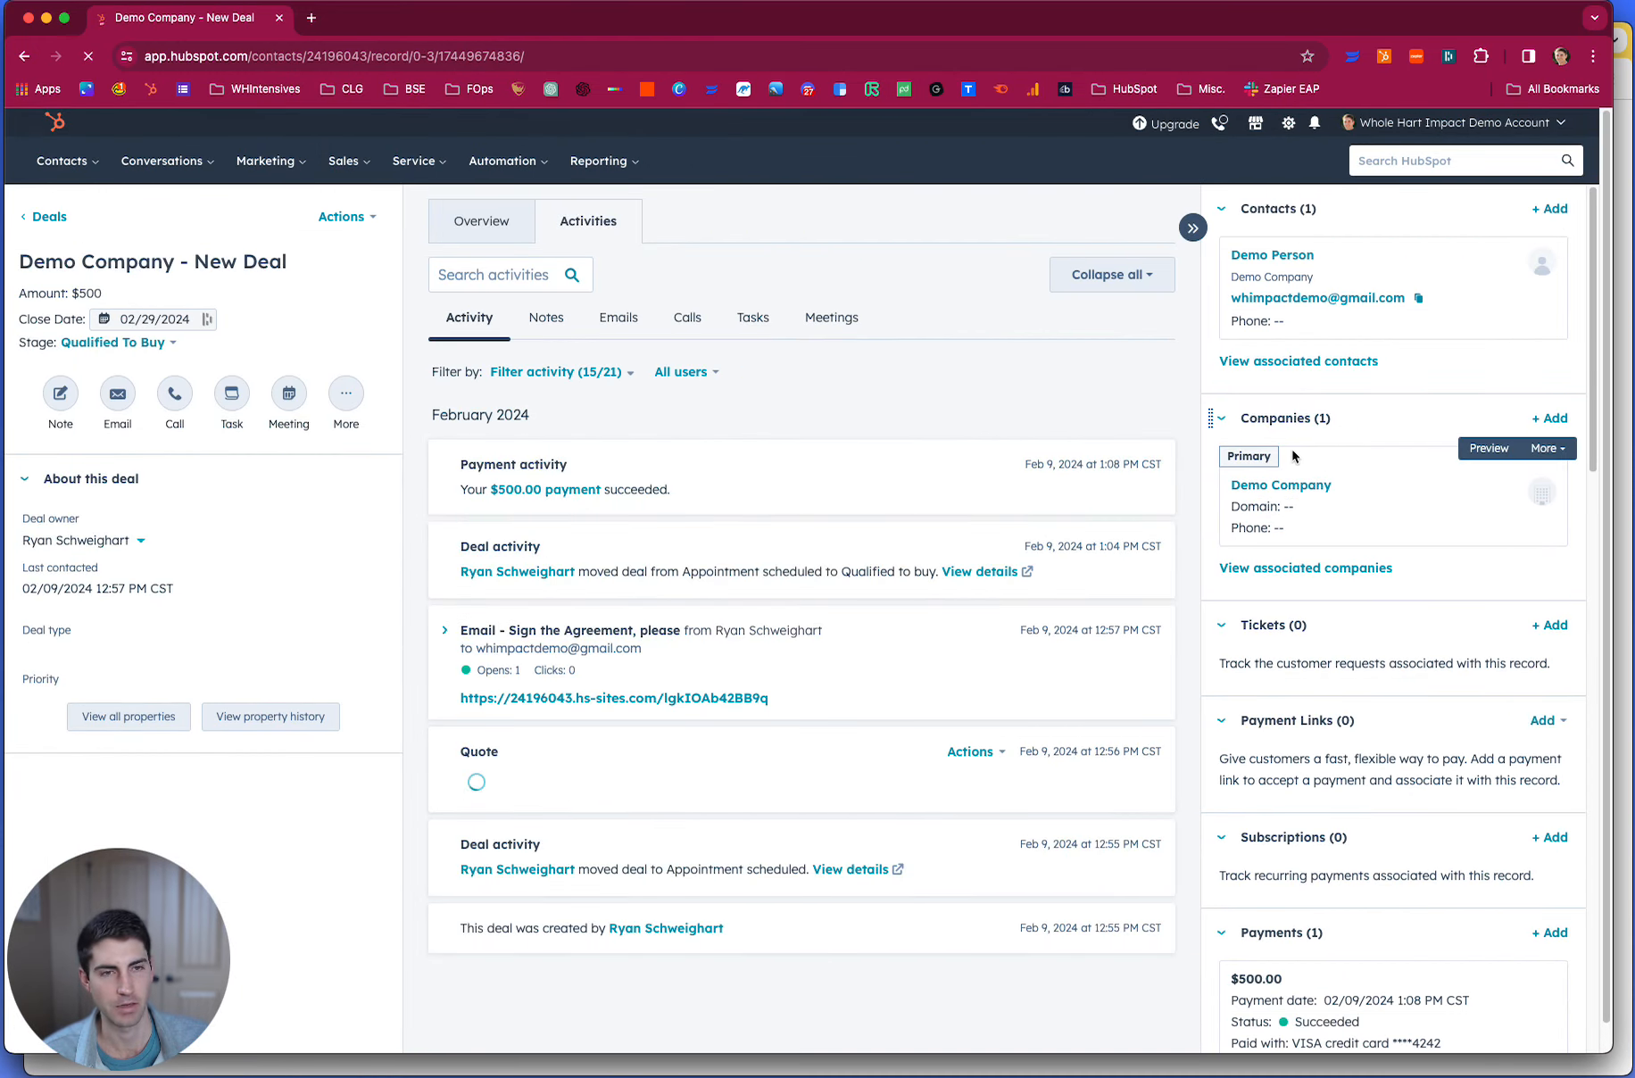
- Examine the deal record's associated payment, invoice, line items and quote for their payment and signature status
mouse_move(1312, 487)
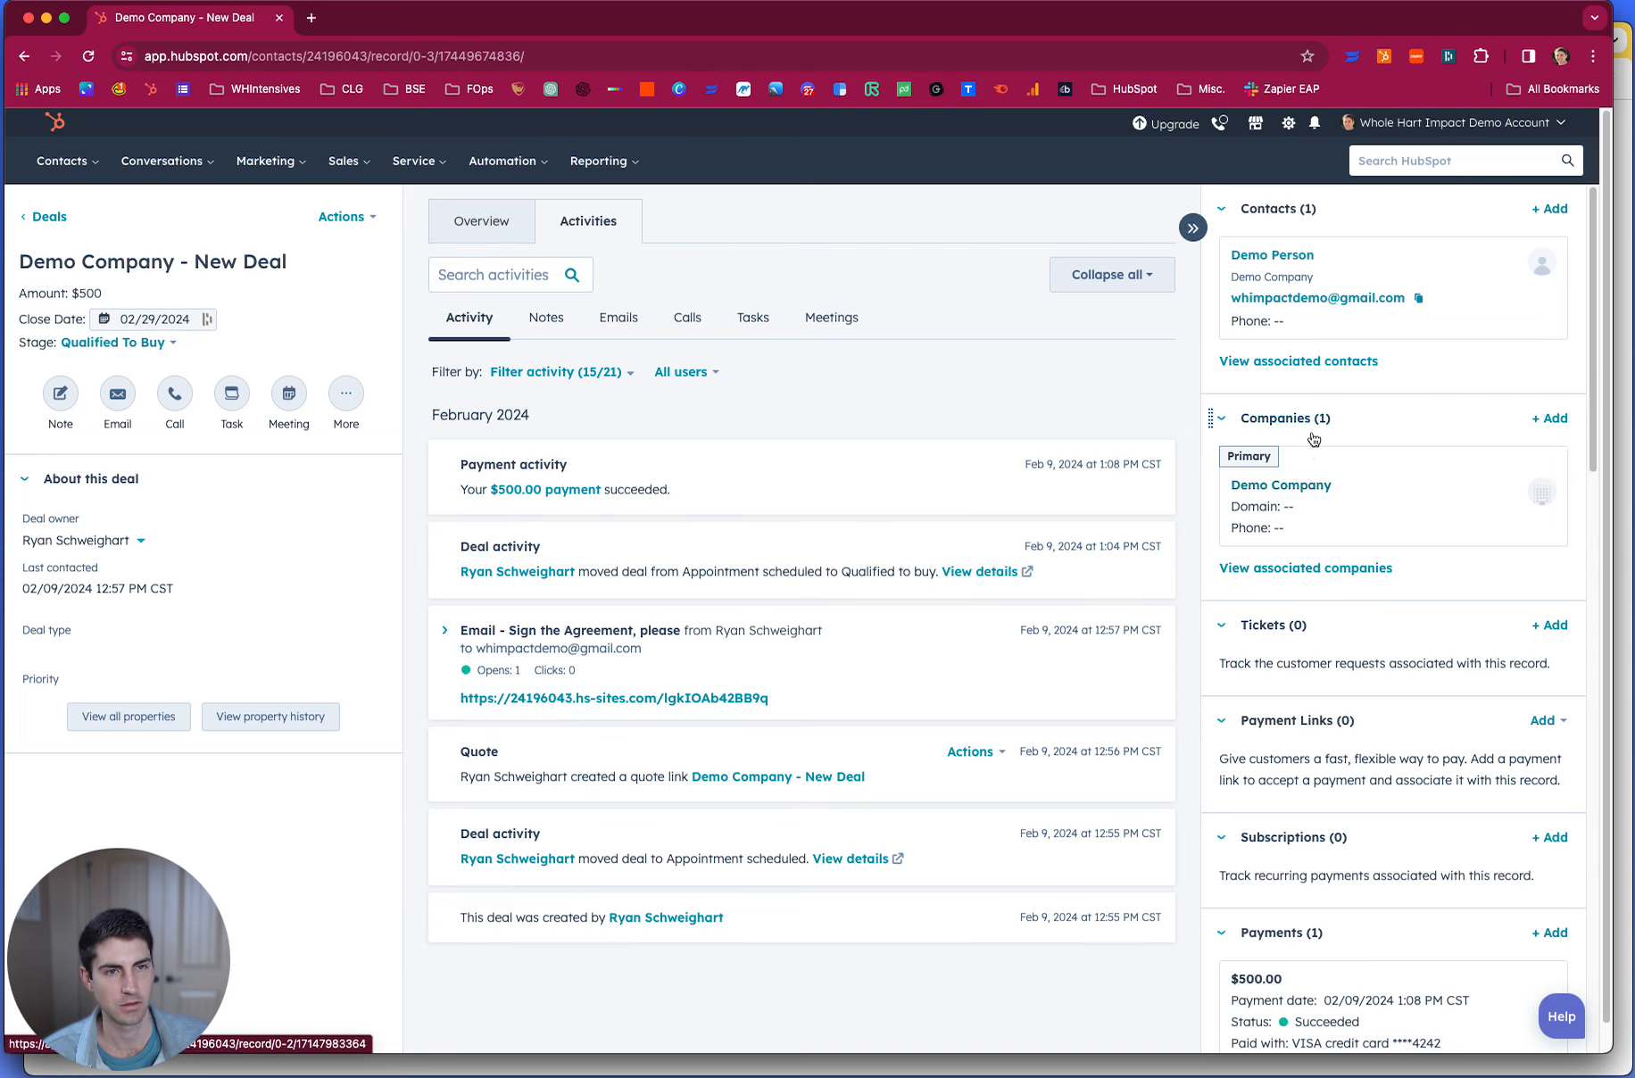
scroll(1314, 489, down, 1)
scroll(1314, 489, down, 5)
drag(1310, 502, 1360, 501)
scroll(1365, 495, down, 2)
scroll(1374, 486, down, 8)
mouse_move(1310, 445)
scroll(1310, 445, down, 2)
mouse_move(1261, 827)
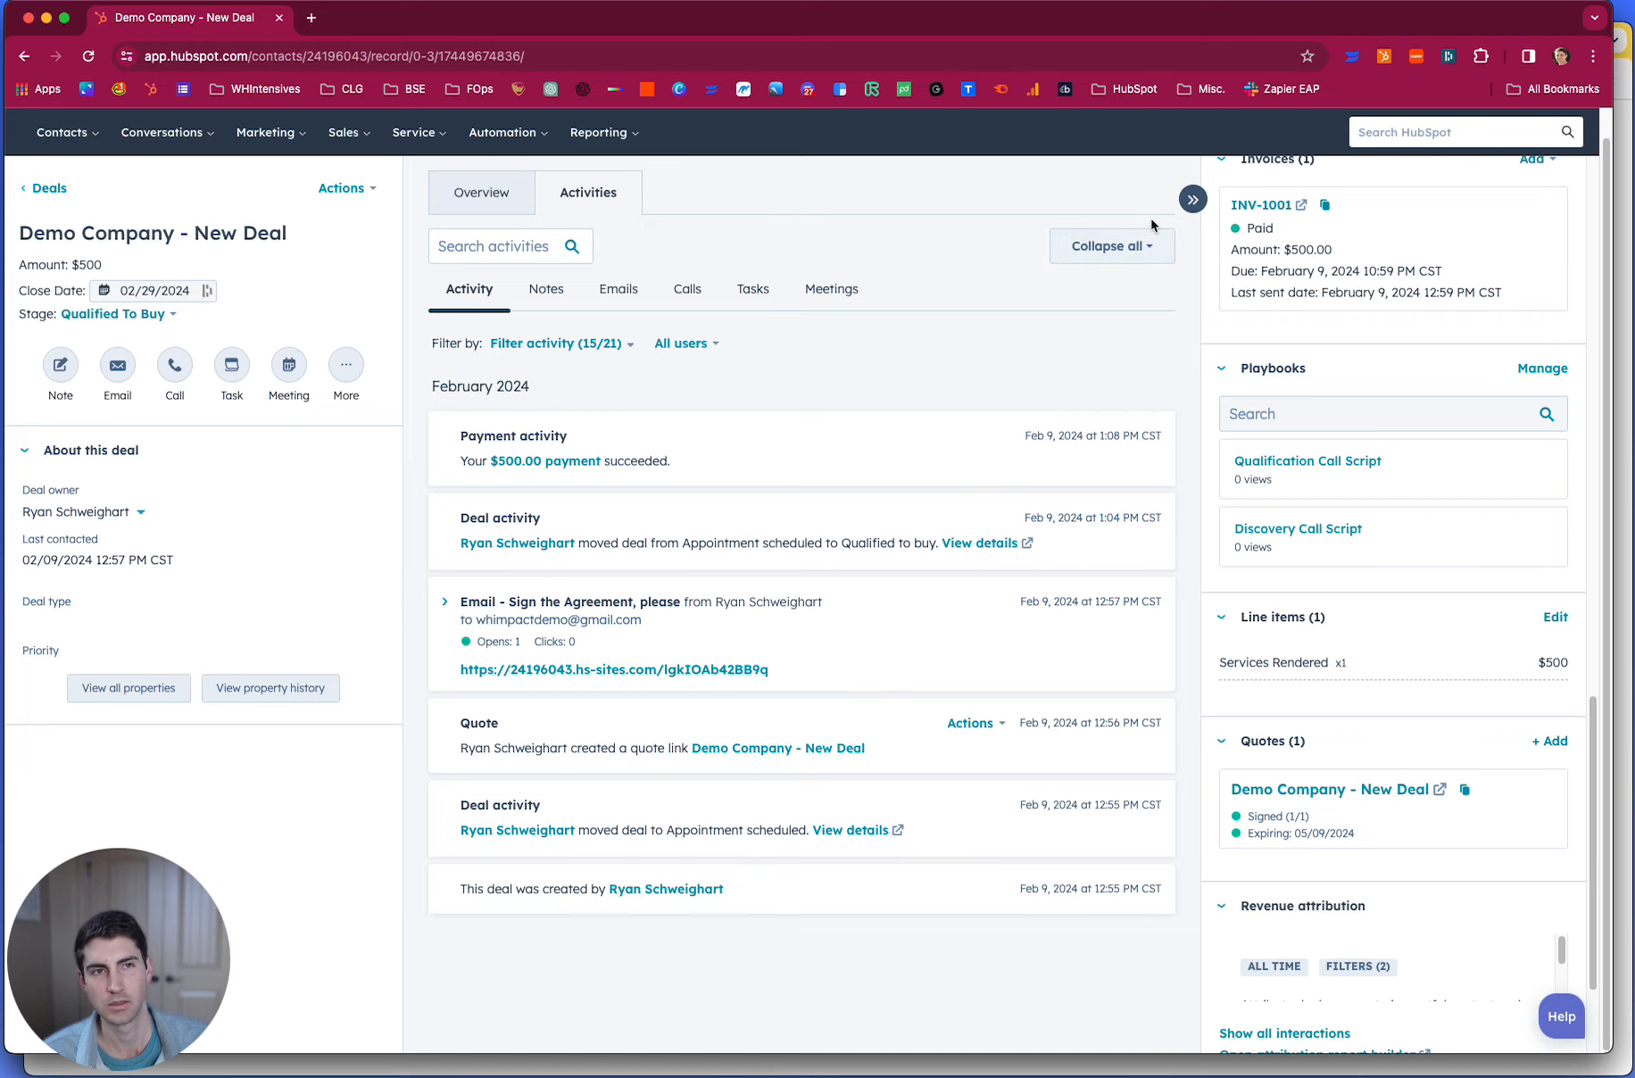
- Open the account's deal settings and go to the deal tags of the Sales Pipeline
scroll(1517, 205, up, 3)
click(1286, 124)
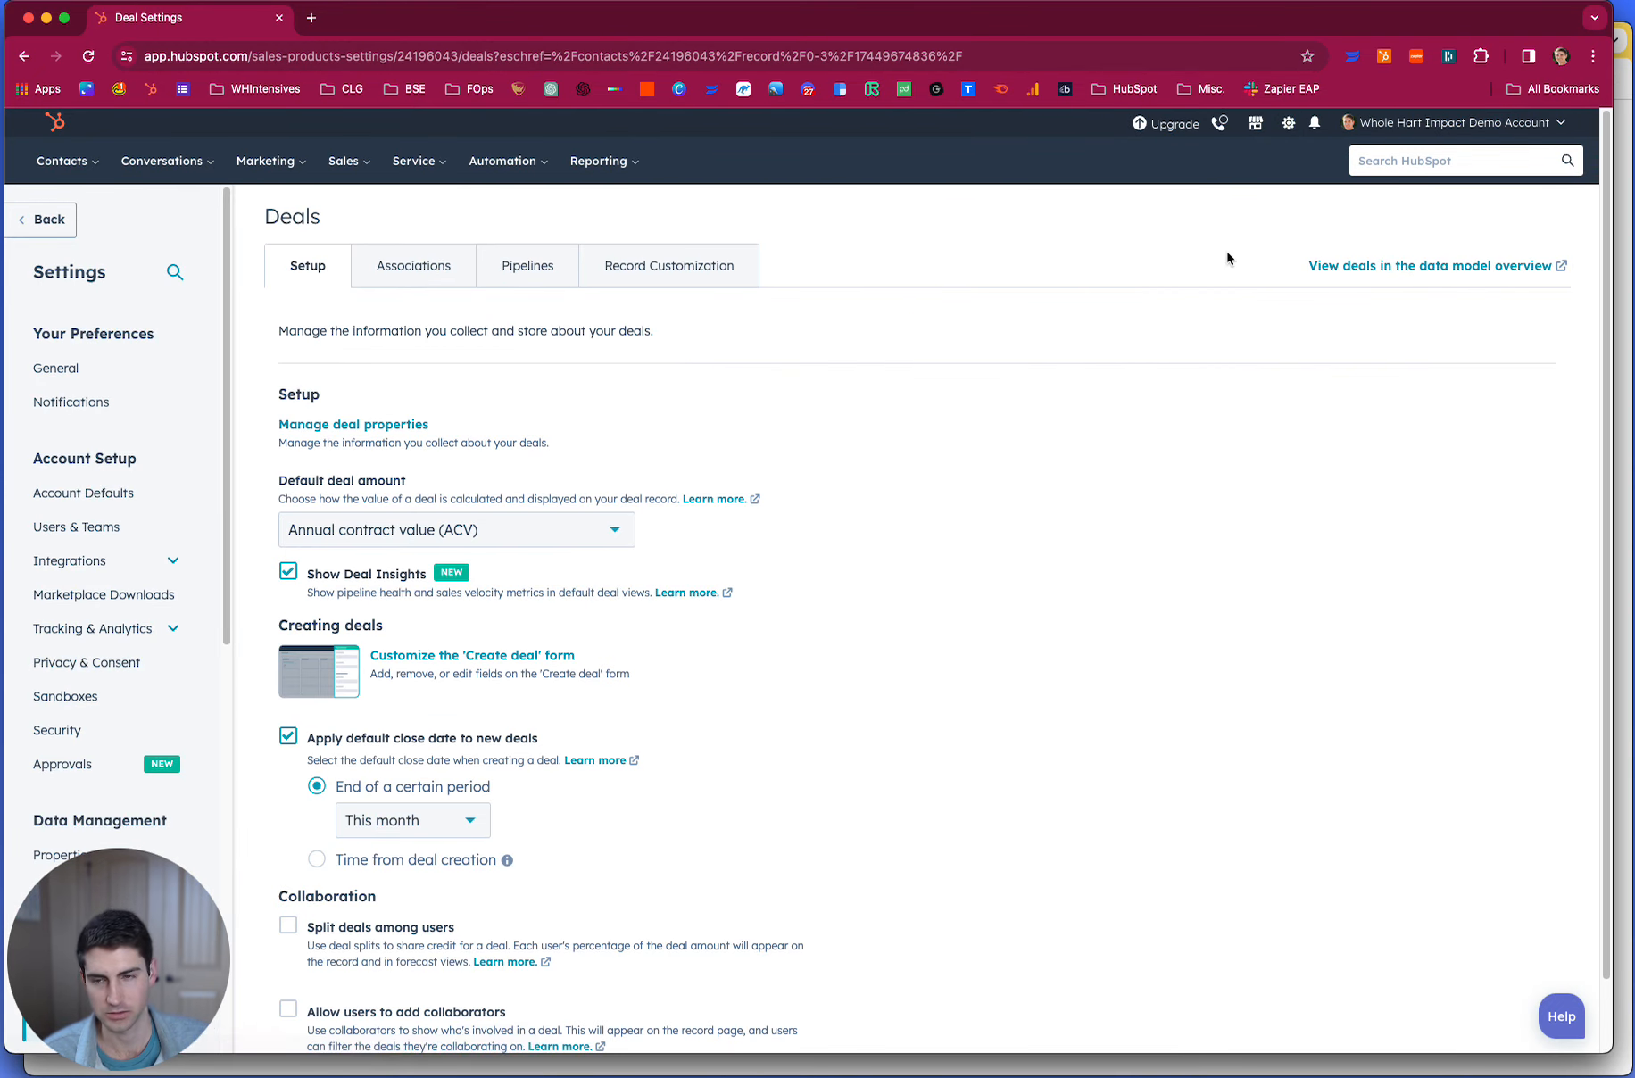
scroll(90, 580, down, 5)
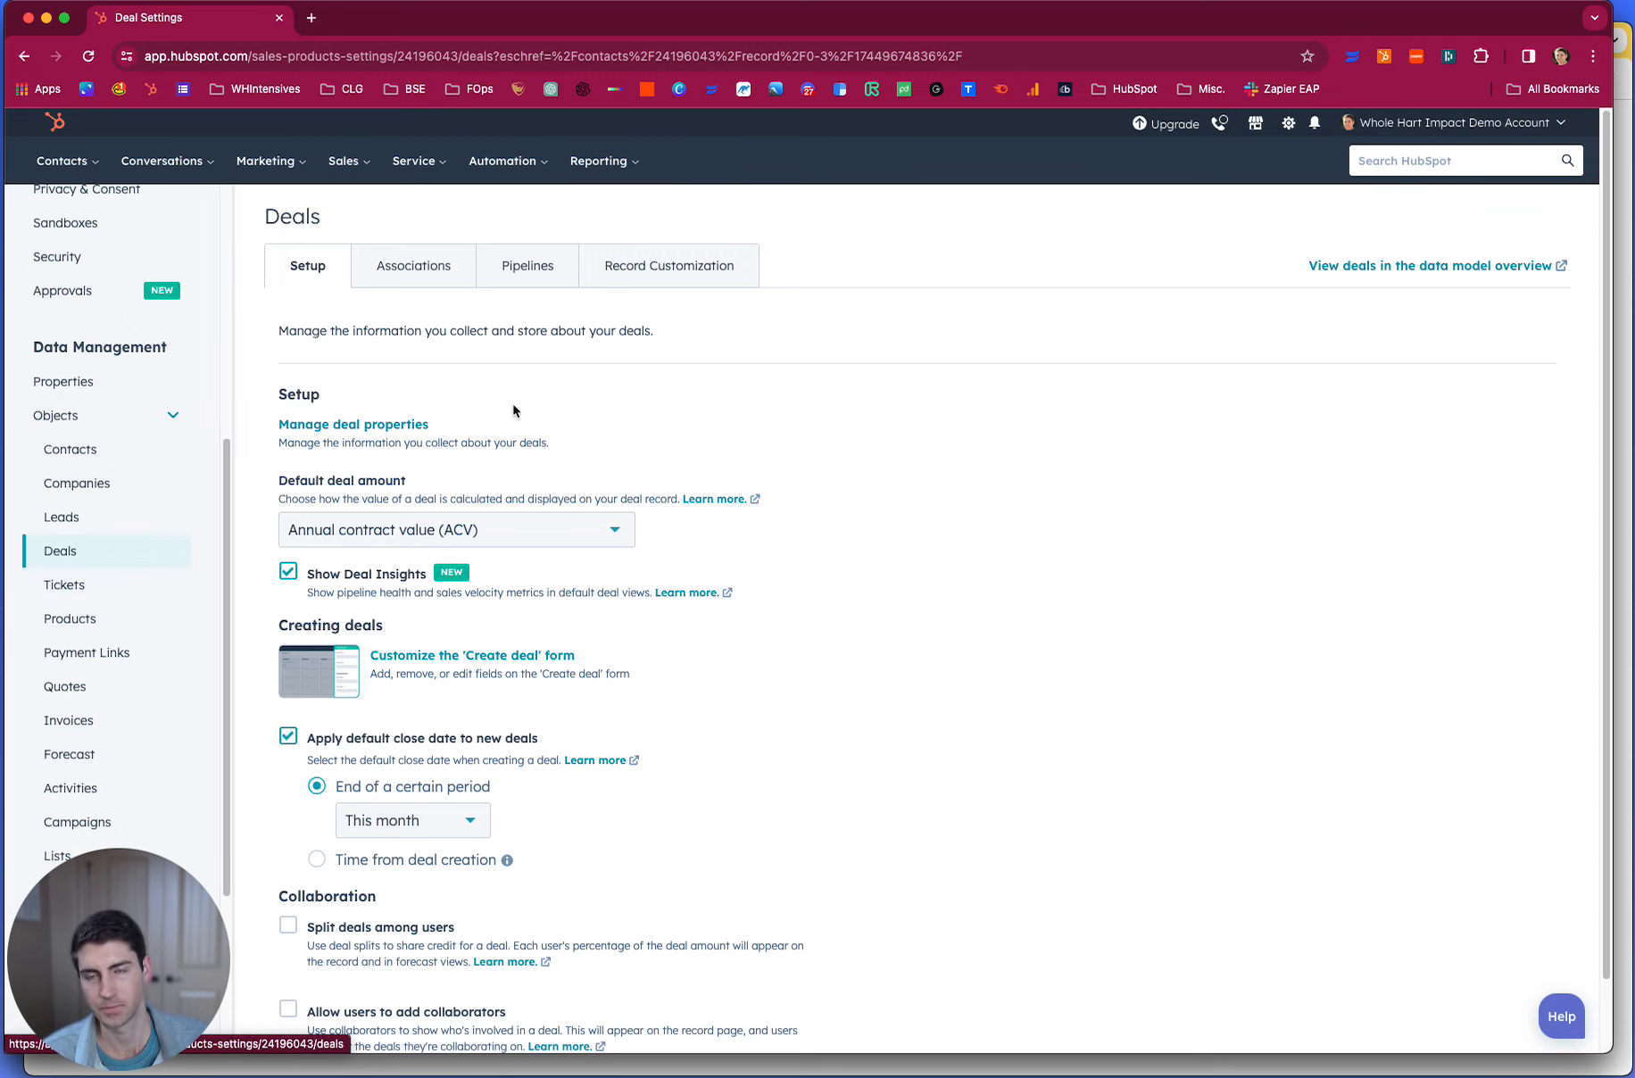
click(508, 273)
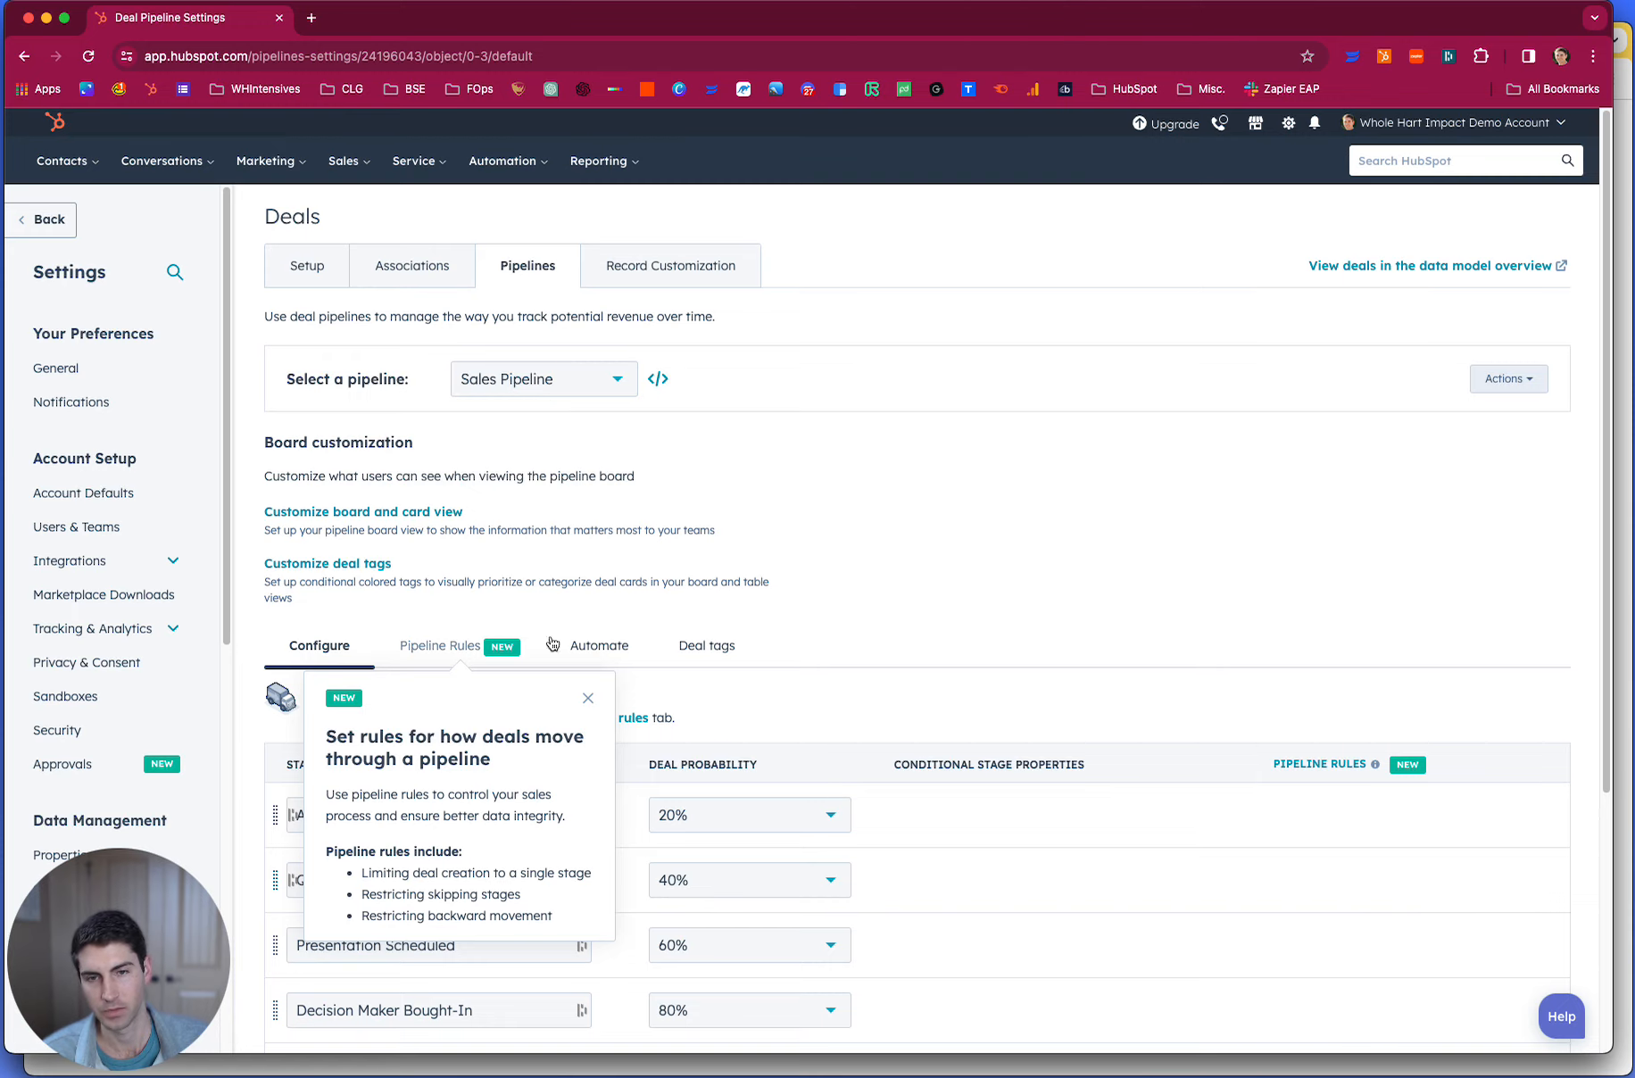
click(712, 648)
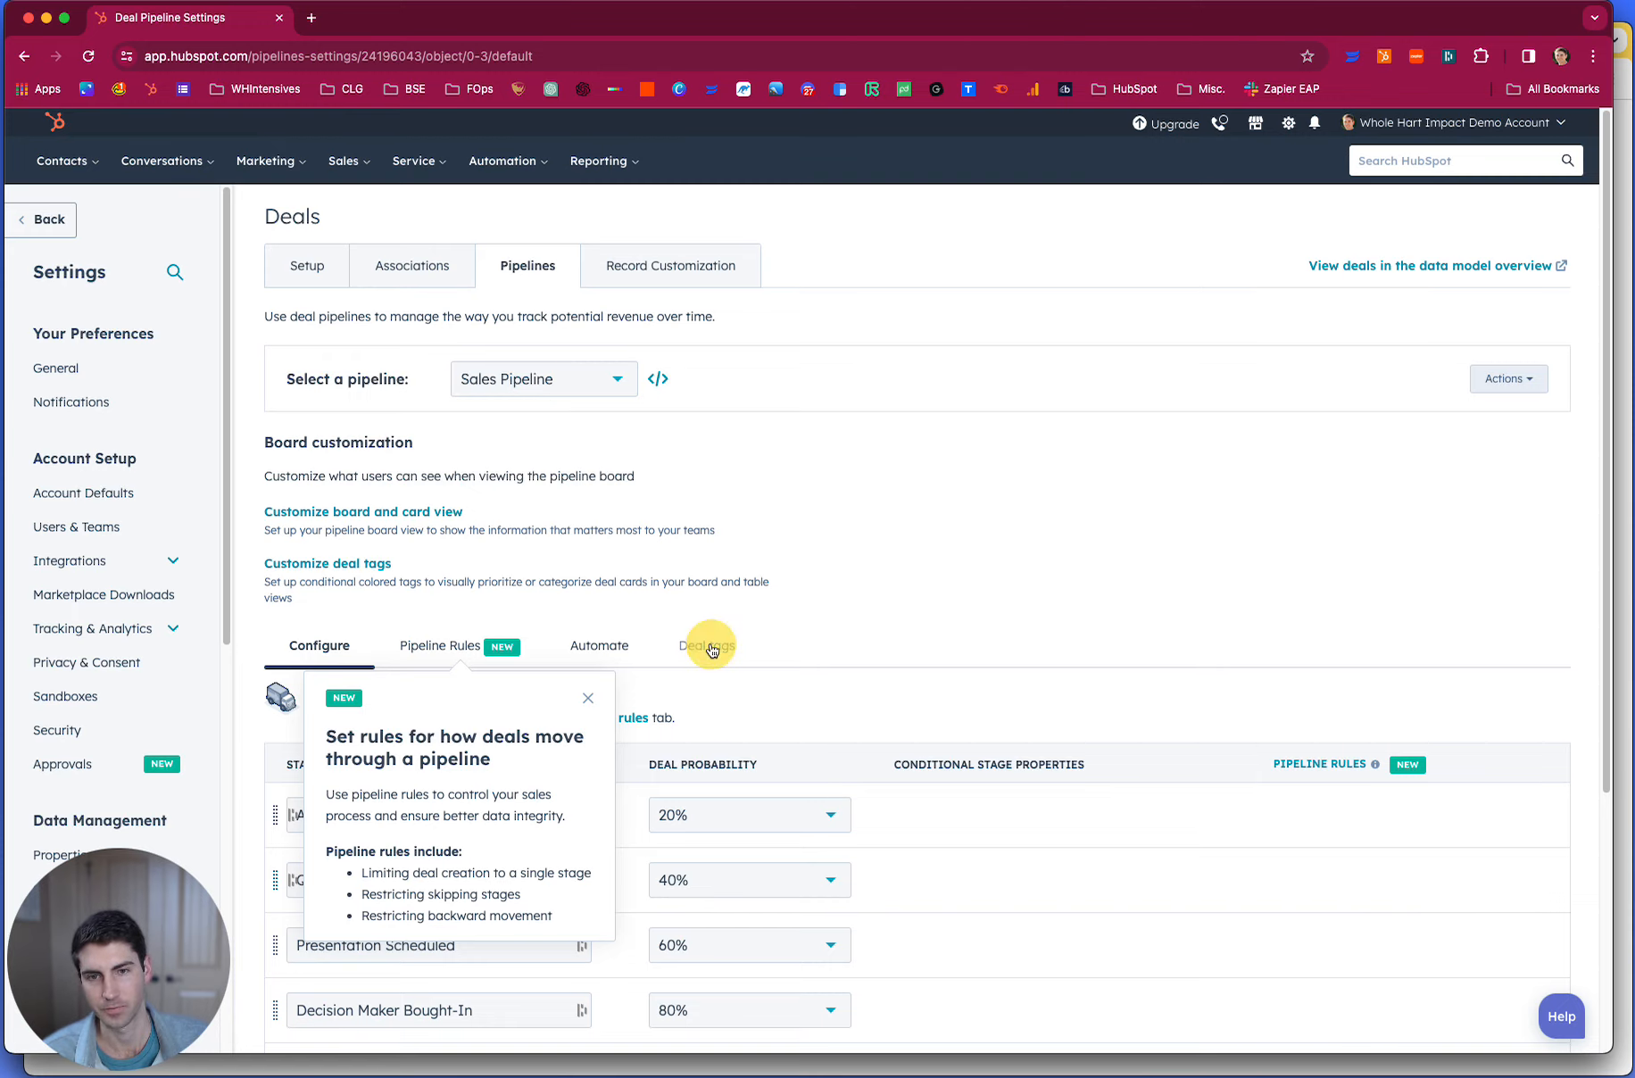
- Open the deal tag management page and start creating a new deal tag from scratch
scroll(803, 758, down, 3)
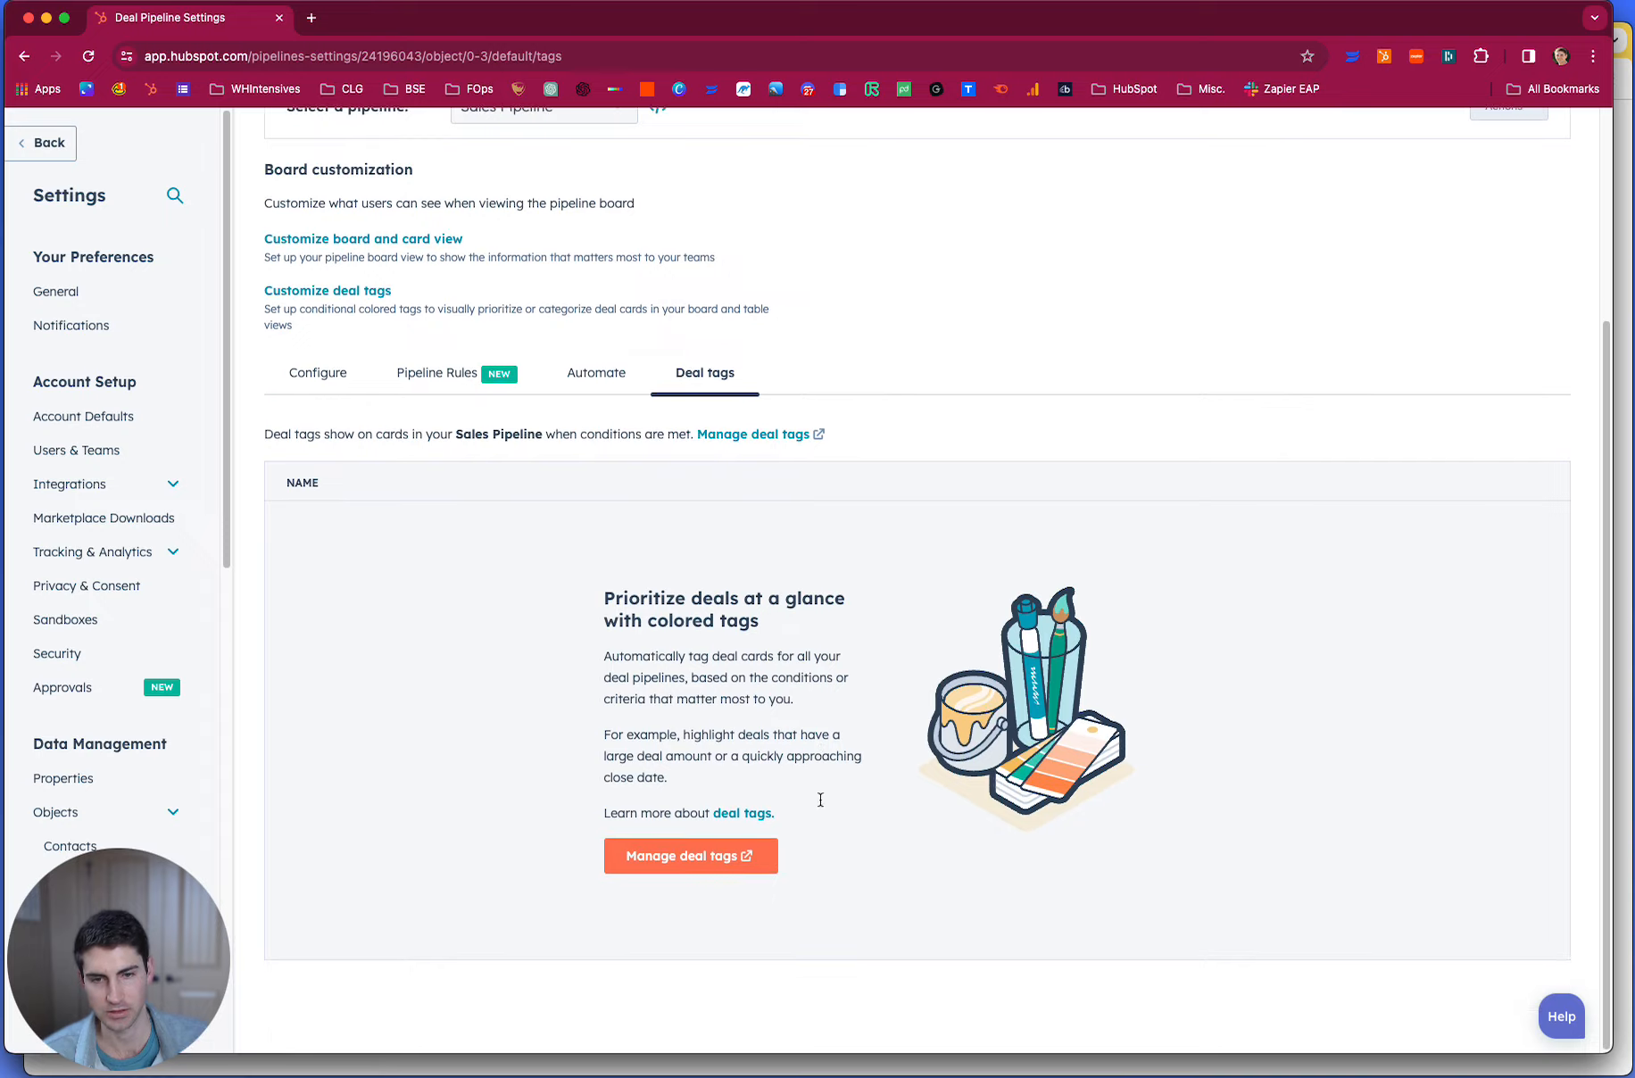
click(696, 853)
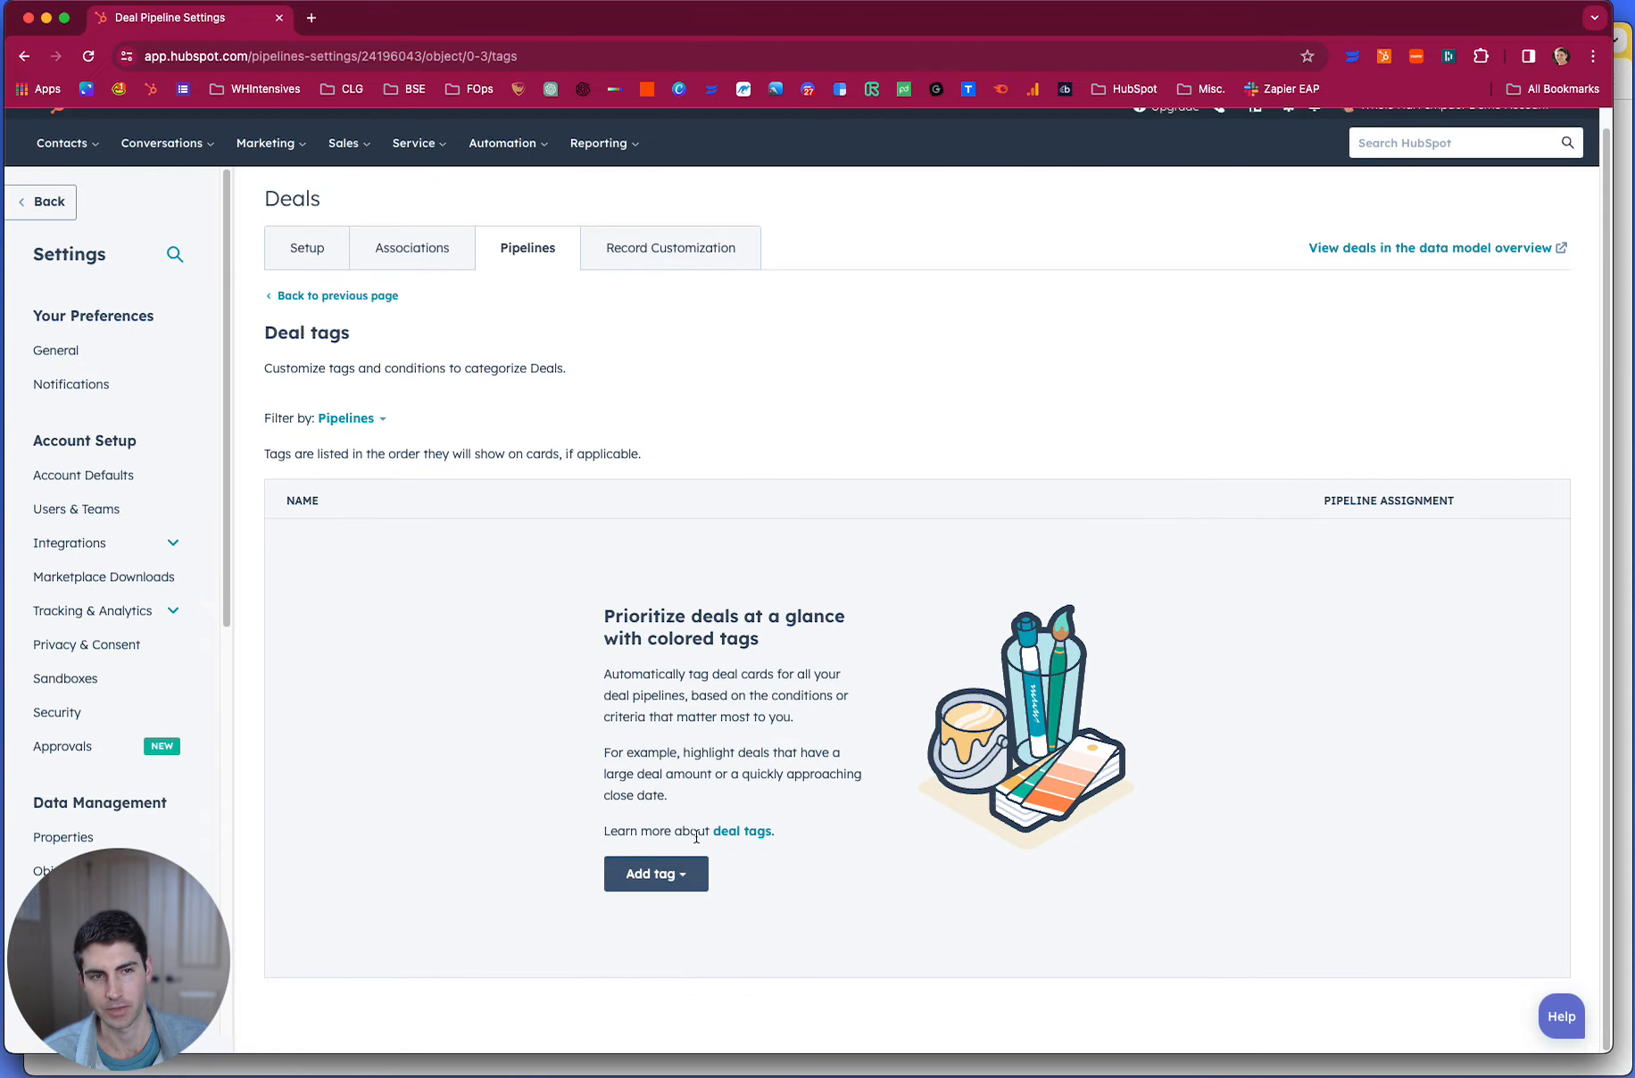
click(656, 873)
scroll(734, 723, down, 2)
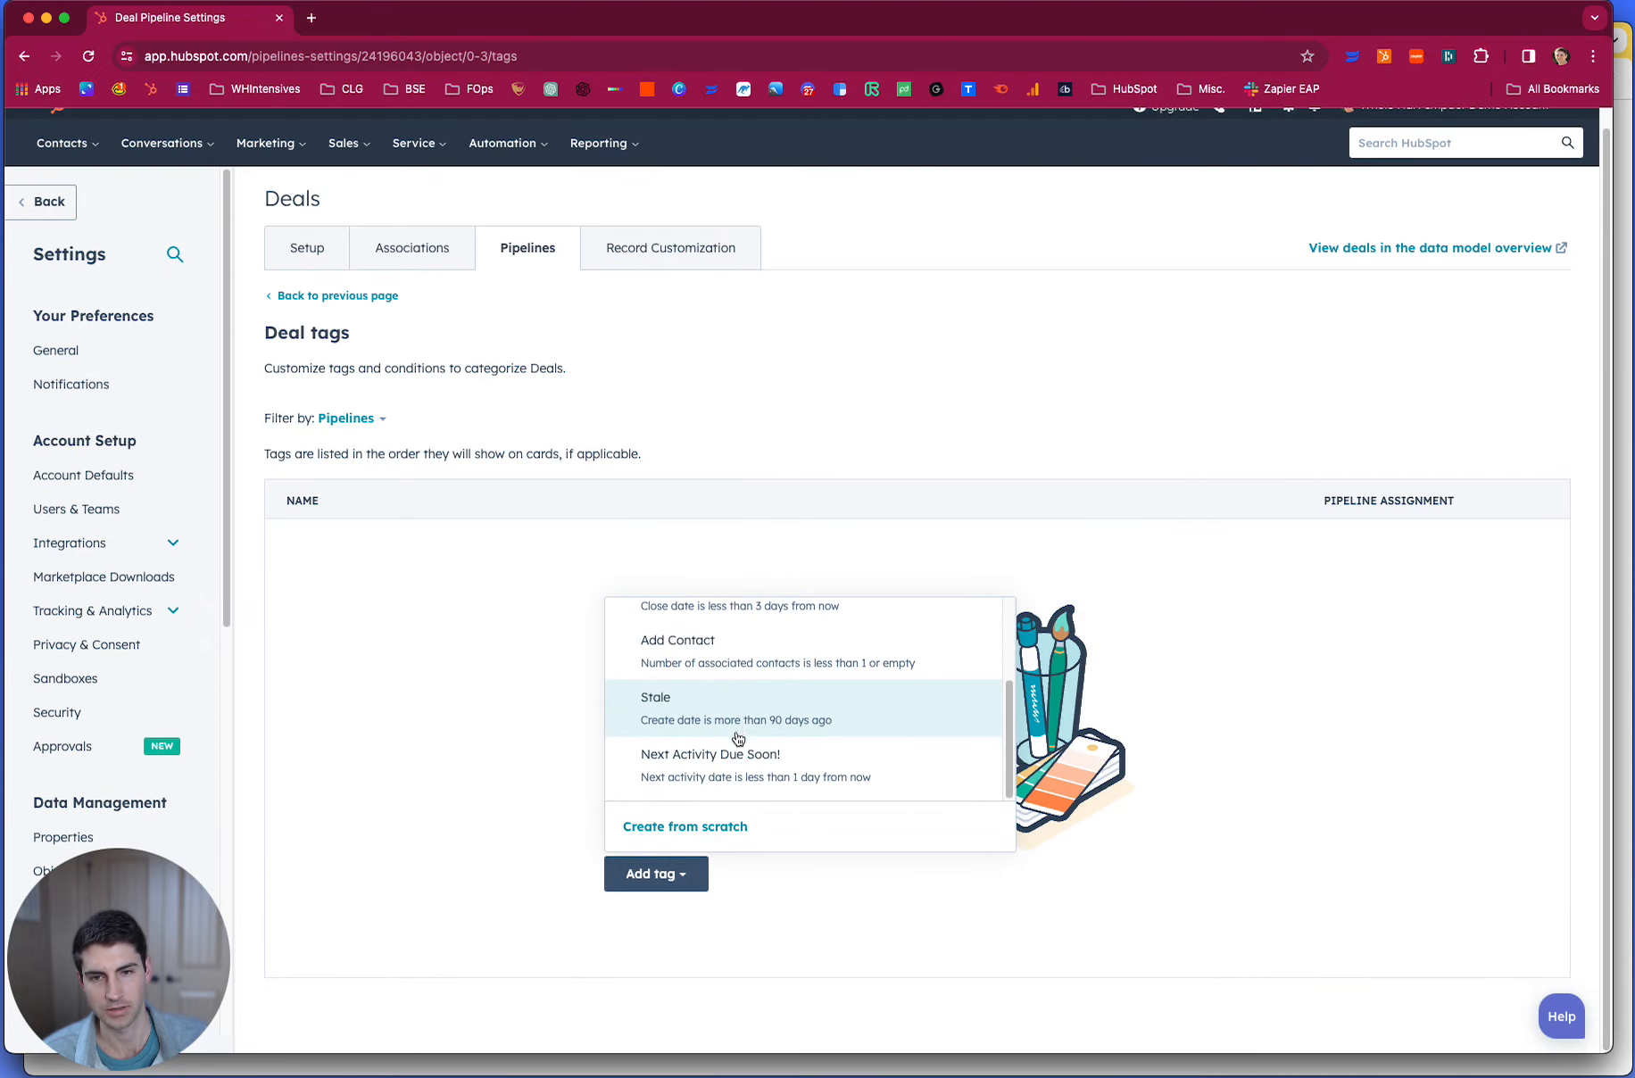
scroll(733, 694, up, 1)
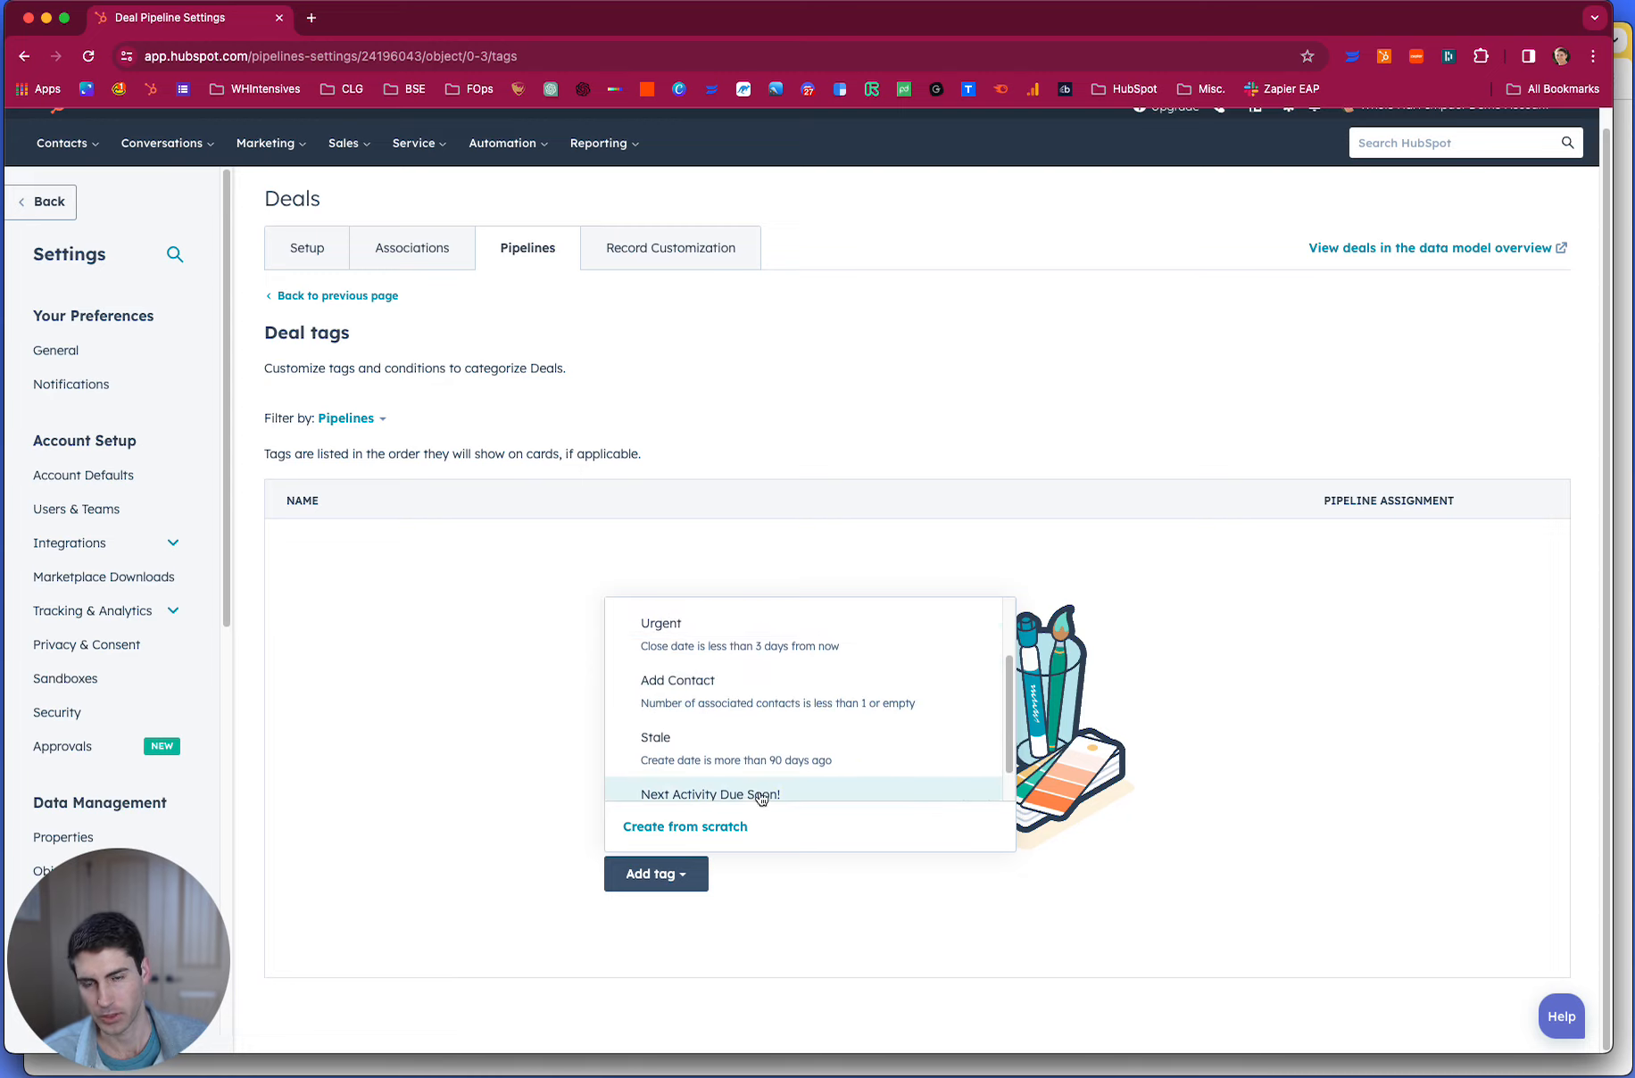
click(723, 828)
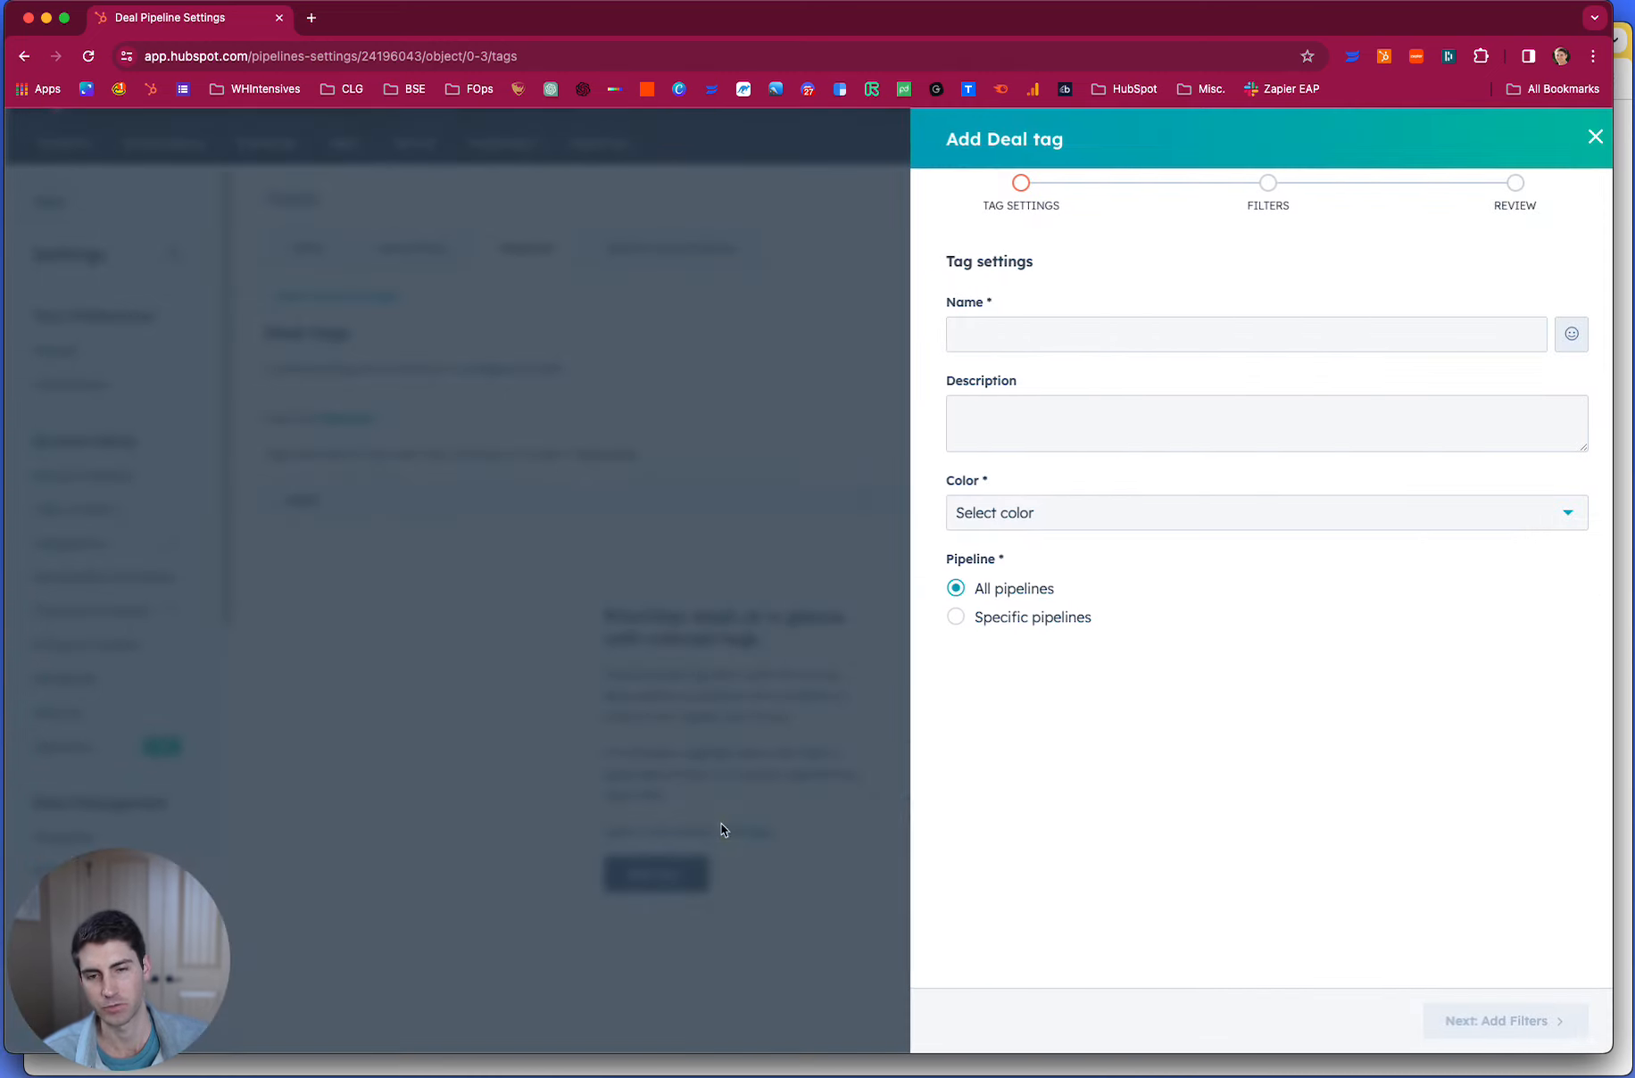
- Name the deal tag "Invoice Paid" and describe it as "This signifies when an invoice is paid."
click(994, 342)
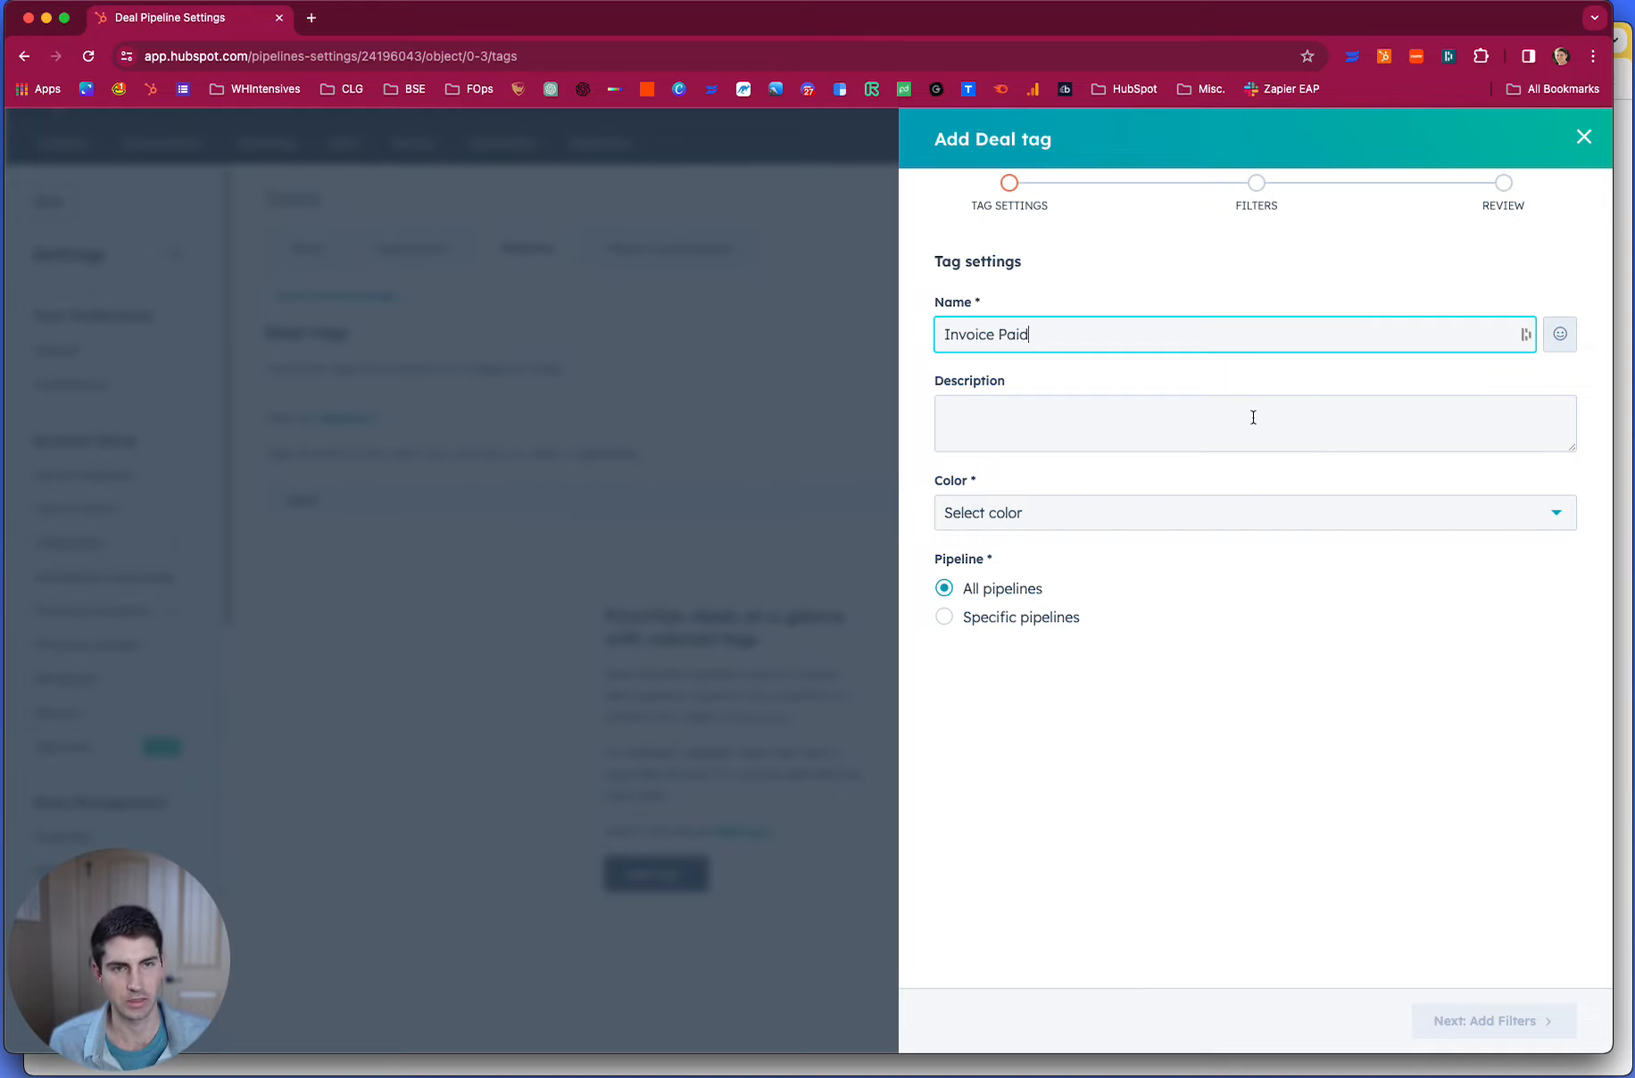
click(1253, 417)
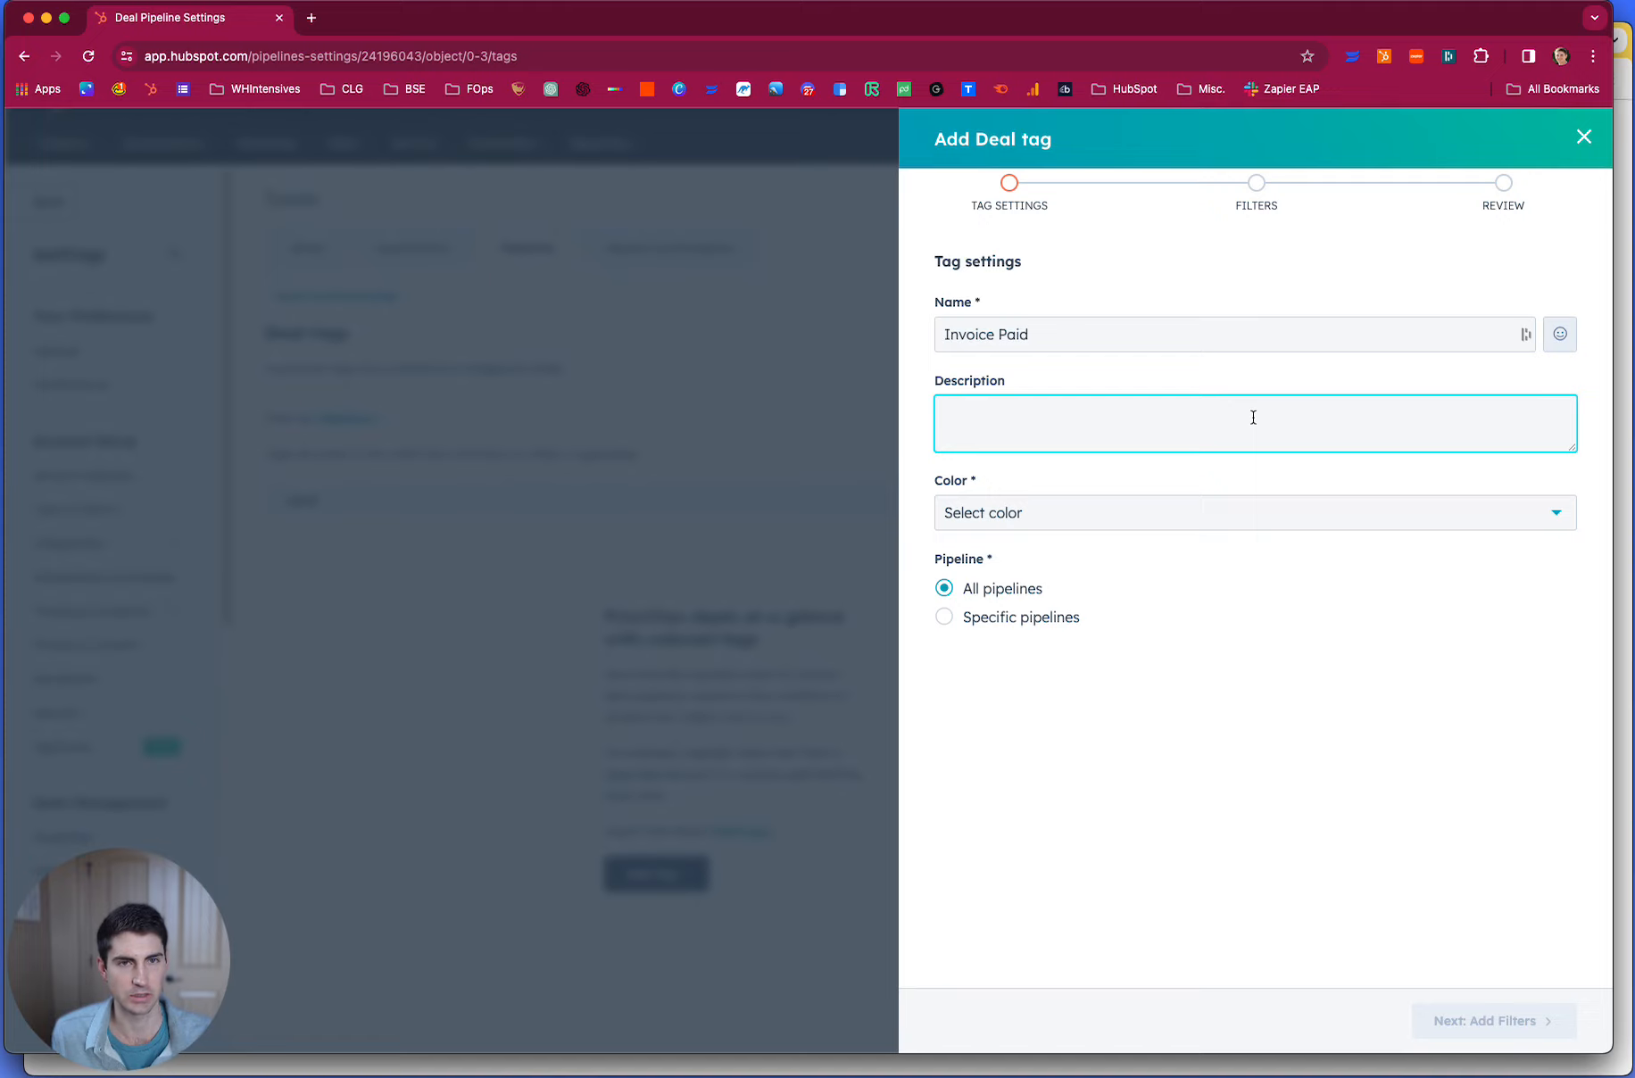
text(This signifies when an invoice is paid.)
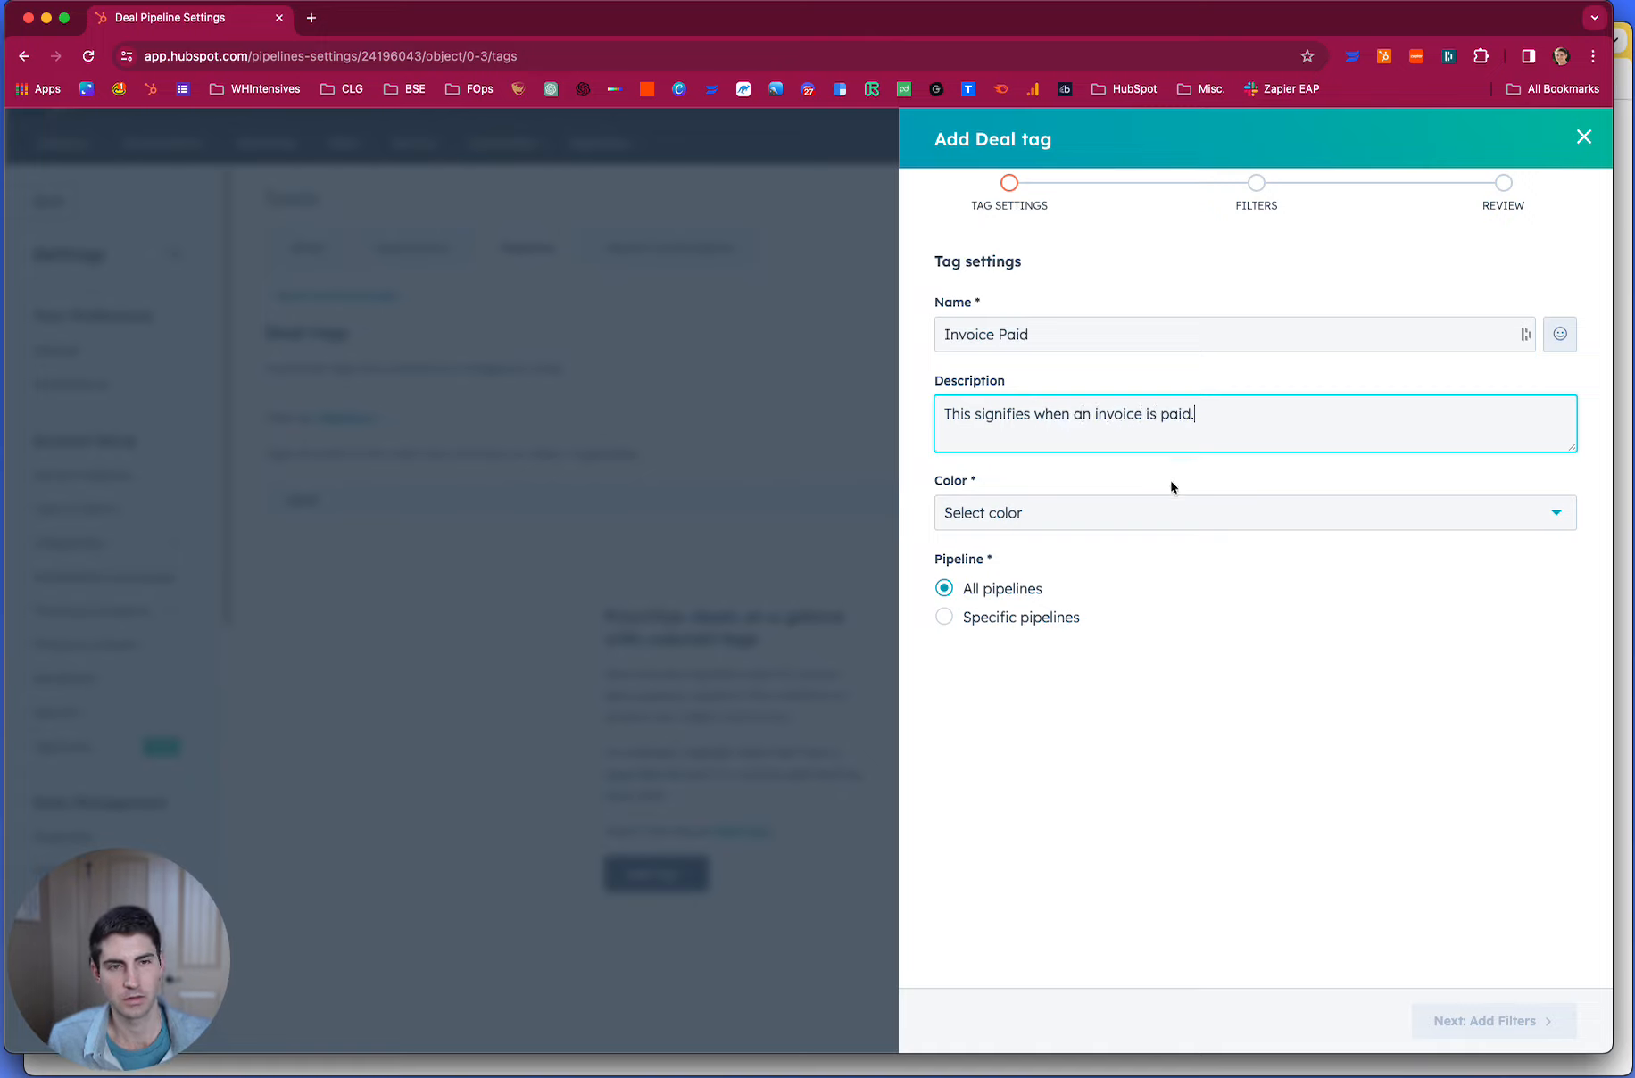
- Give the Invoice Paid tag the color Green, add a money bag emoji to its name, and proceed to its filters
click(1168, 515)
click(1022, 636)
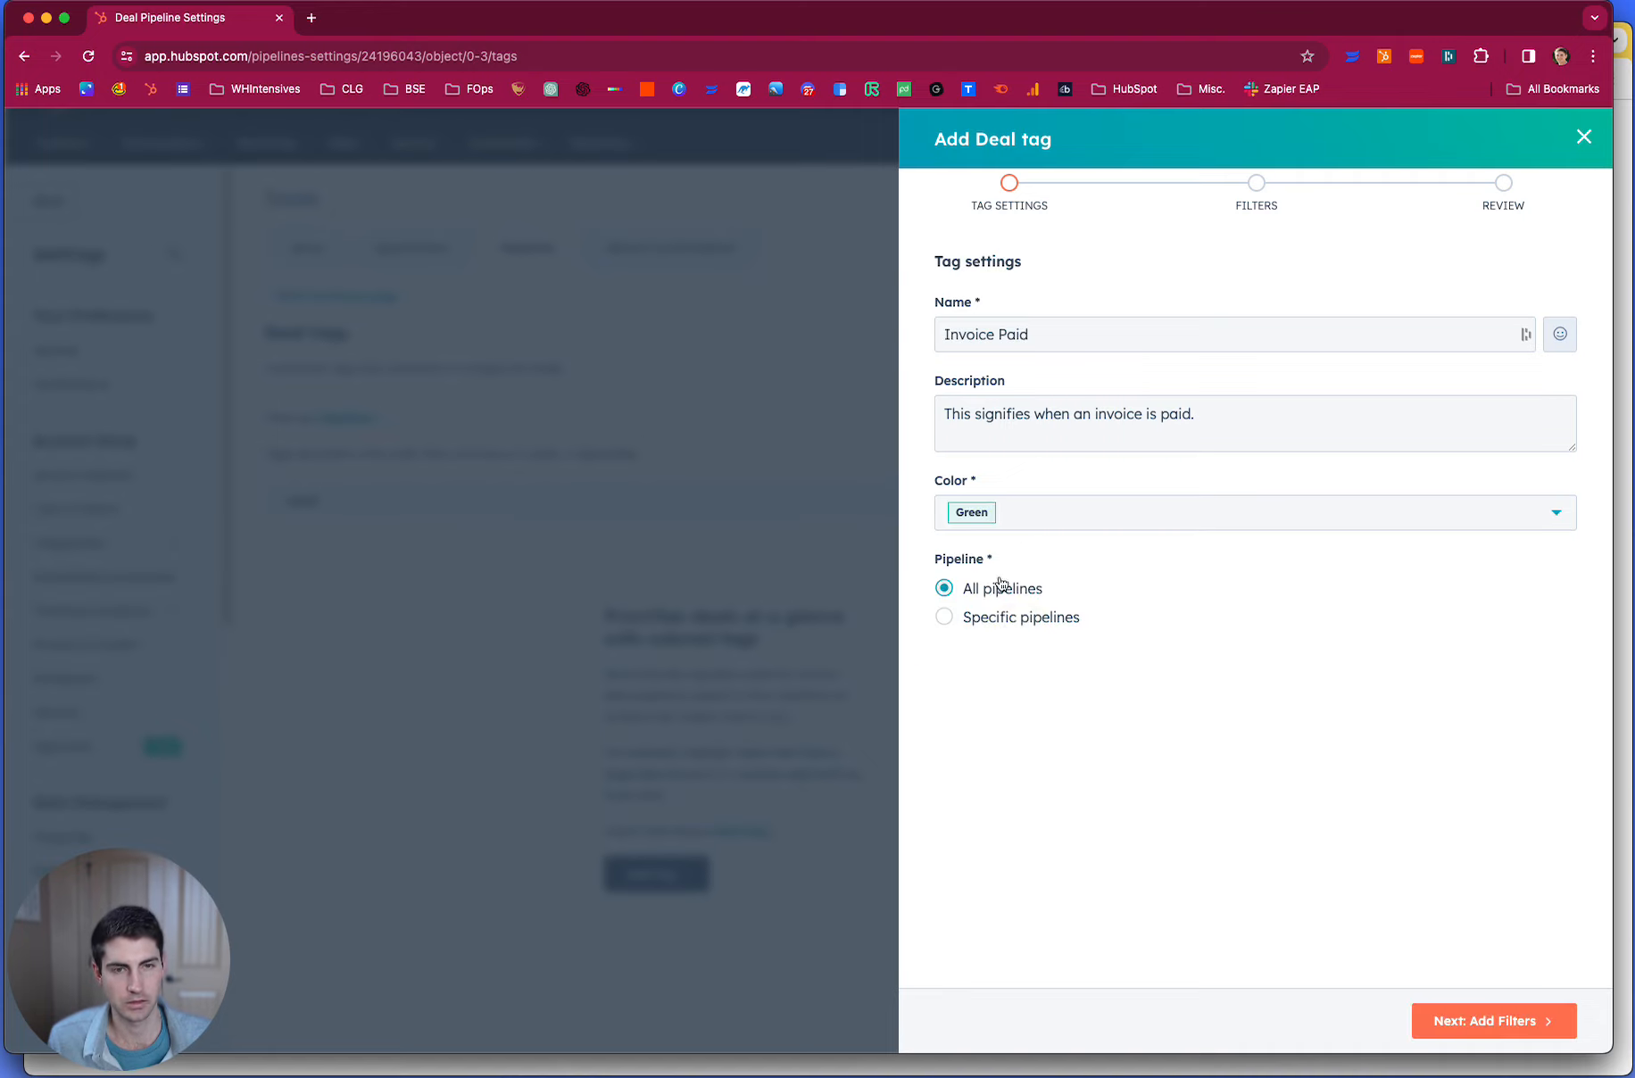
click(1558, 338)
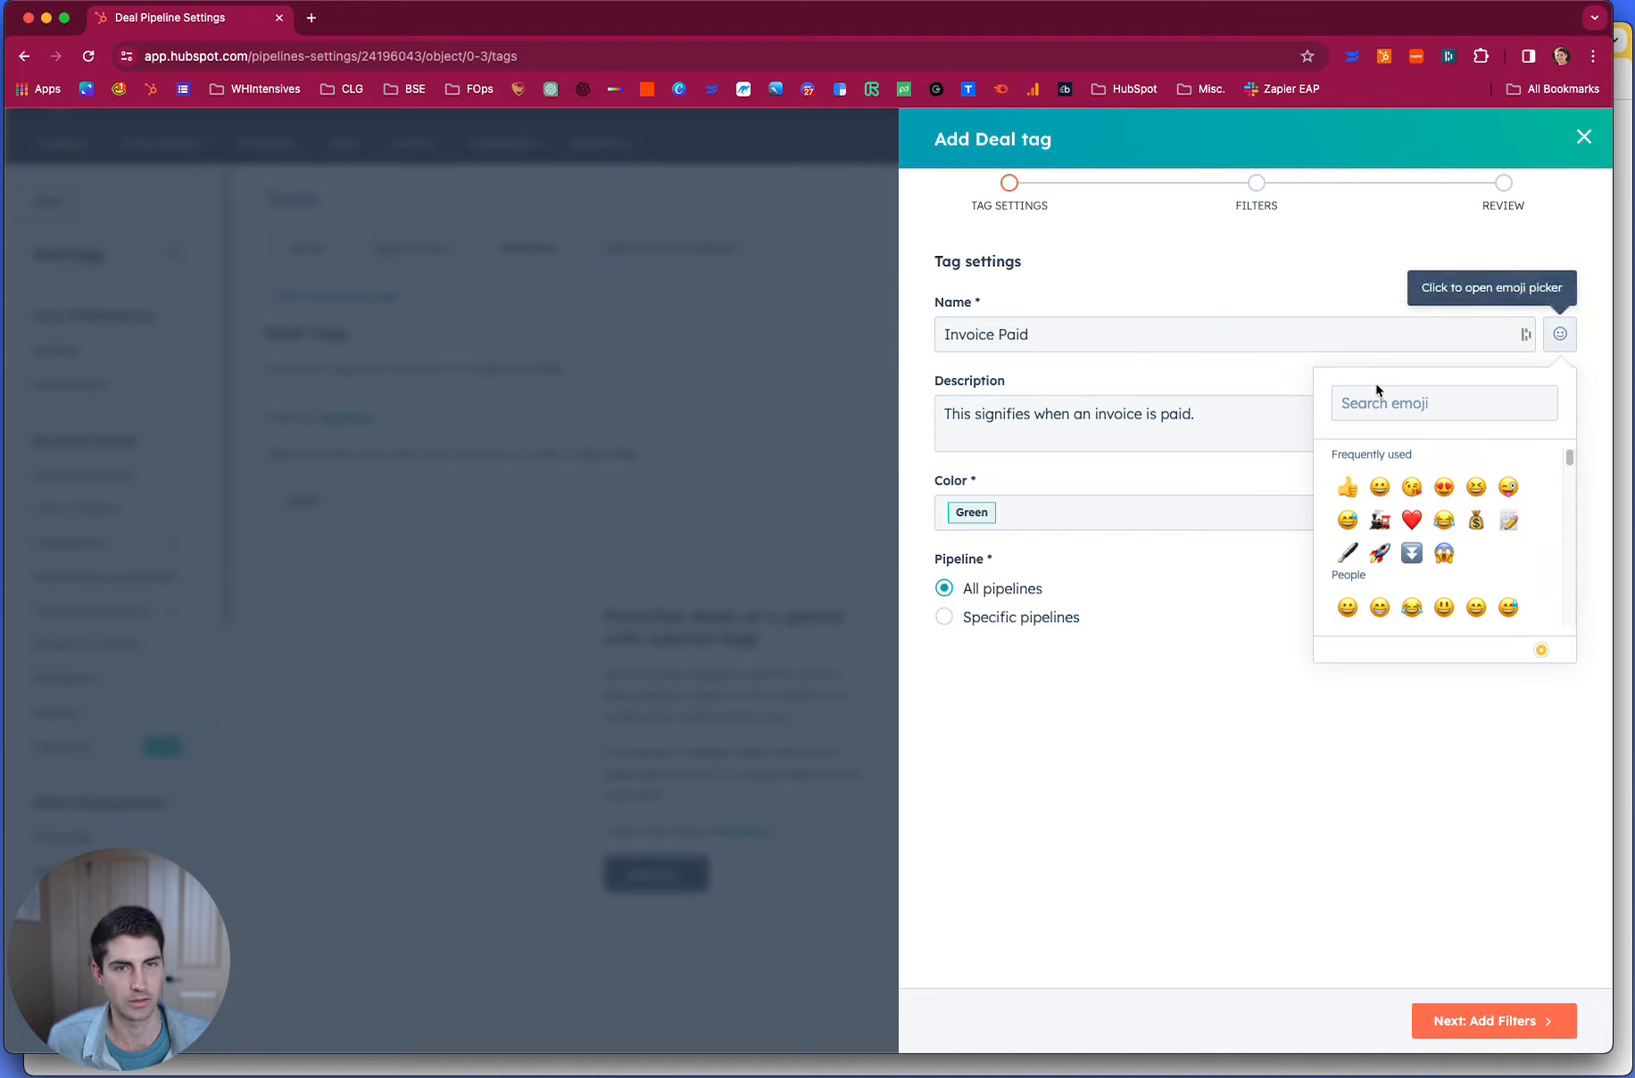
click(1477, 522)
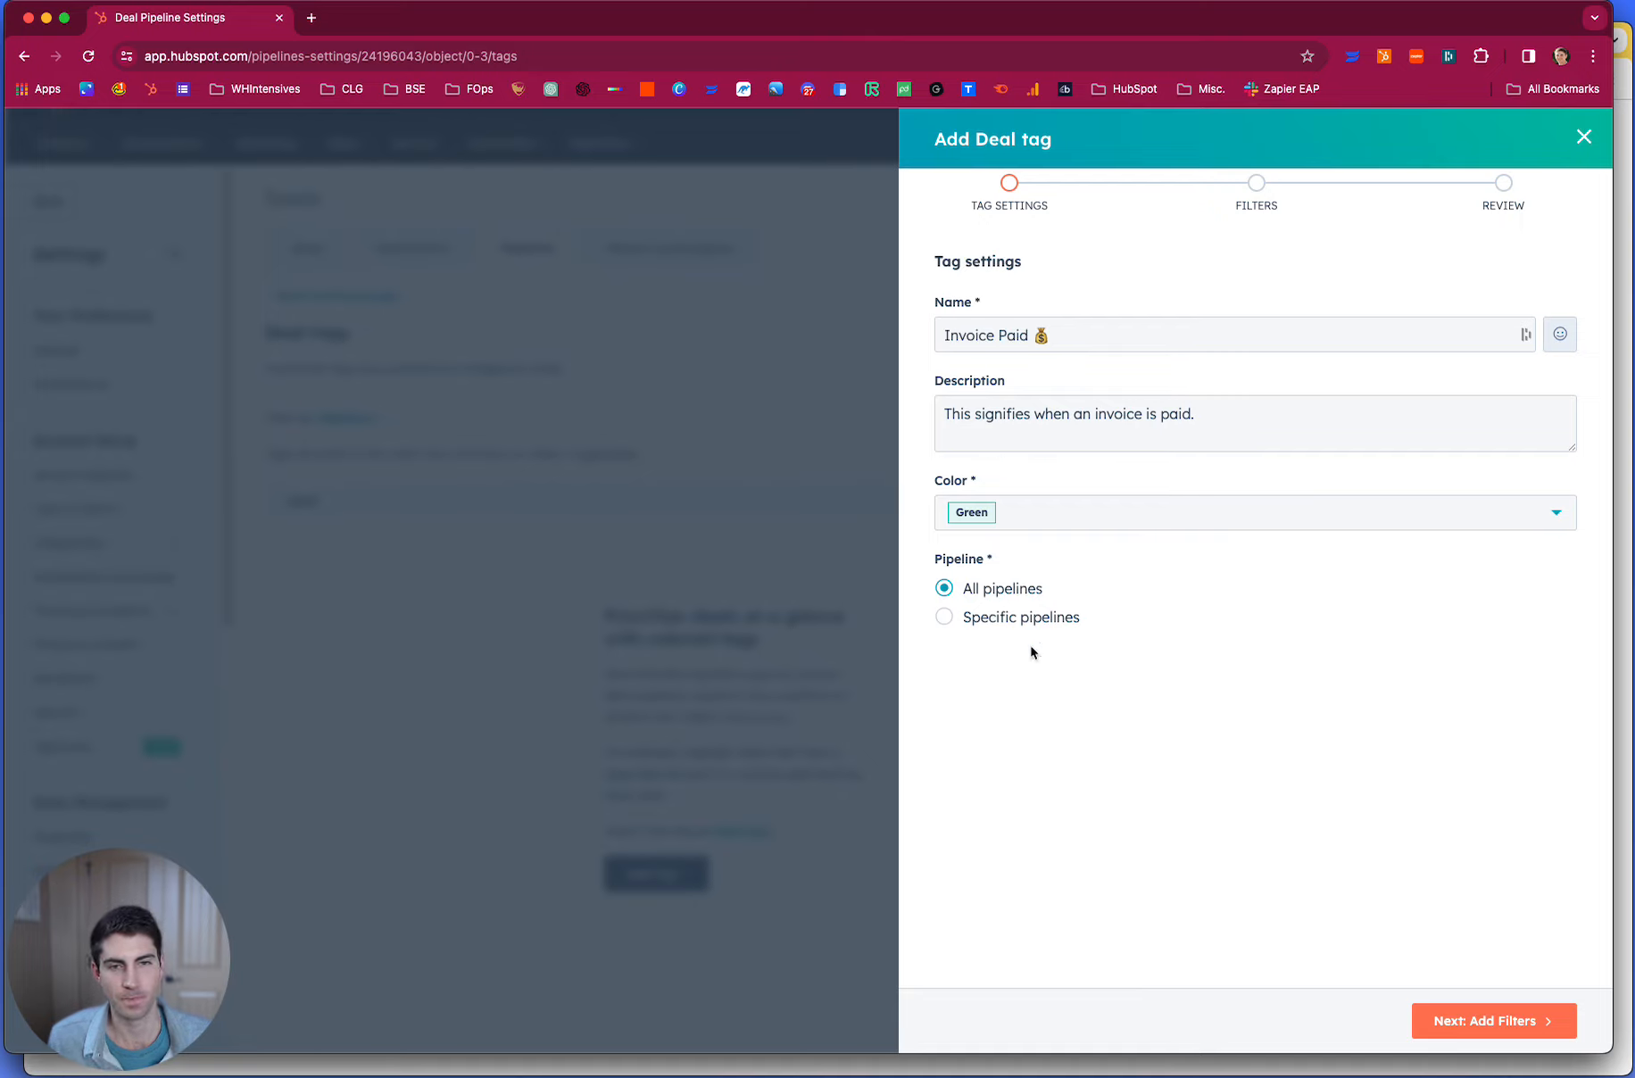
click(1486, 1026)
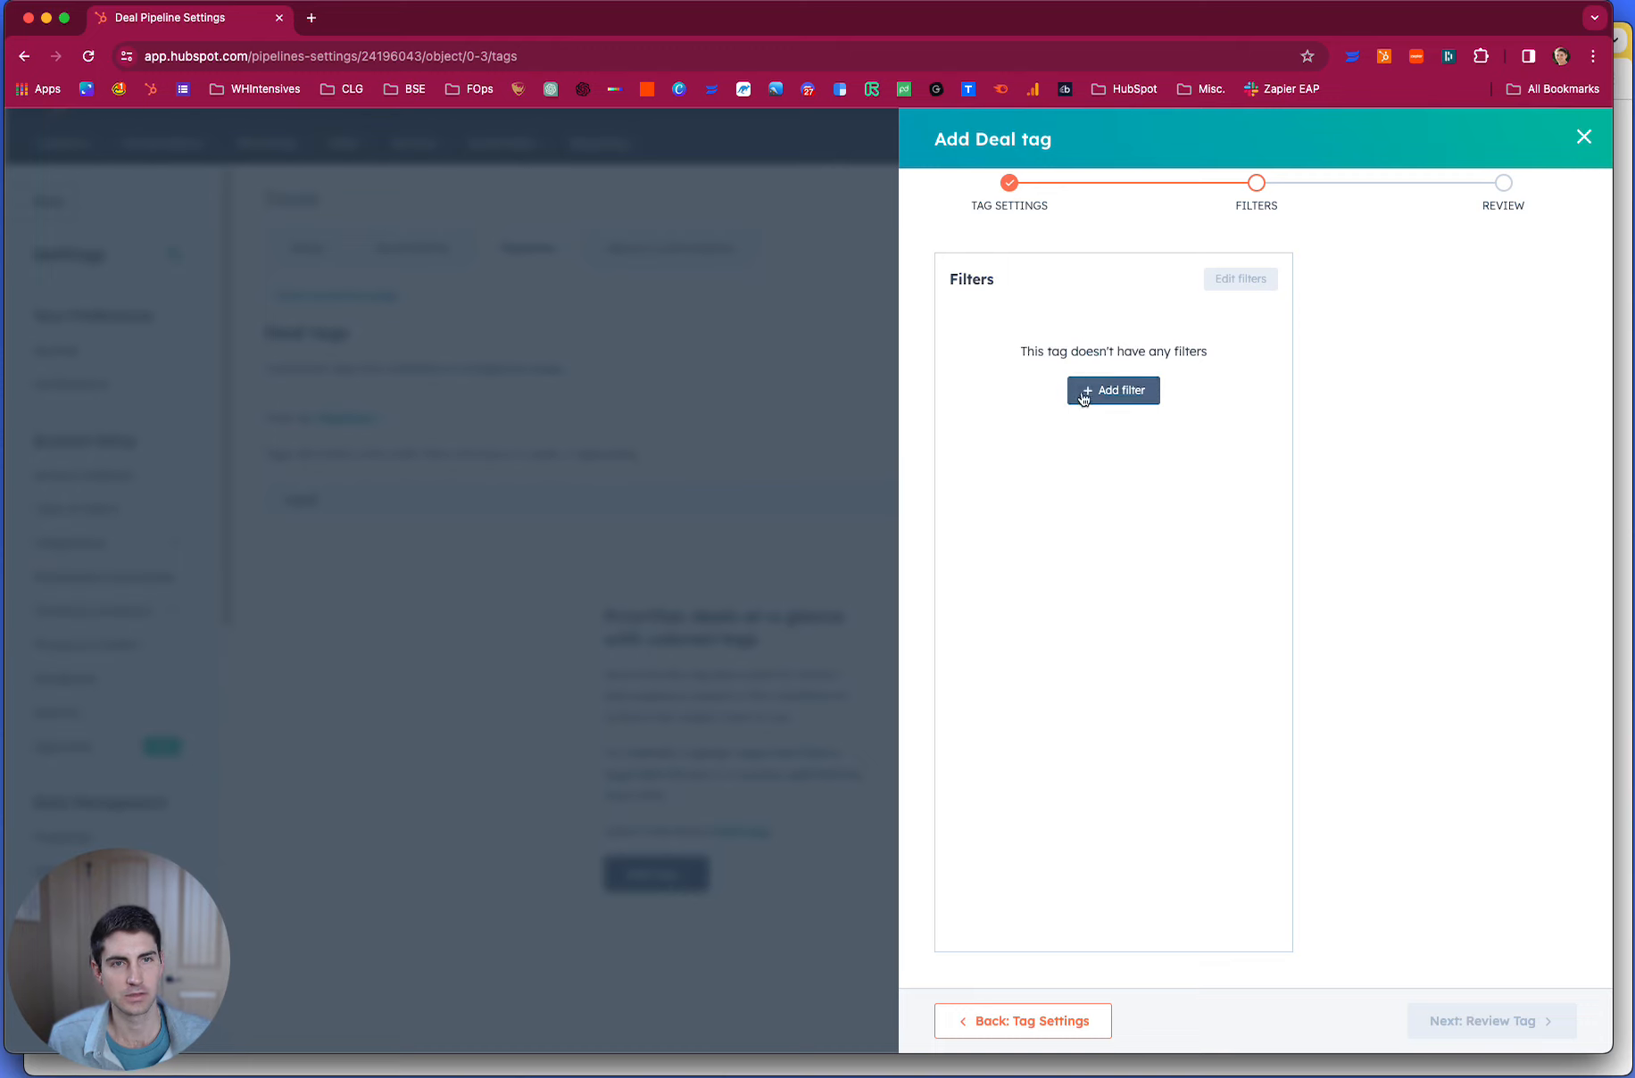
- Add a filter to the tag and base it on the associated Invoice object
click(1083, 397)
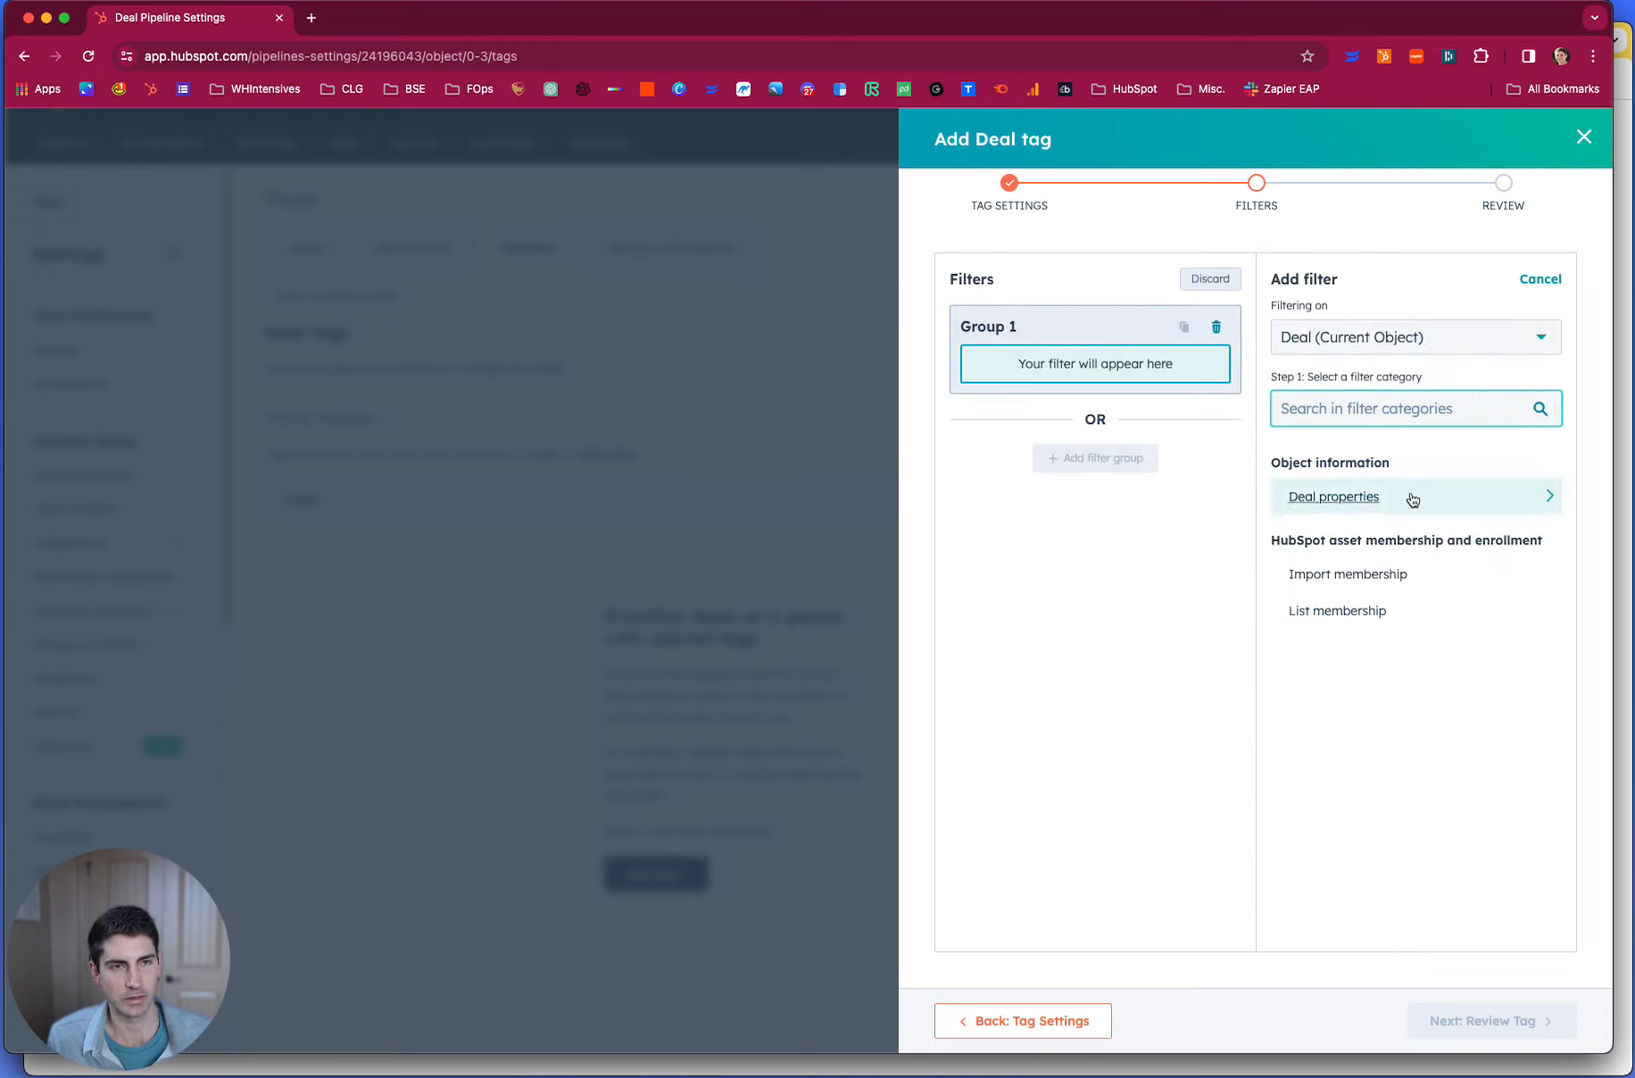
click(1433, 344)
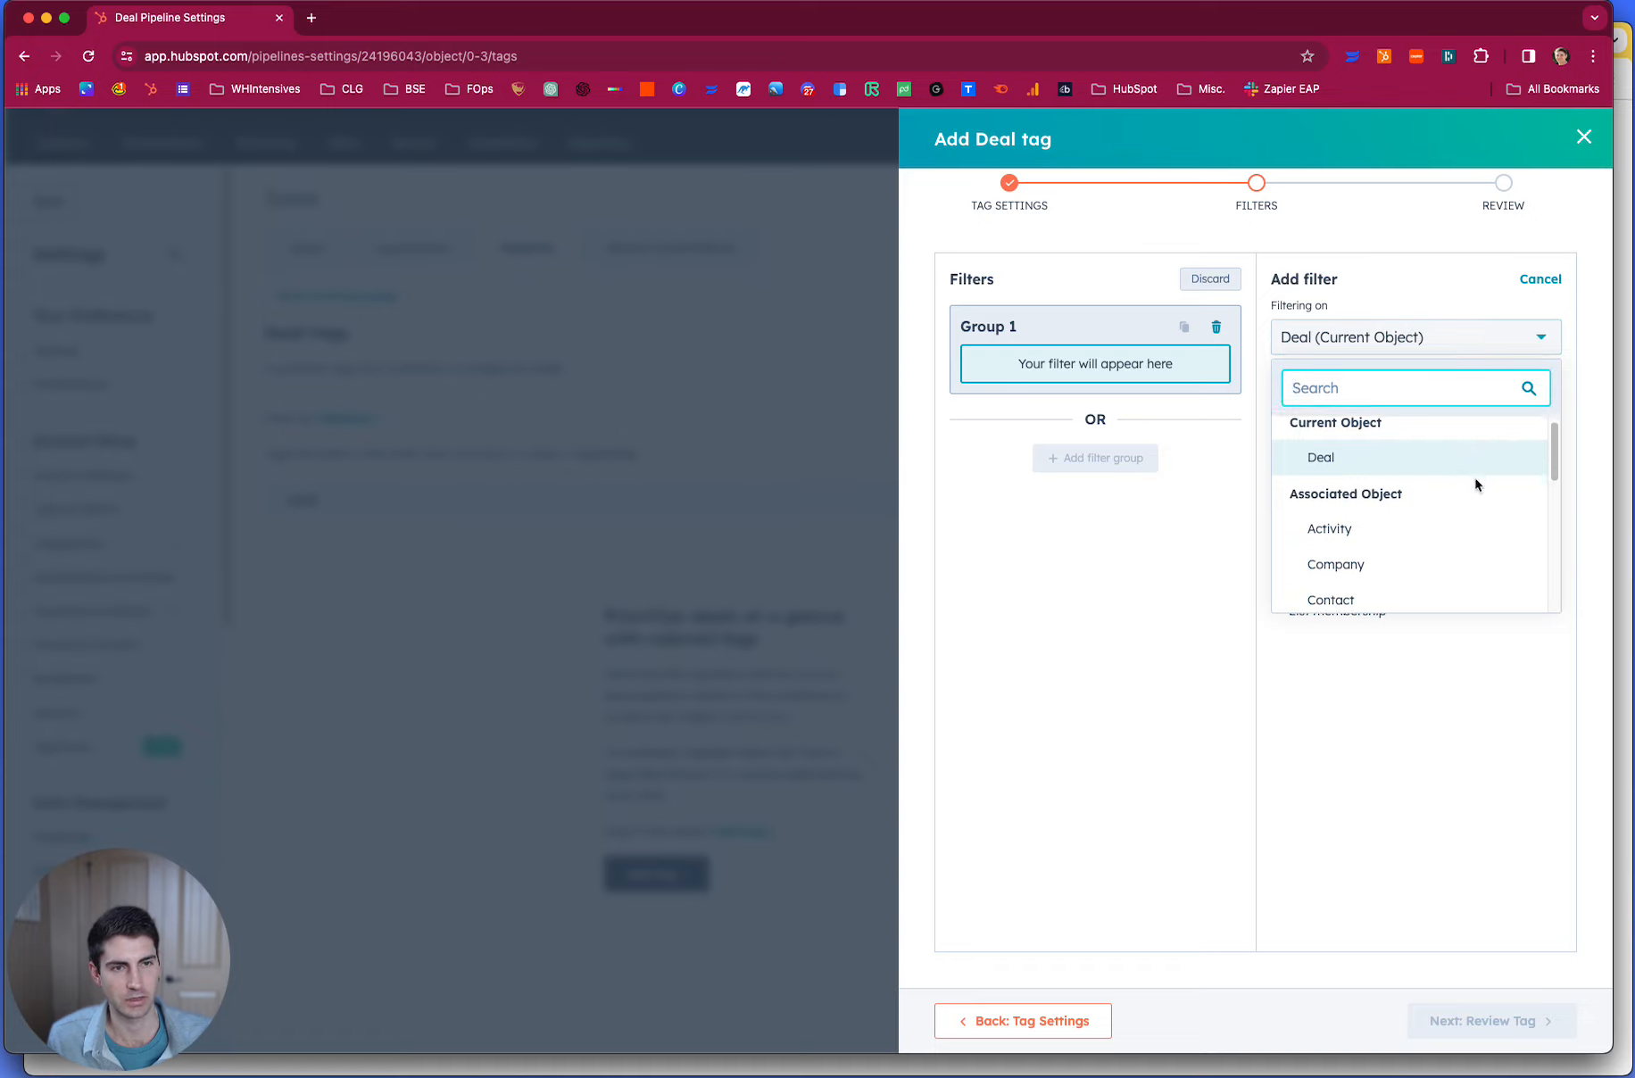
scroll(1470, 478, down, 3)
scroll(1489, 525, down, 5)
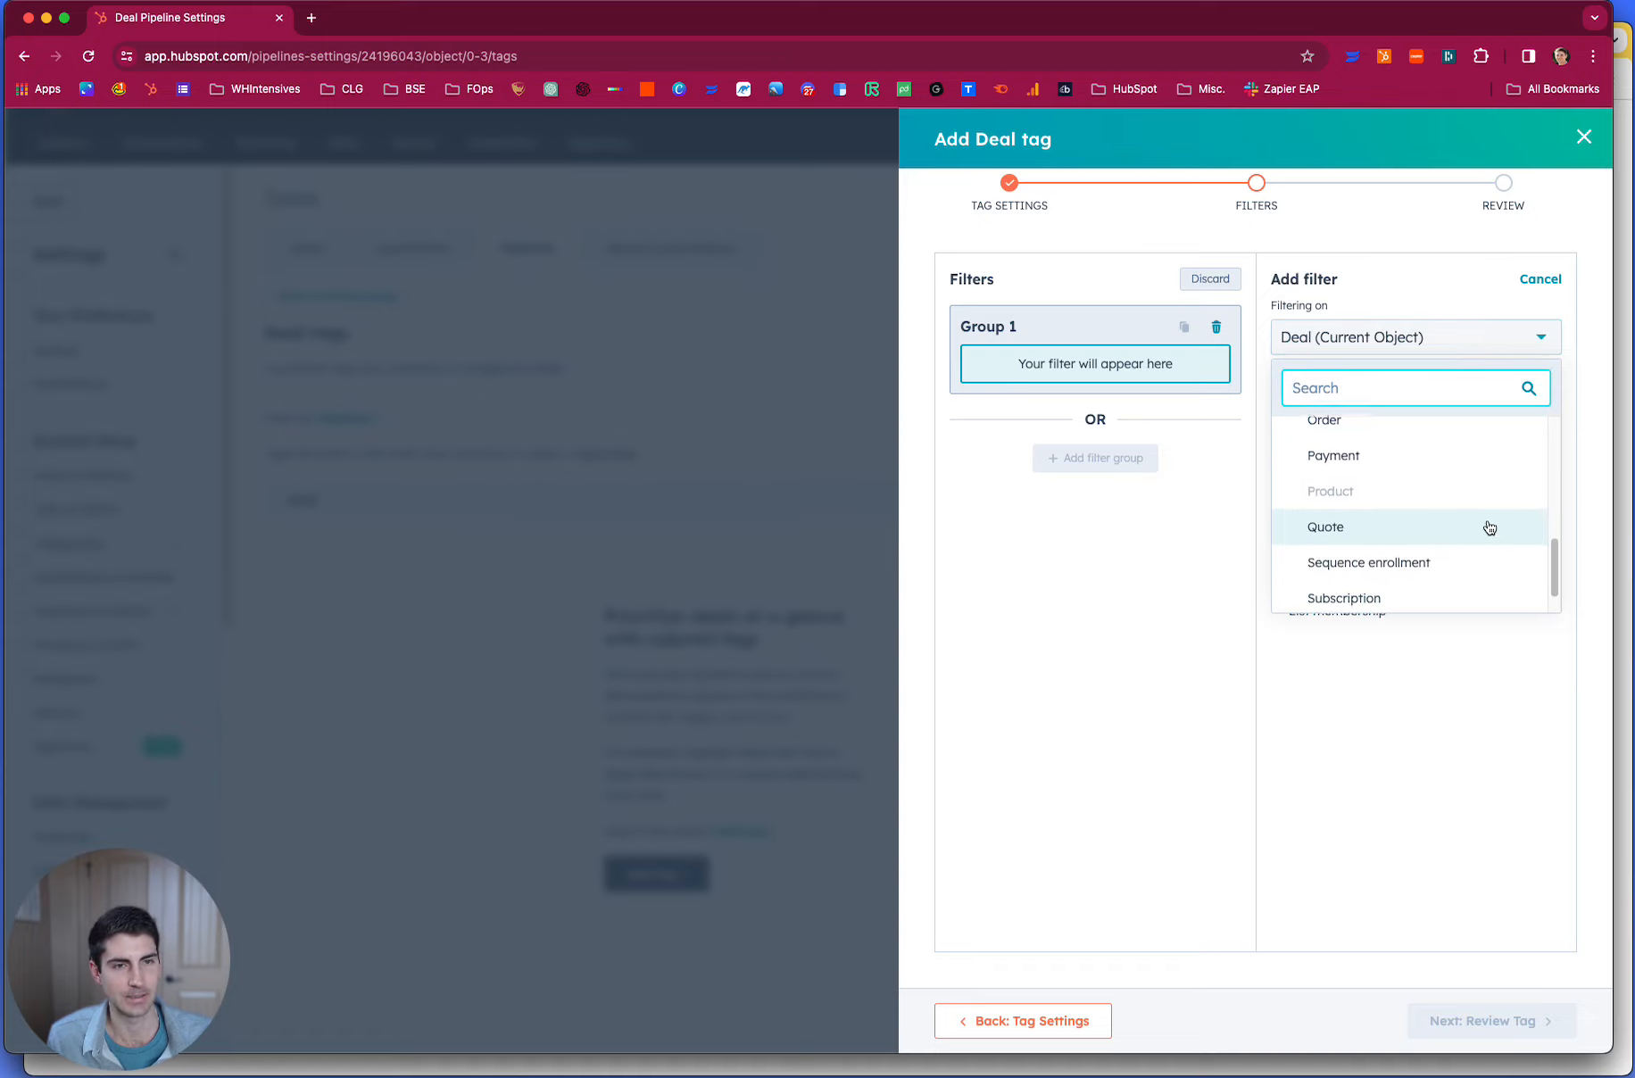
scroll(1458, 530, down, 1)
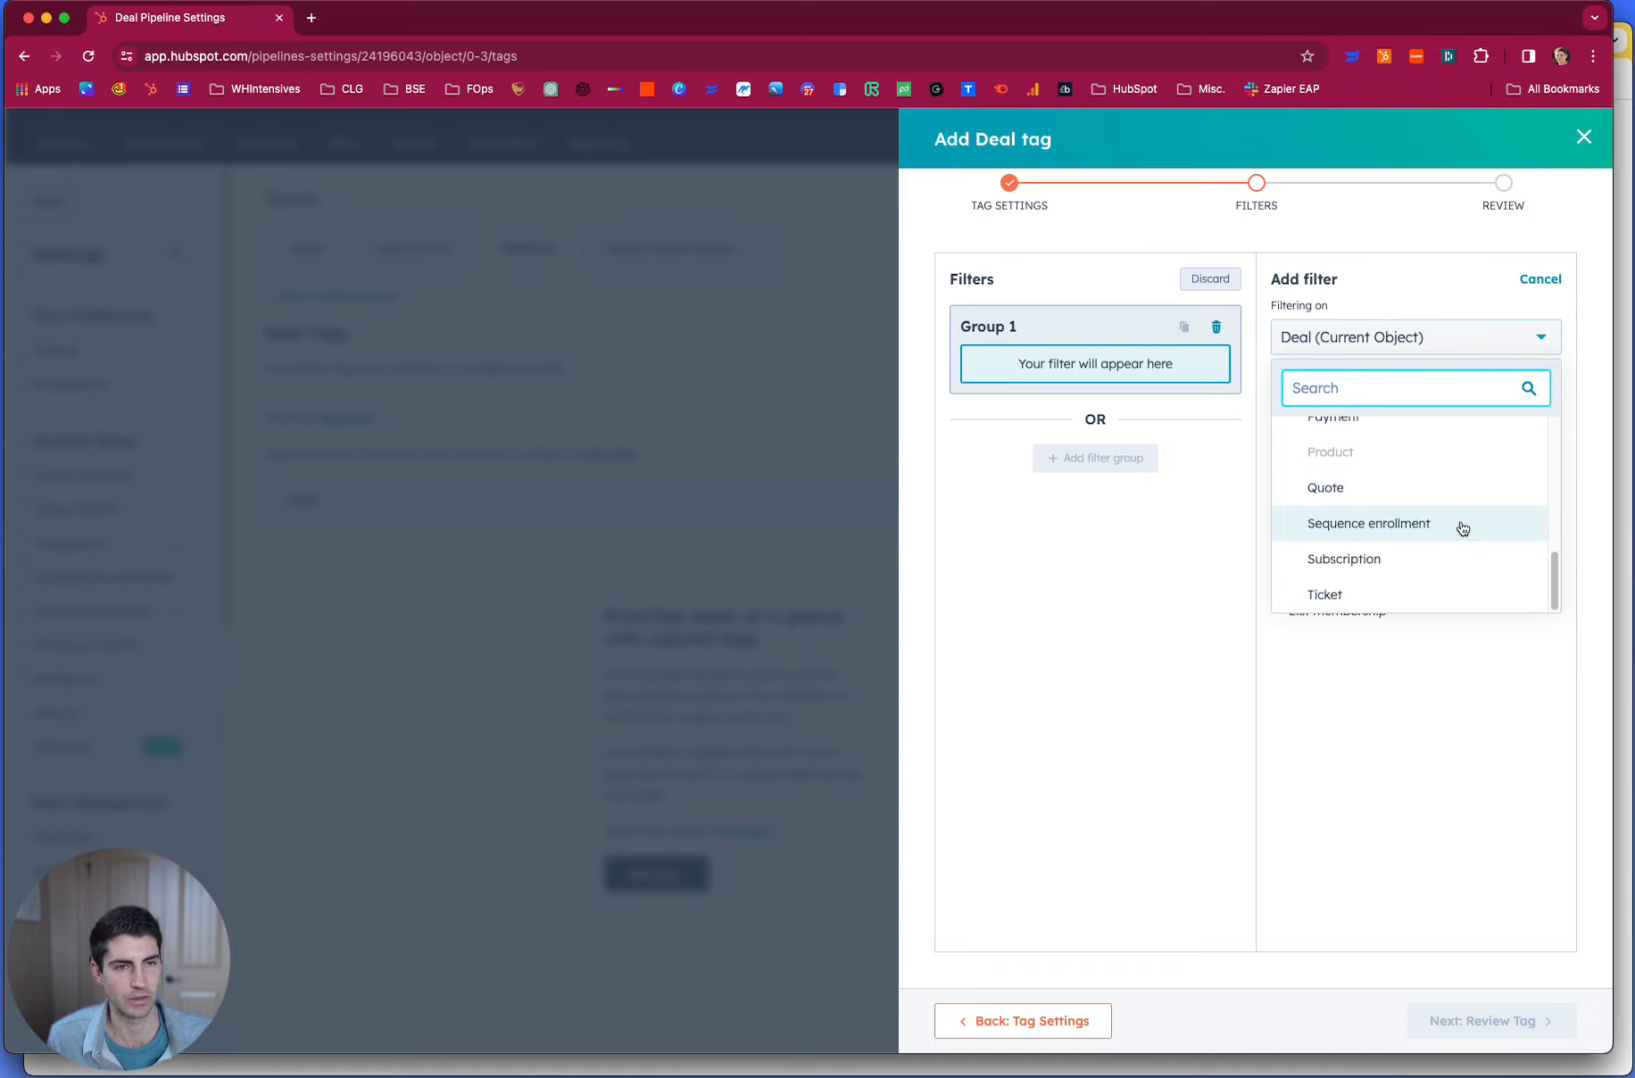
scroll(1460, 529, up, 4)
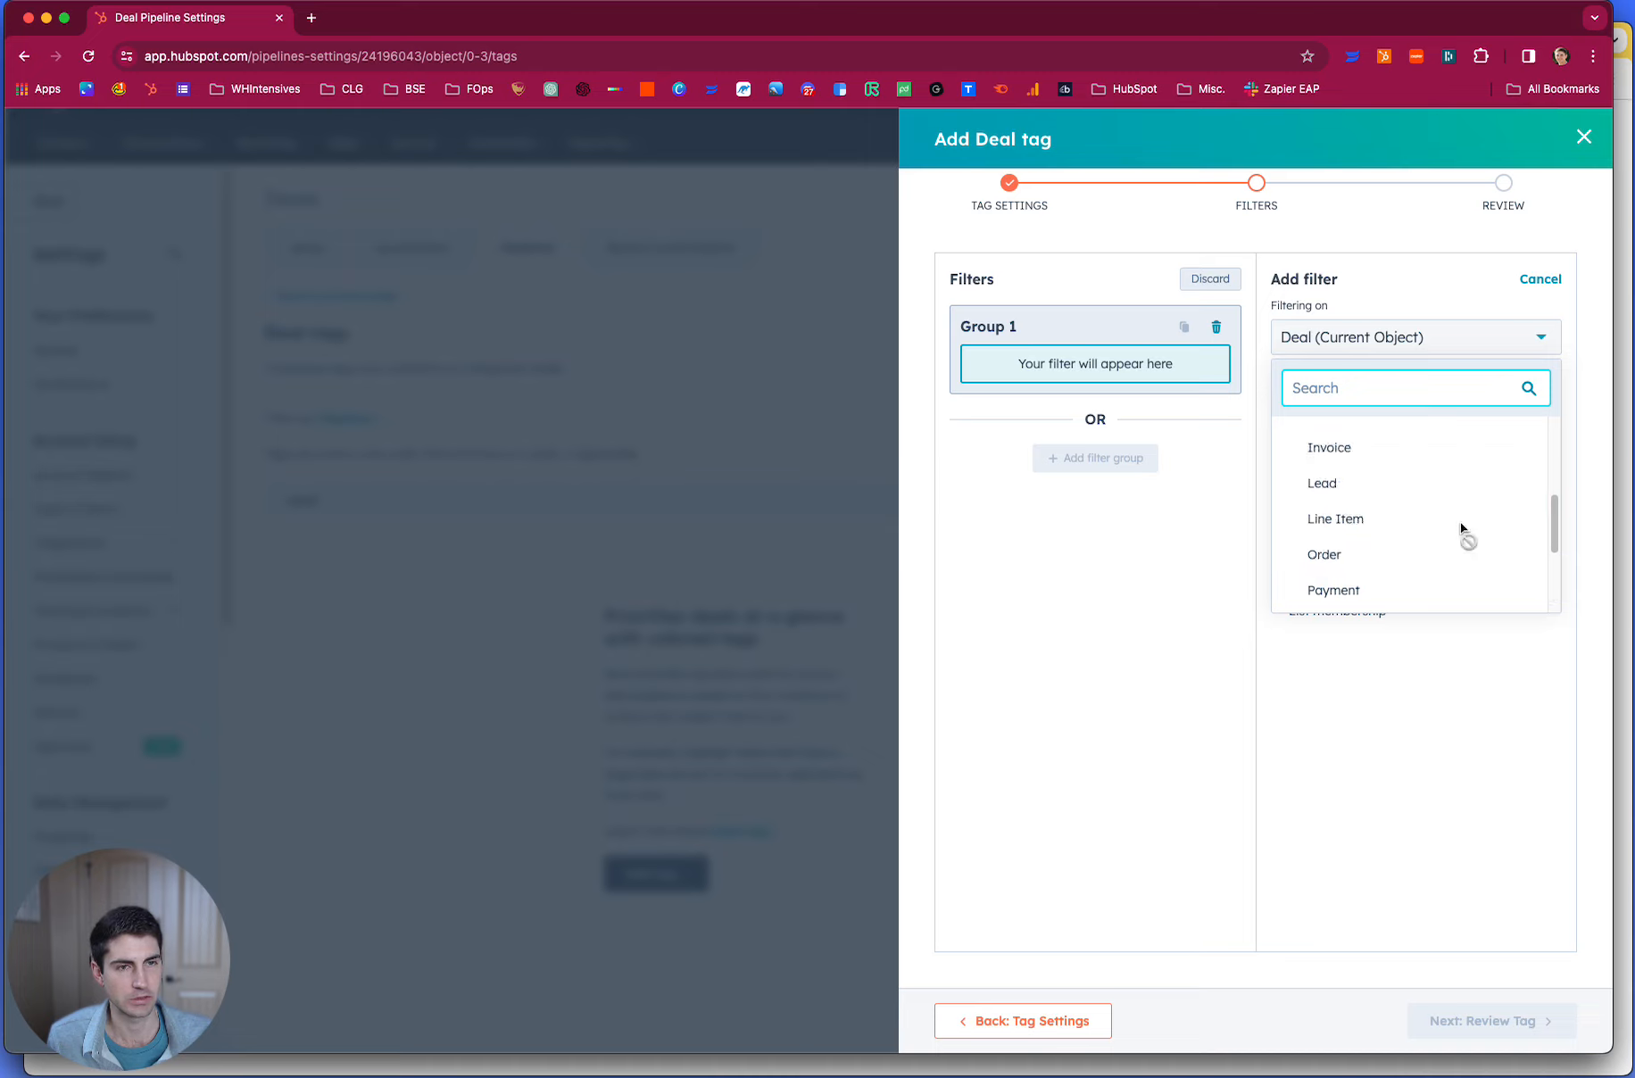
click(1400, 457)
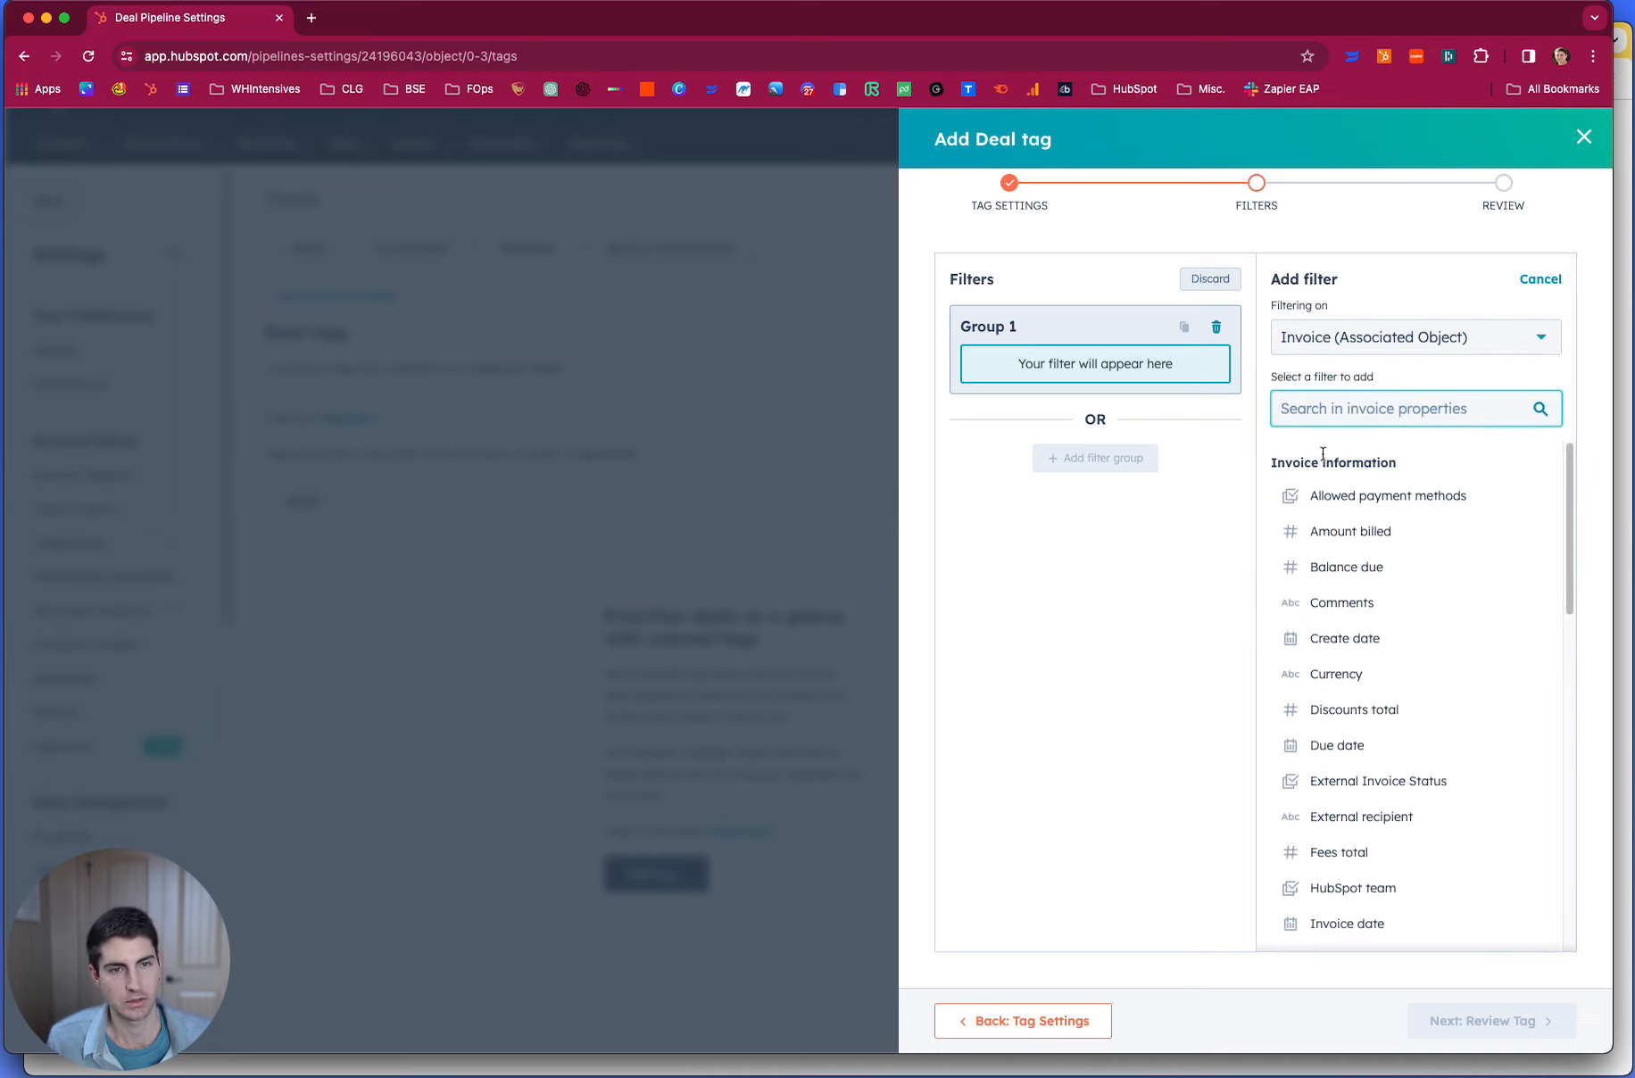
- Set the invoice filter to External Invoice Status is any of "Fully paid"
click(853, 1074)
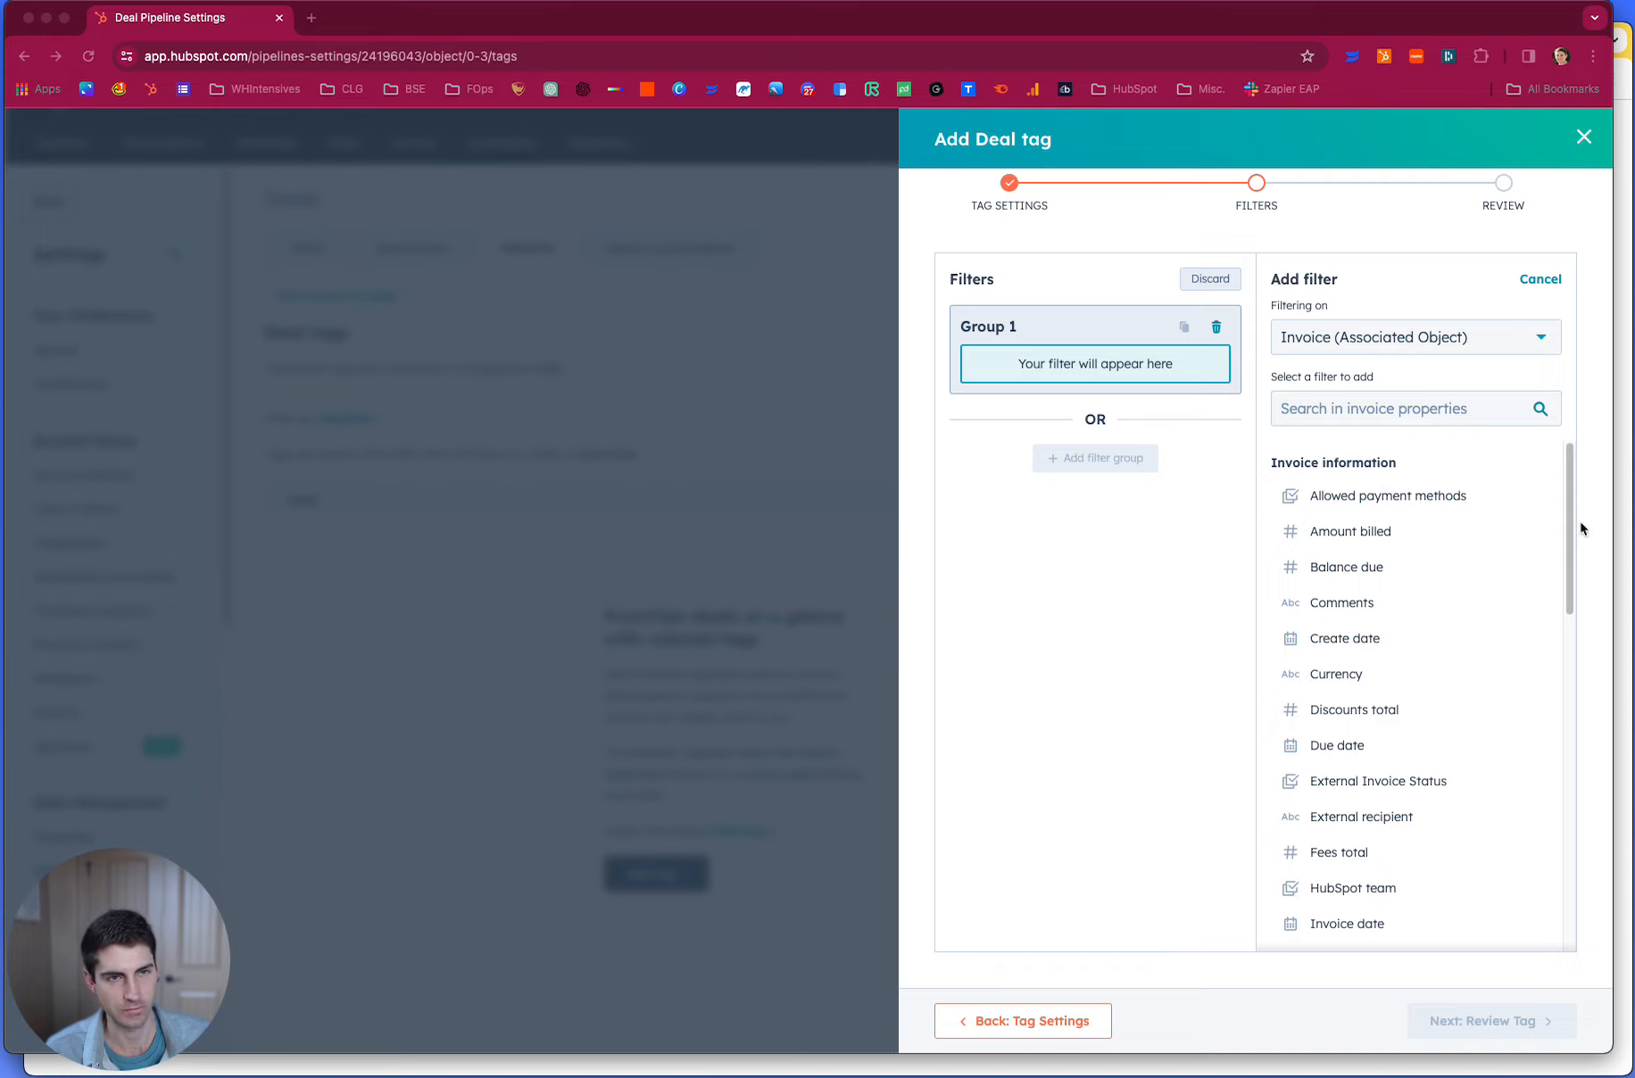
click(1359, 790)
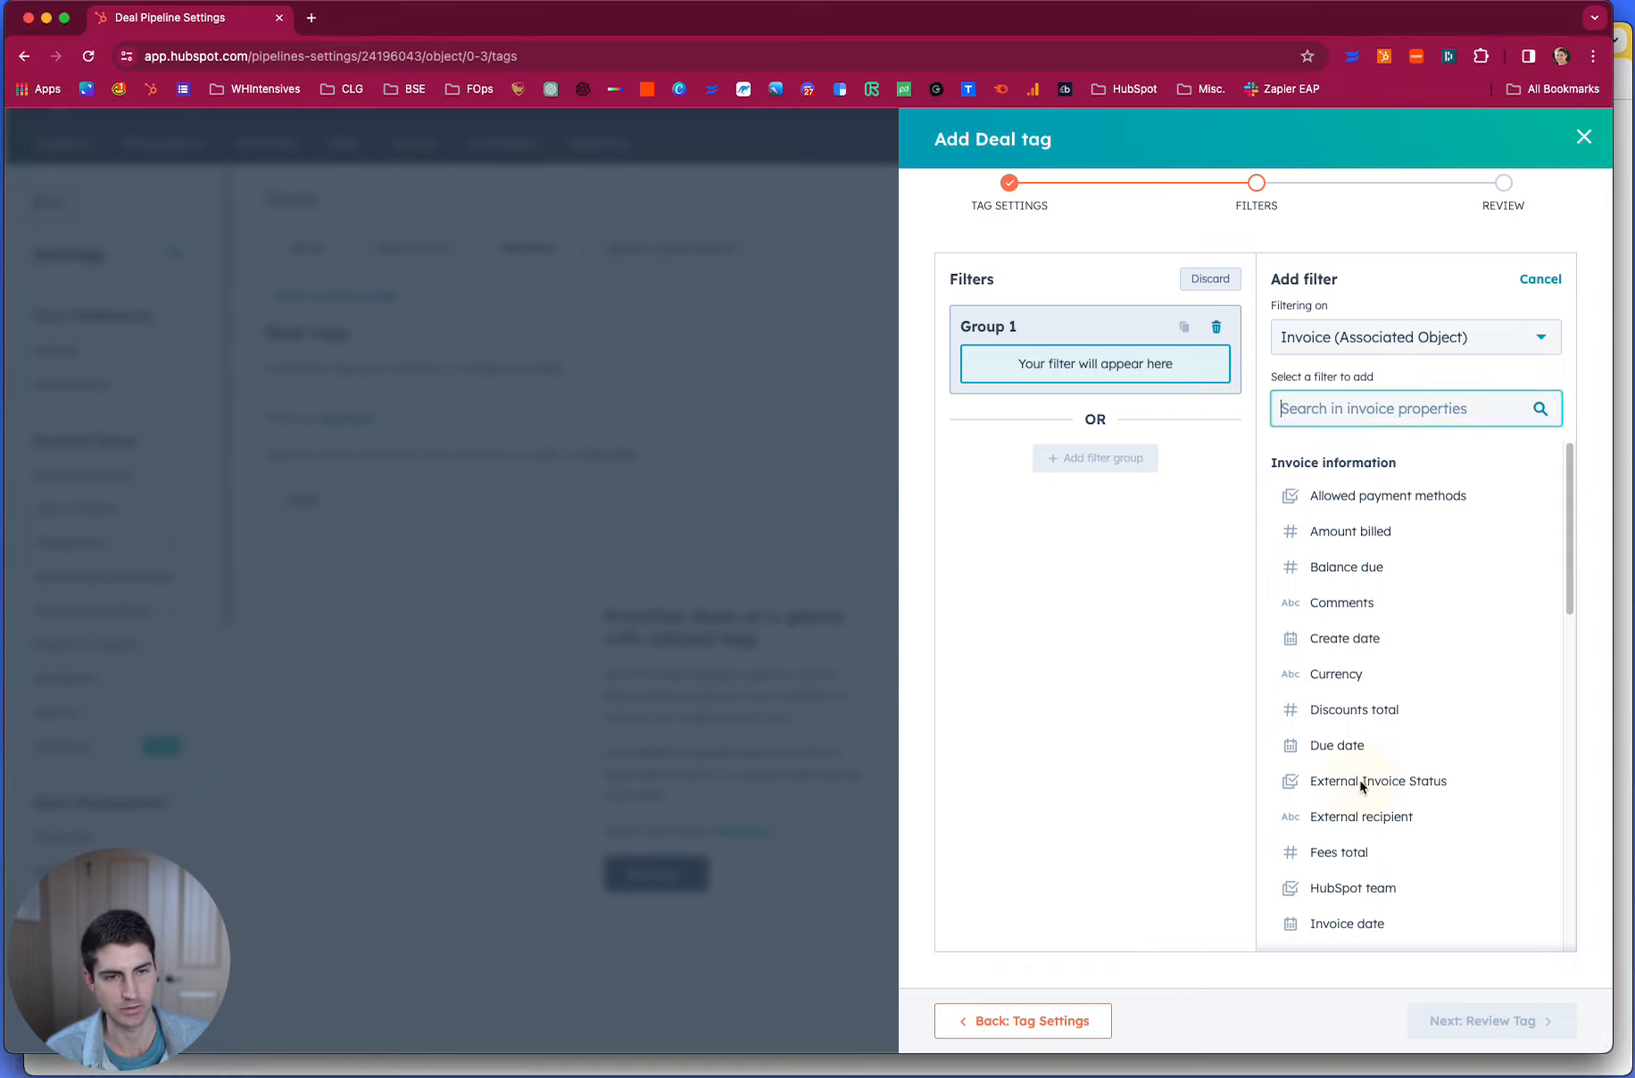
click(1356, 781)
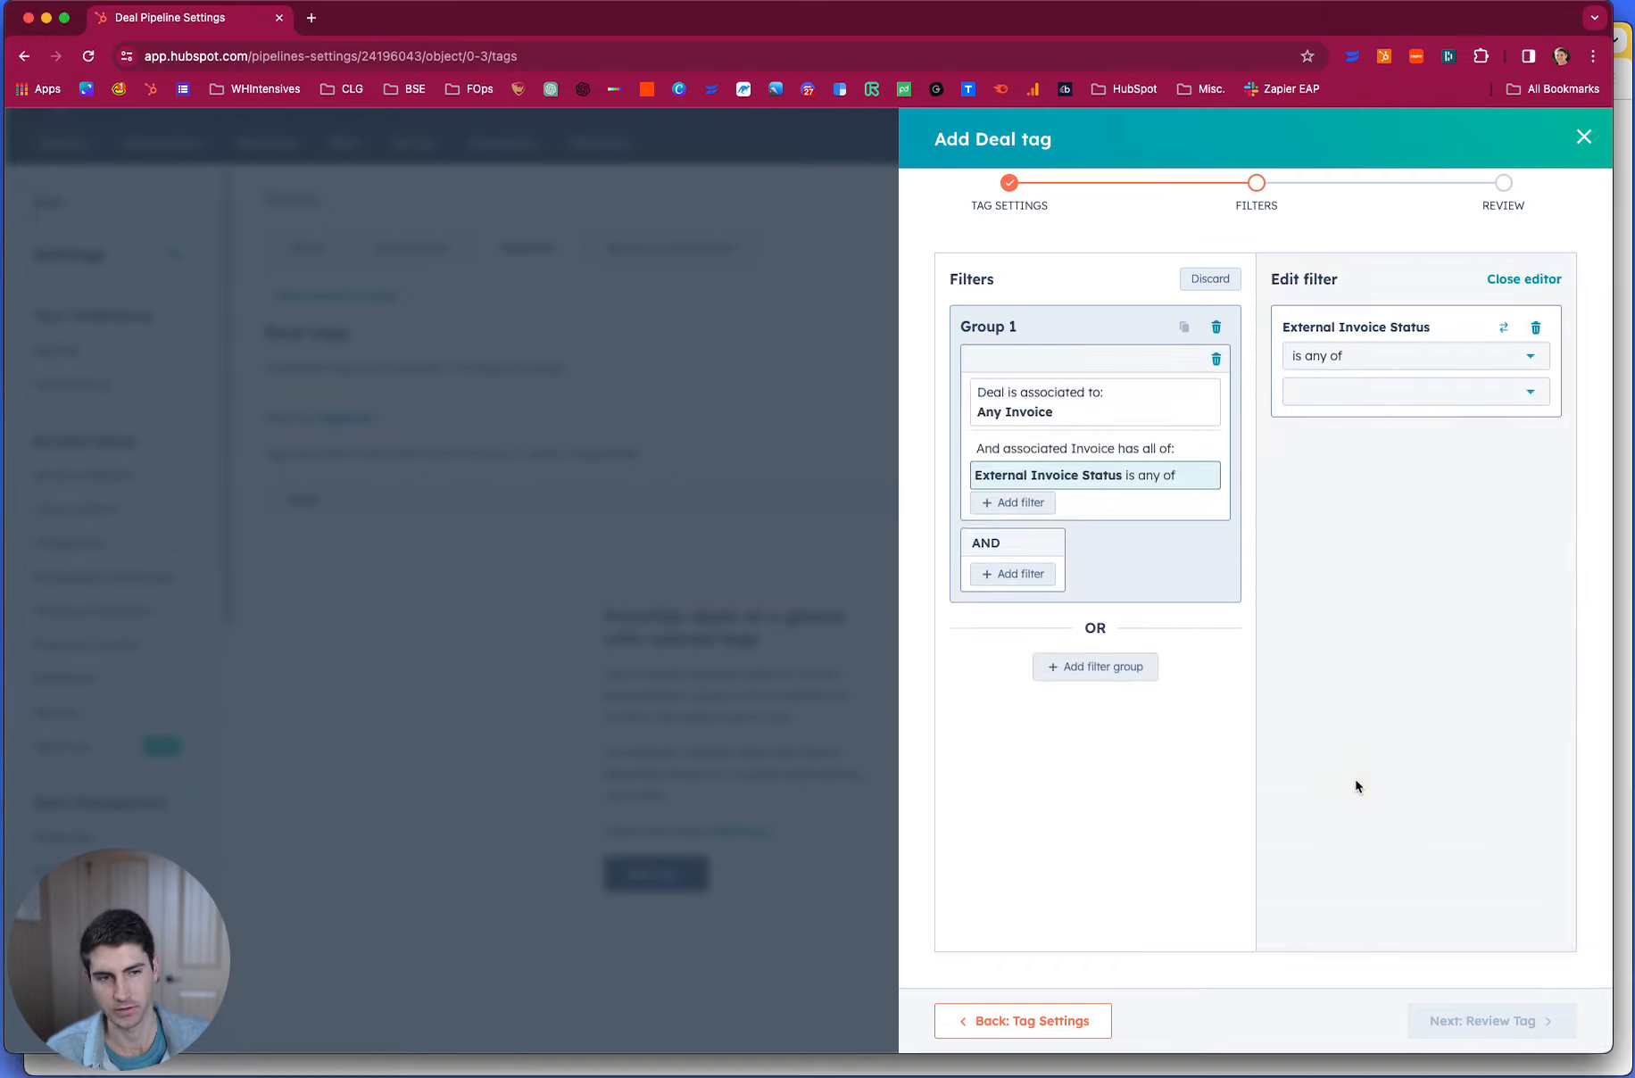
click(1327, 391)
scroll(1421, 572, down, 2)
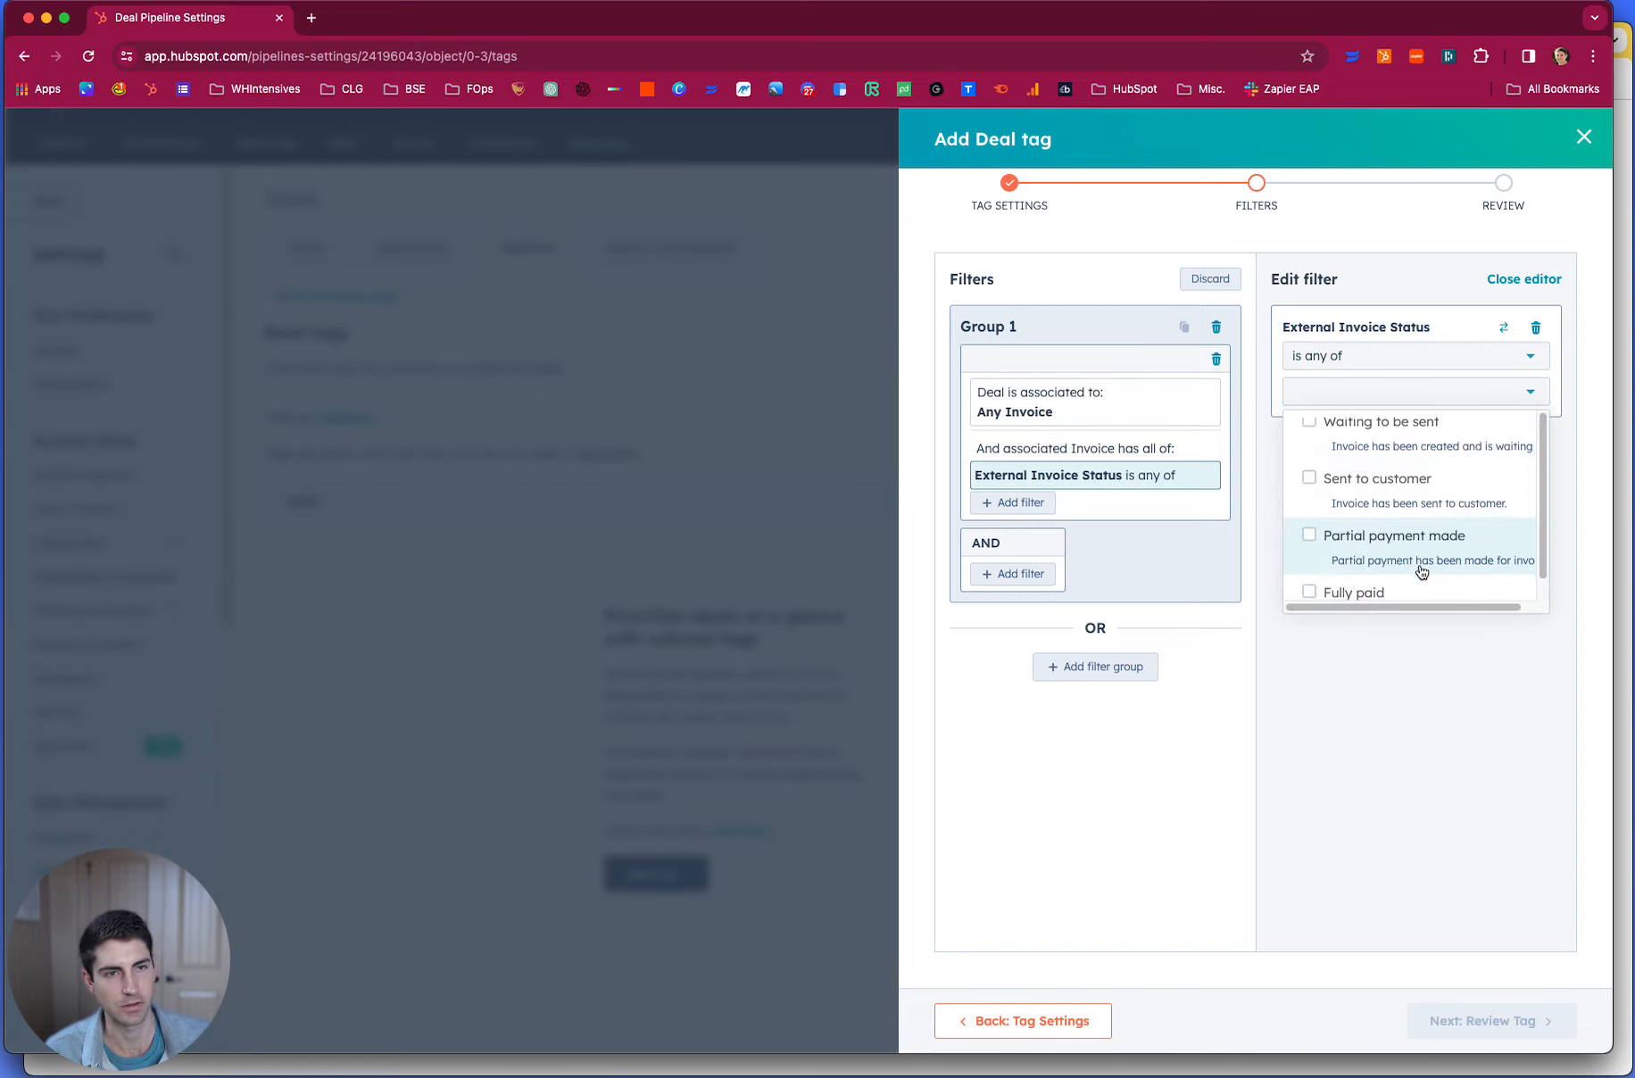
click(1374, 544)
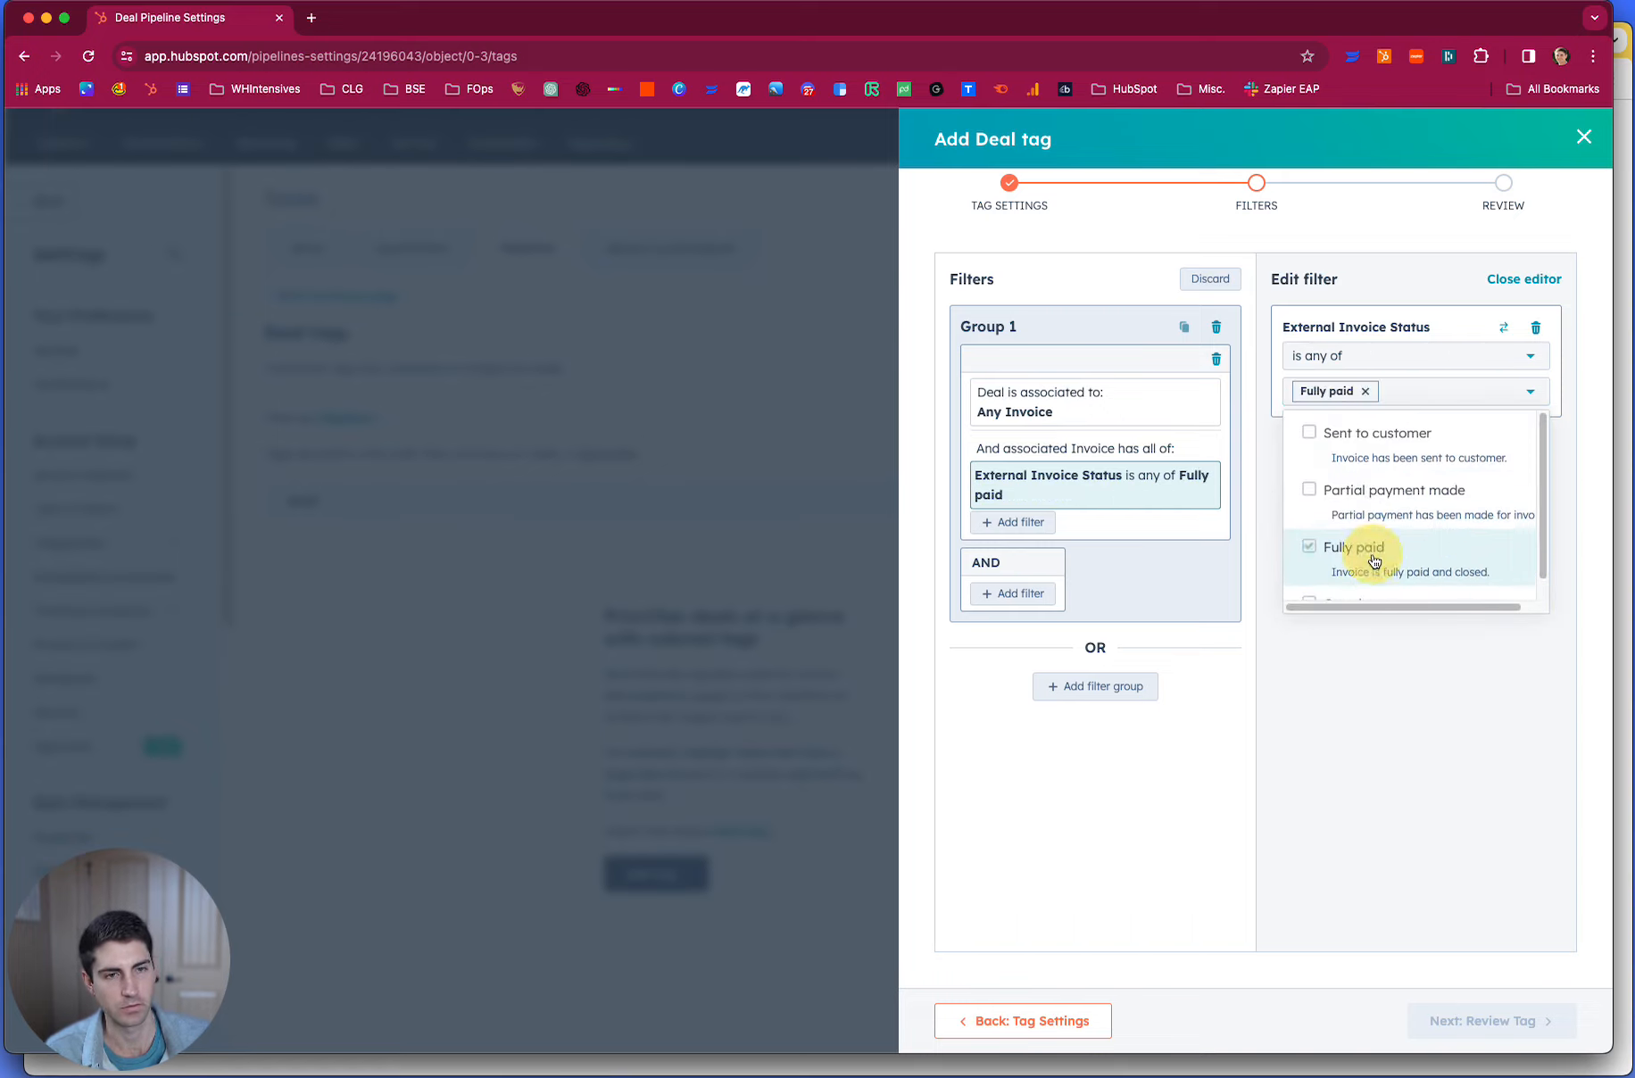
click(1380, 795)
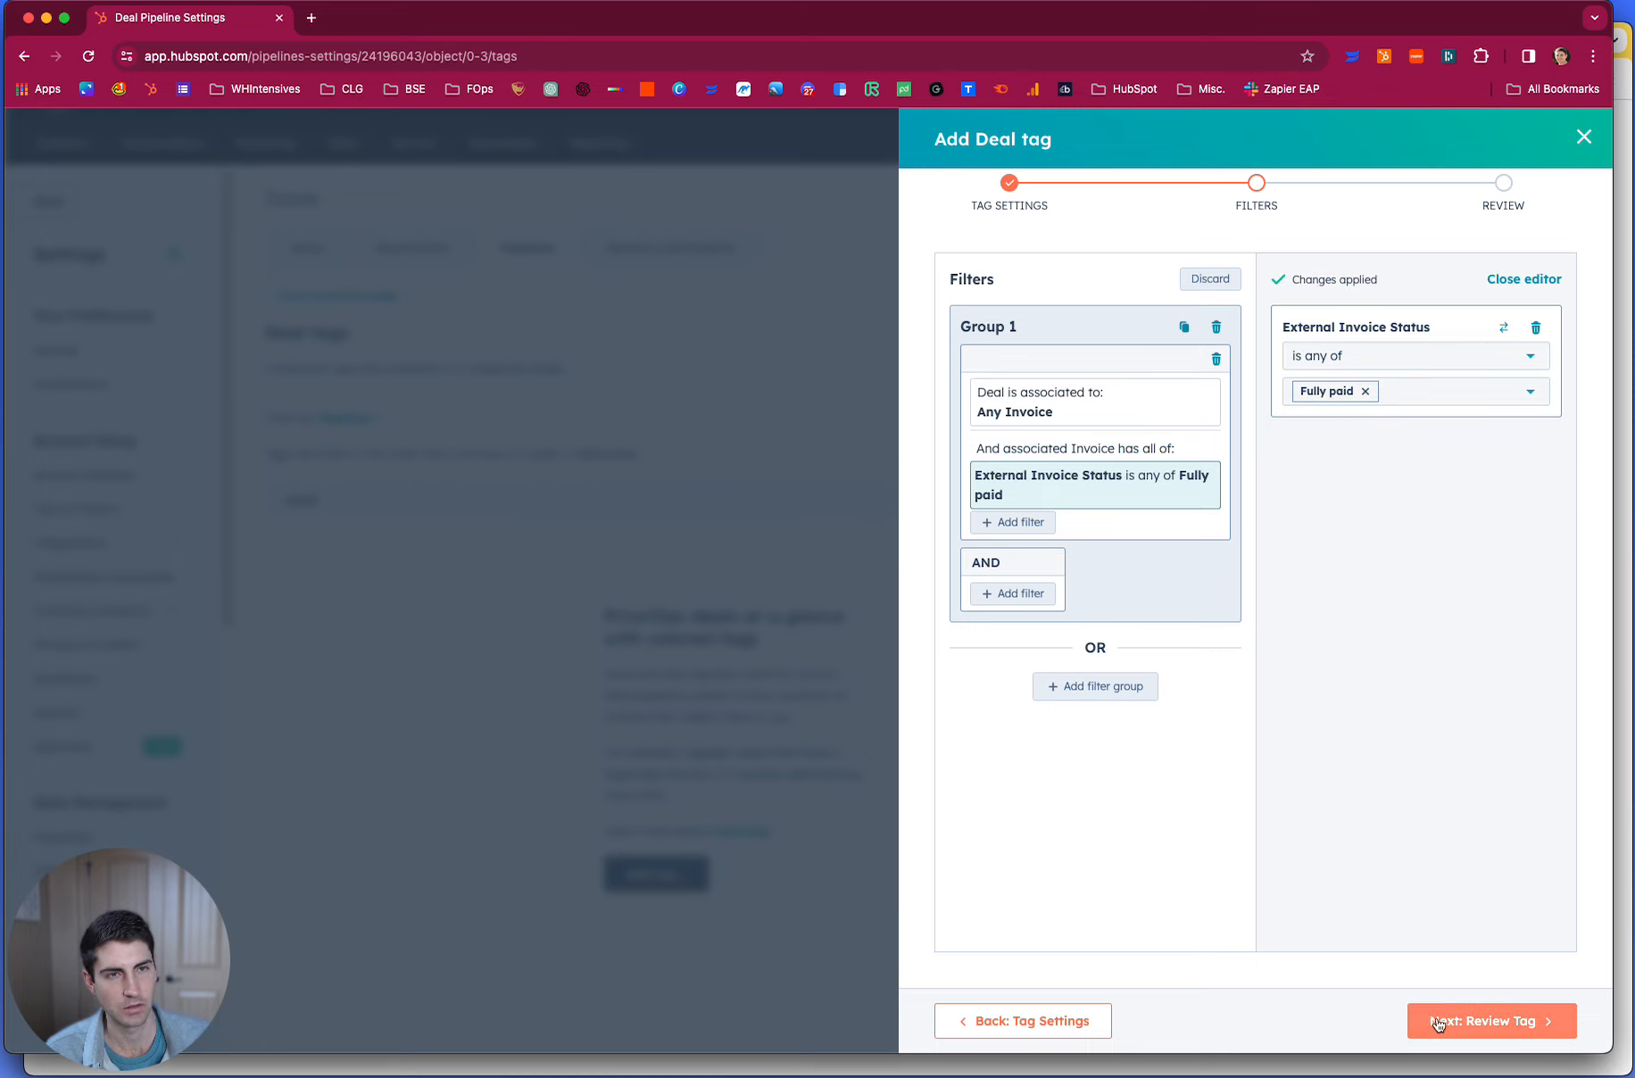
- Review the Invoice Paid tag's settings and filter, and save the tag
click(1424, 1016)
scroll(1286, 687, down, 3)
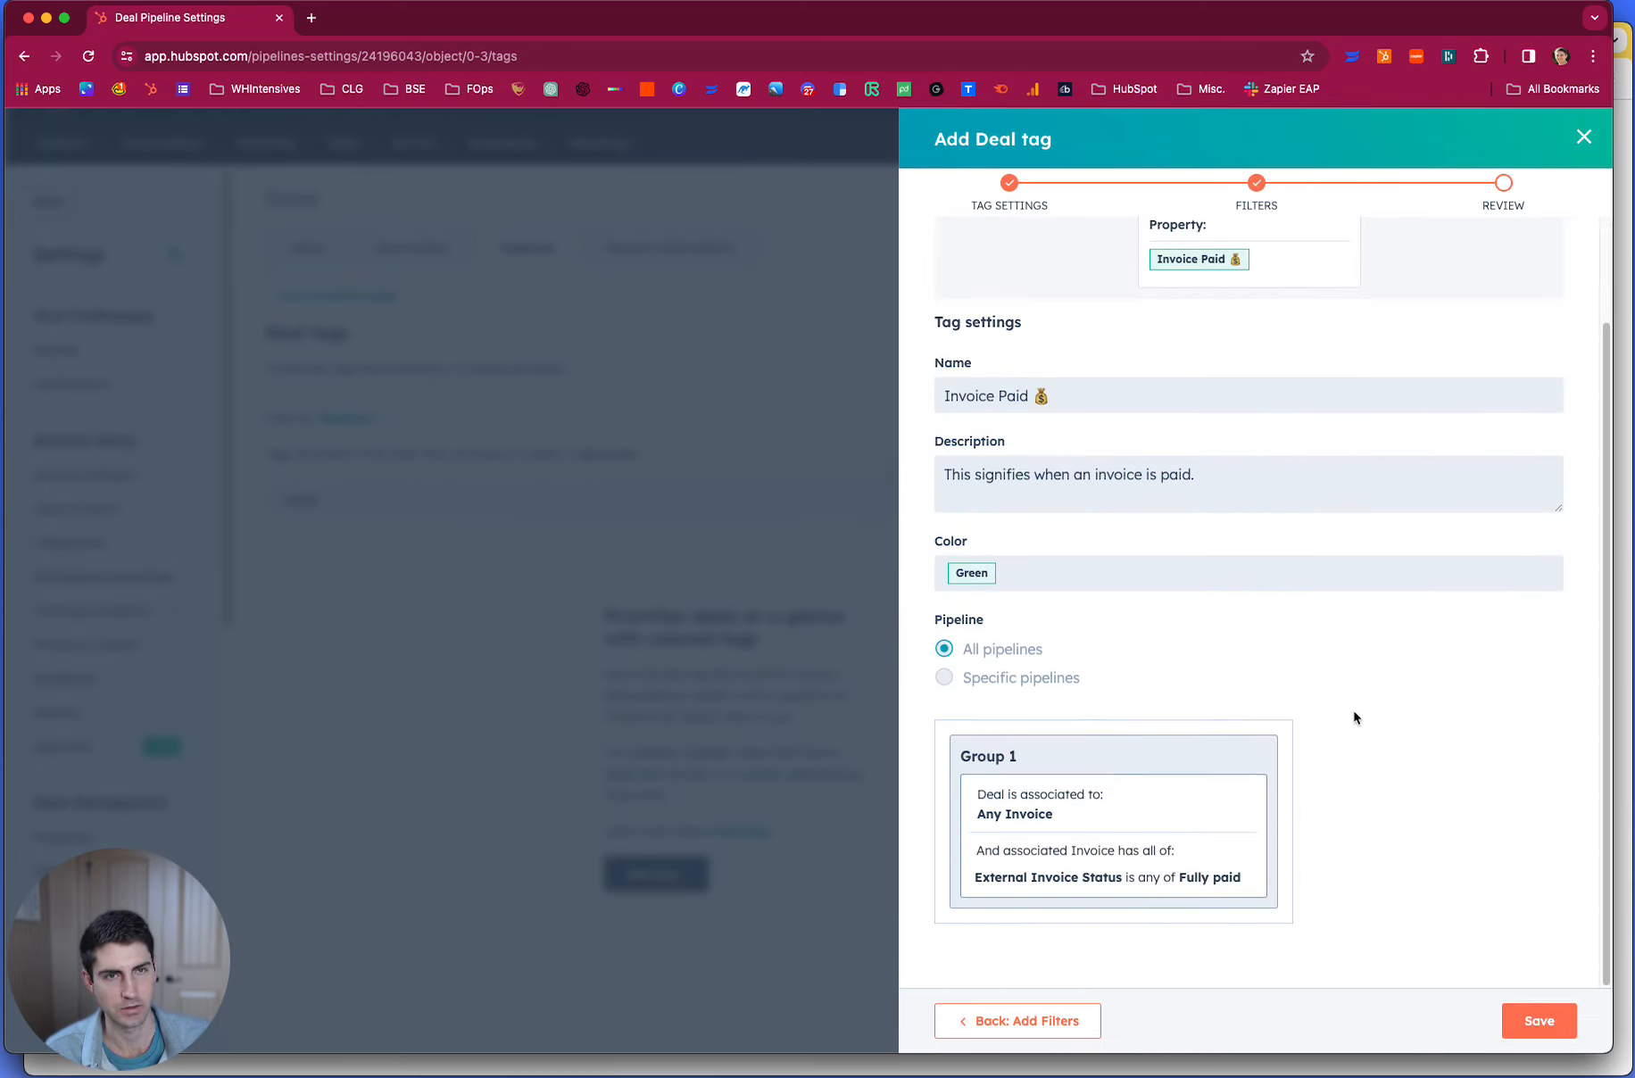
click(1517, 1021)
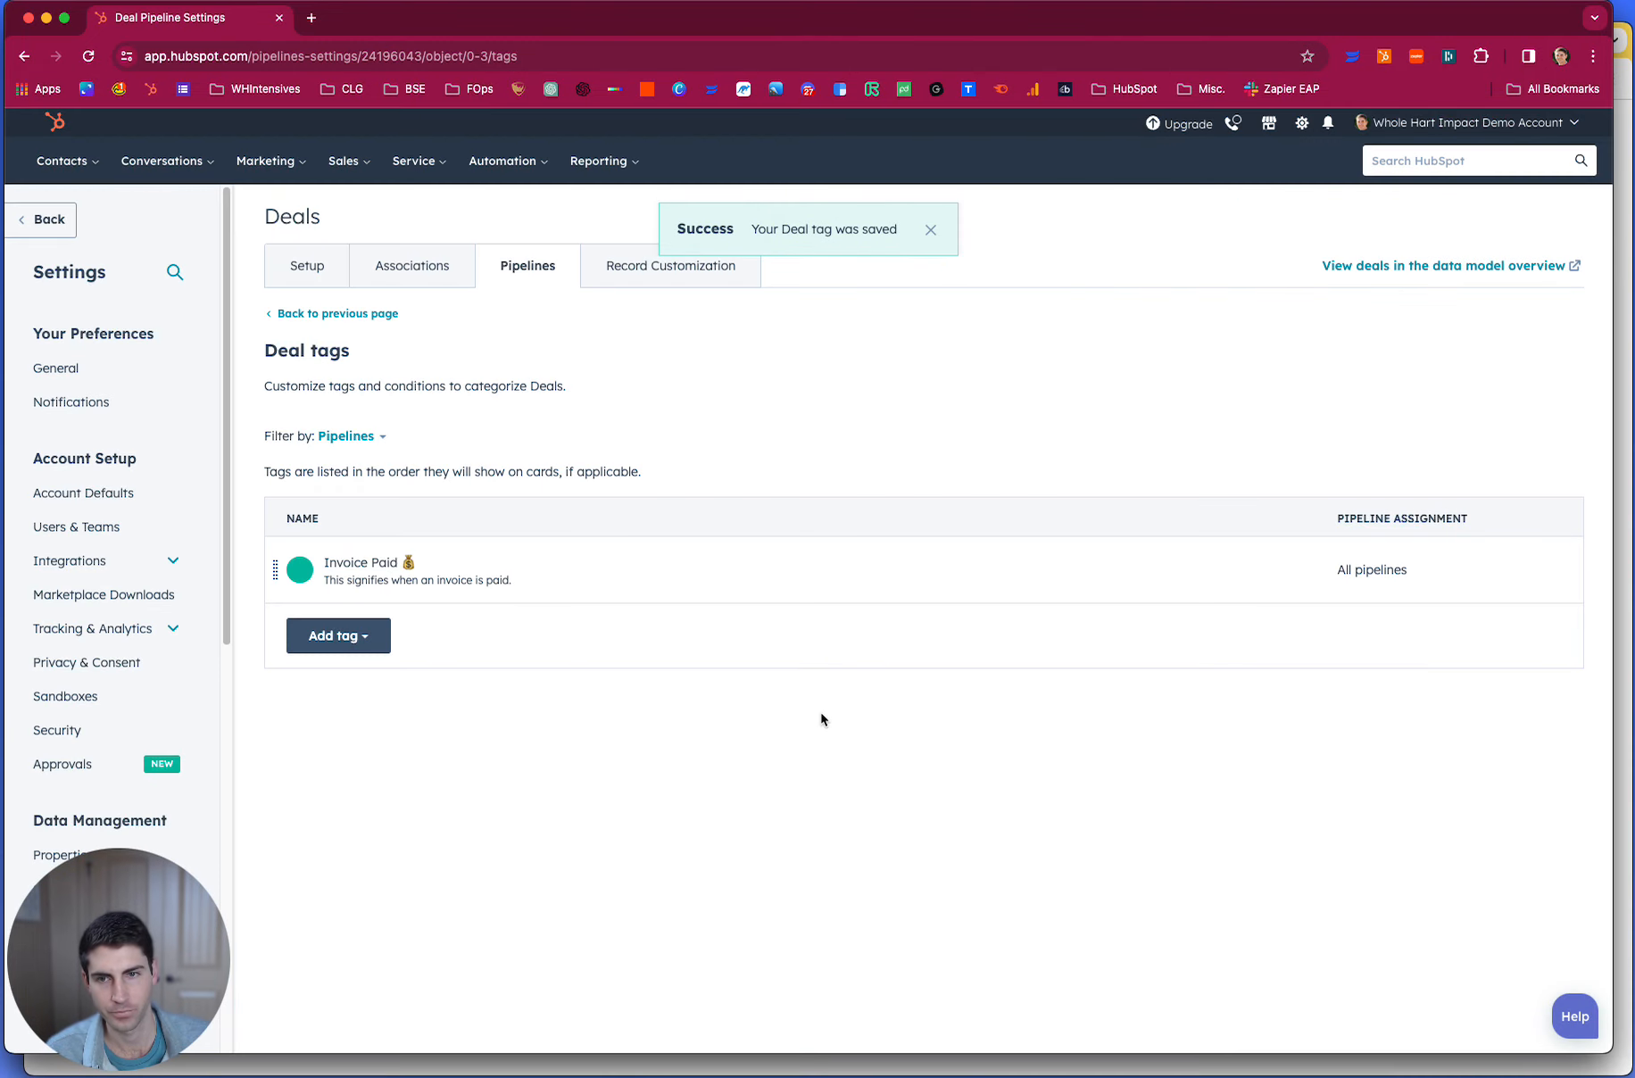
- Create another deal tag from scratch and name it "Agreement Signed" with a memo emoji
click(333, 649)
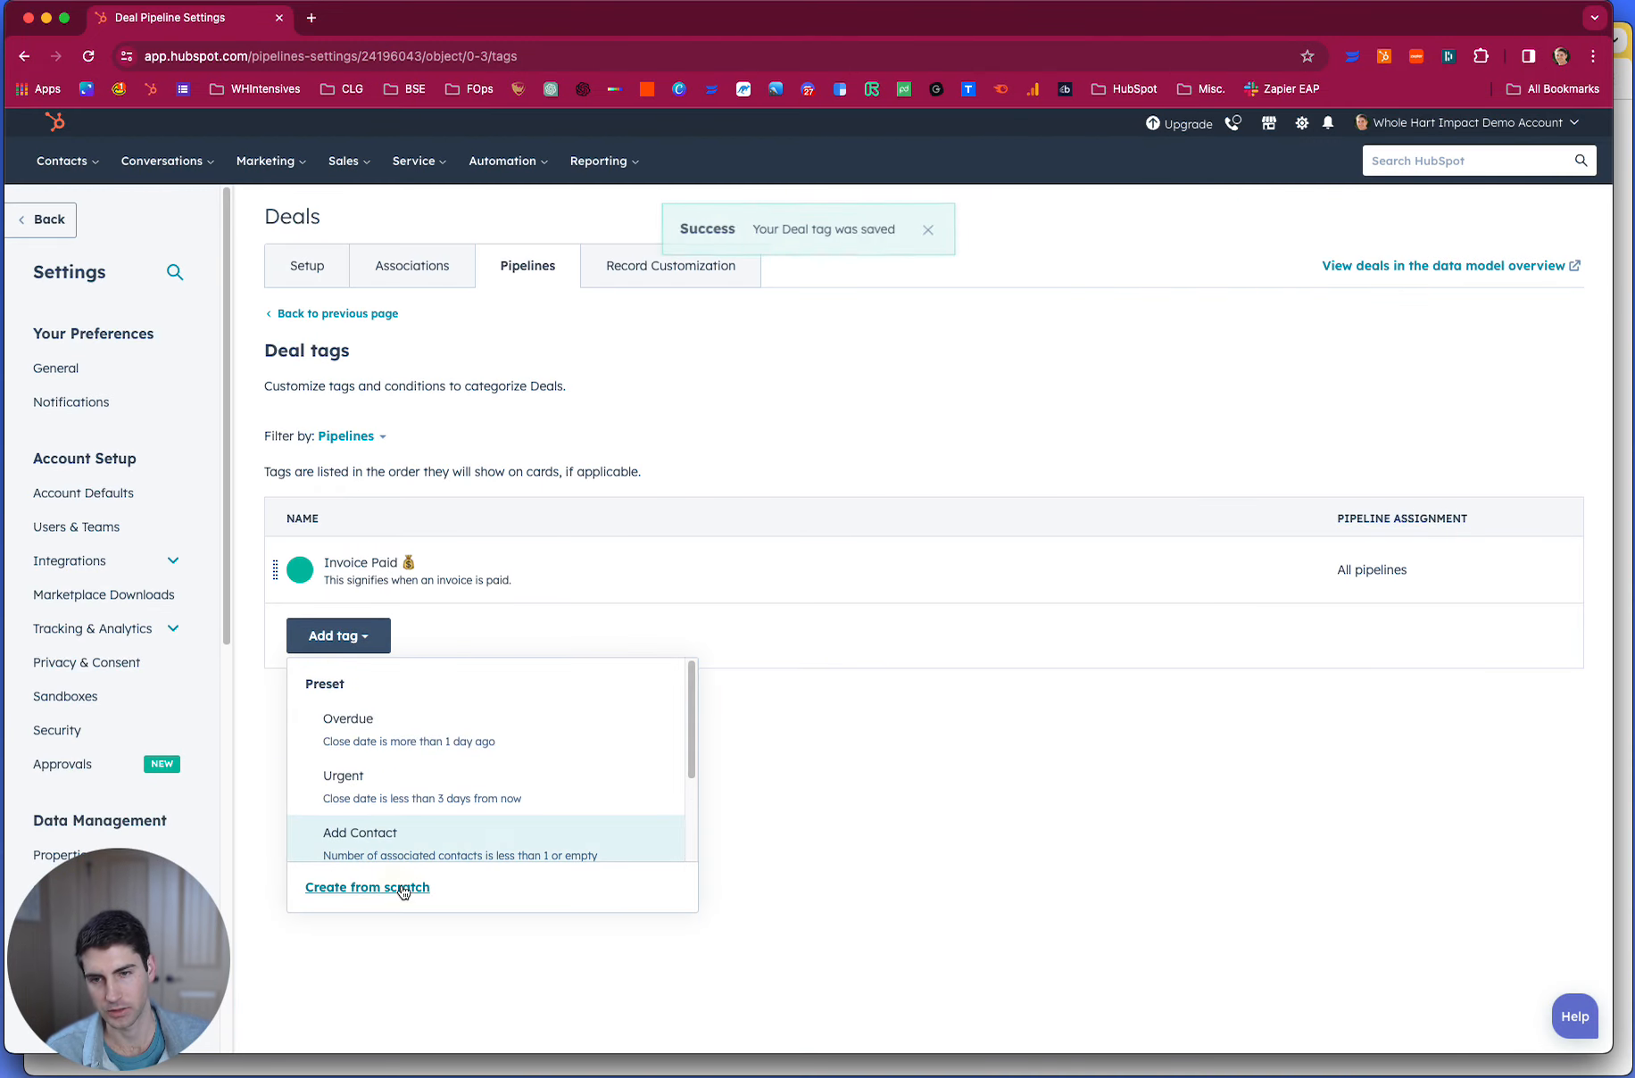
click(403, 887)
click(970, 329)
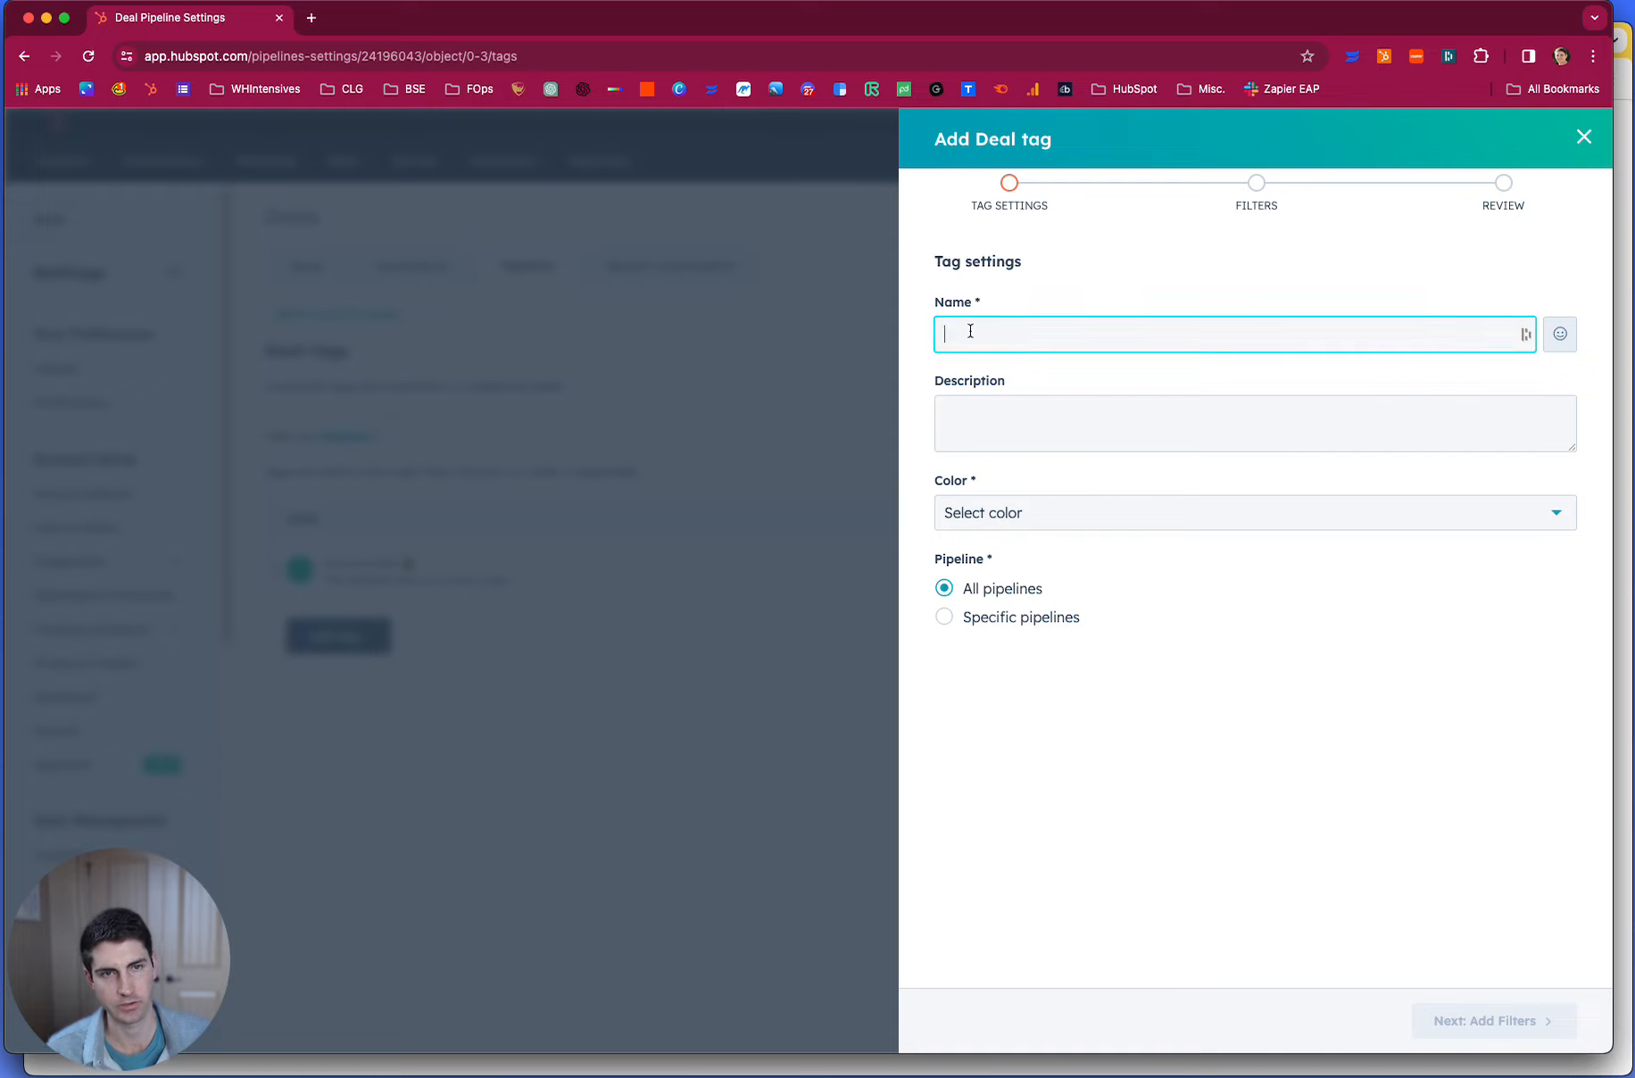
text(A)
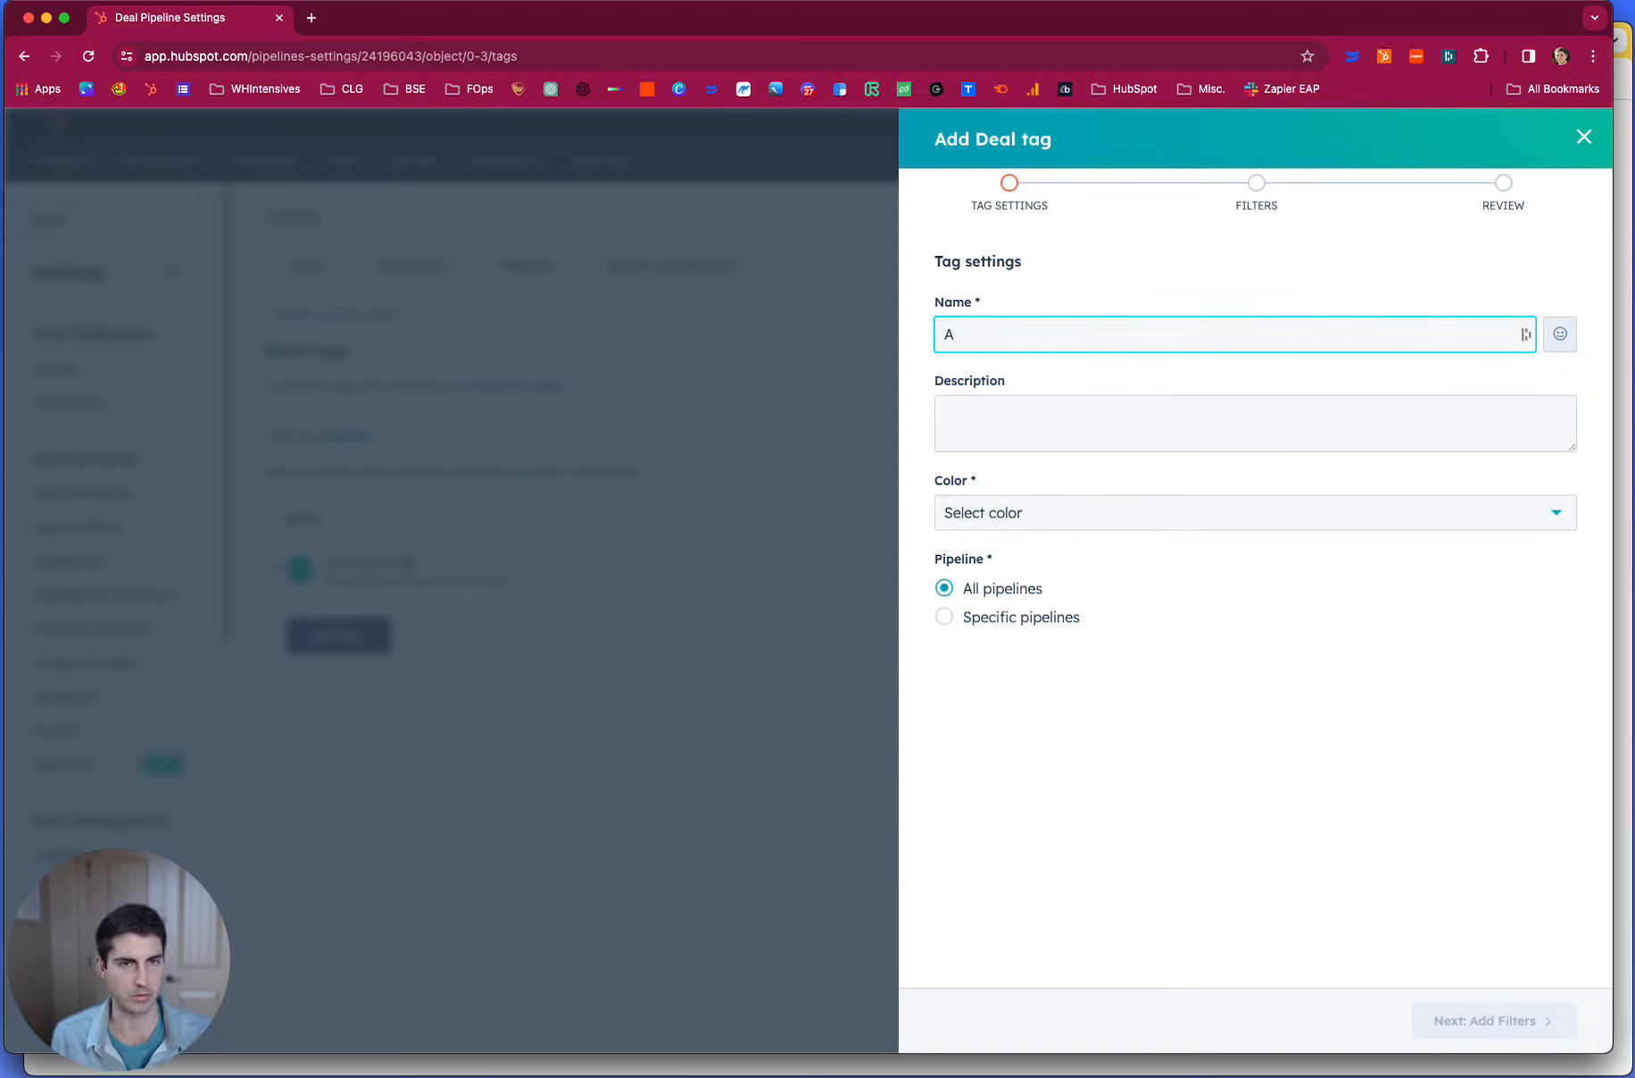
text(greement Singed)
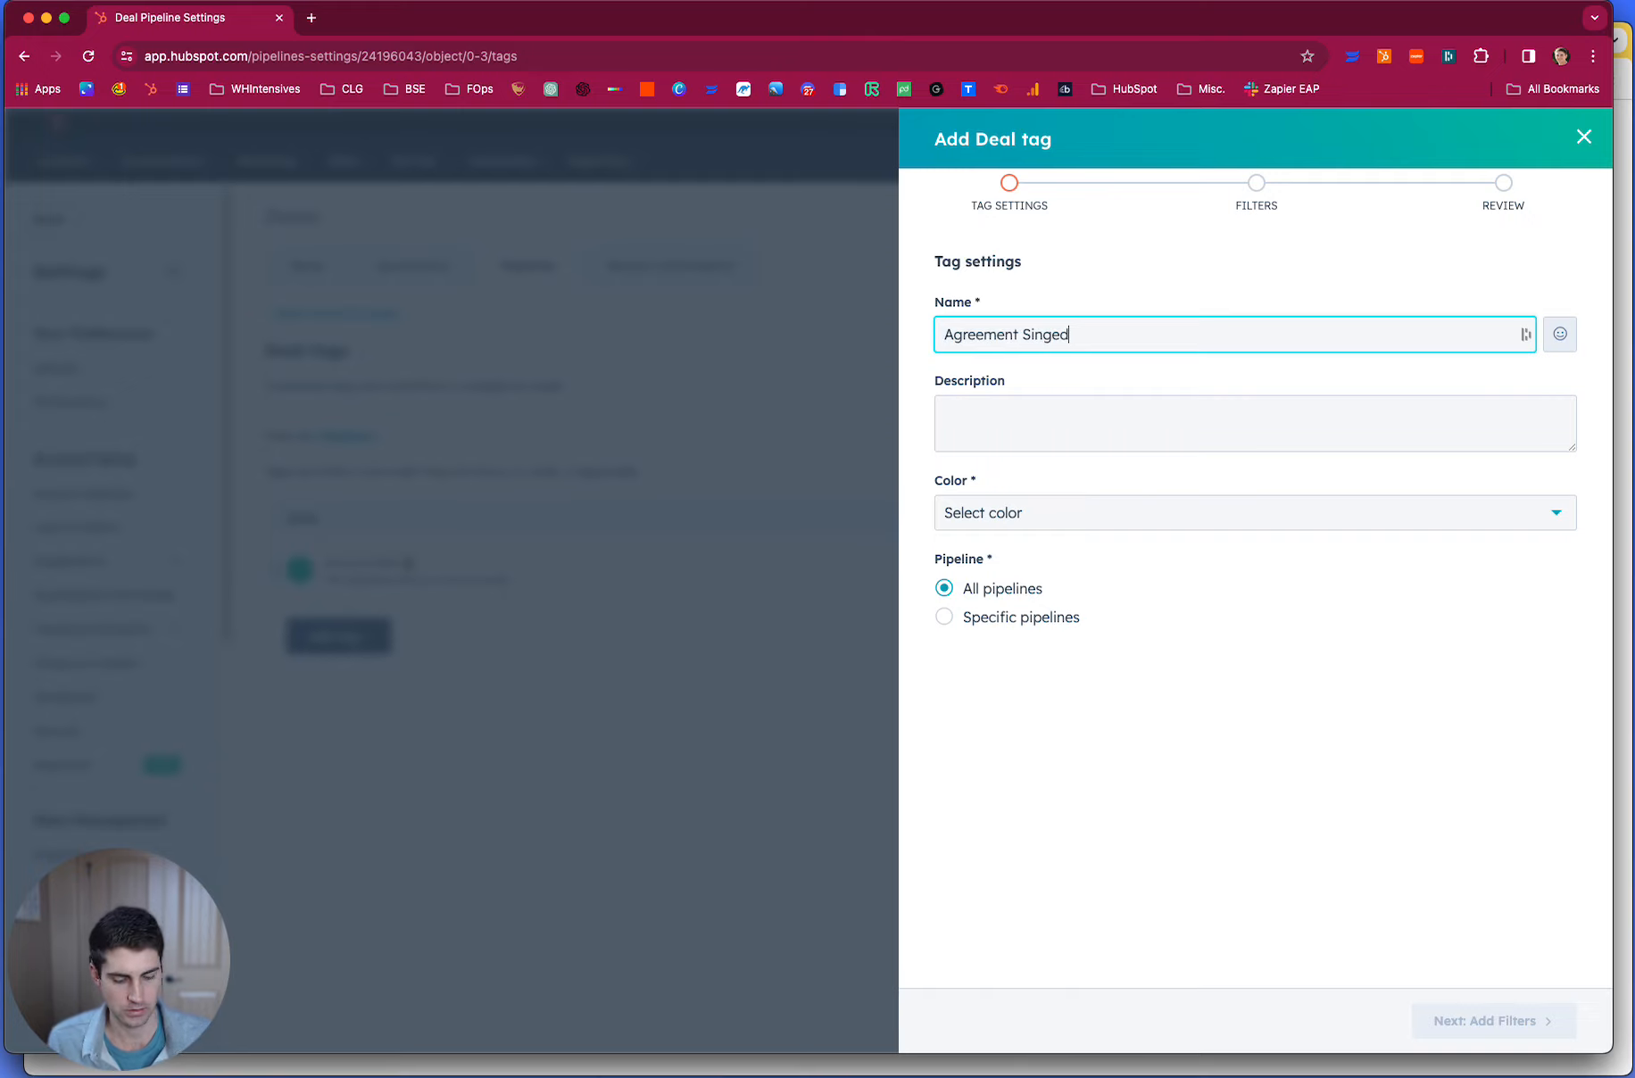
text(gne)
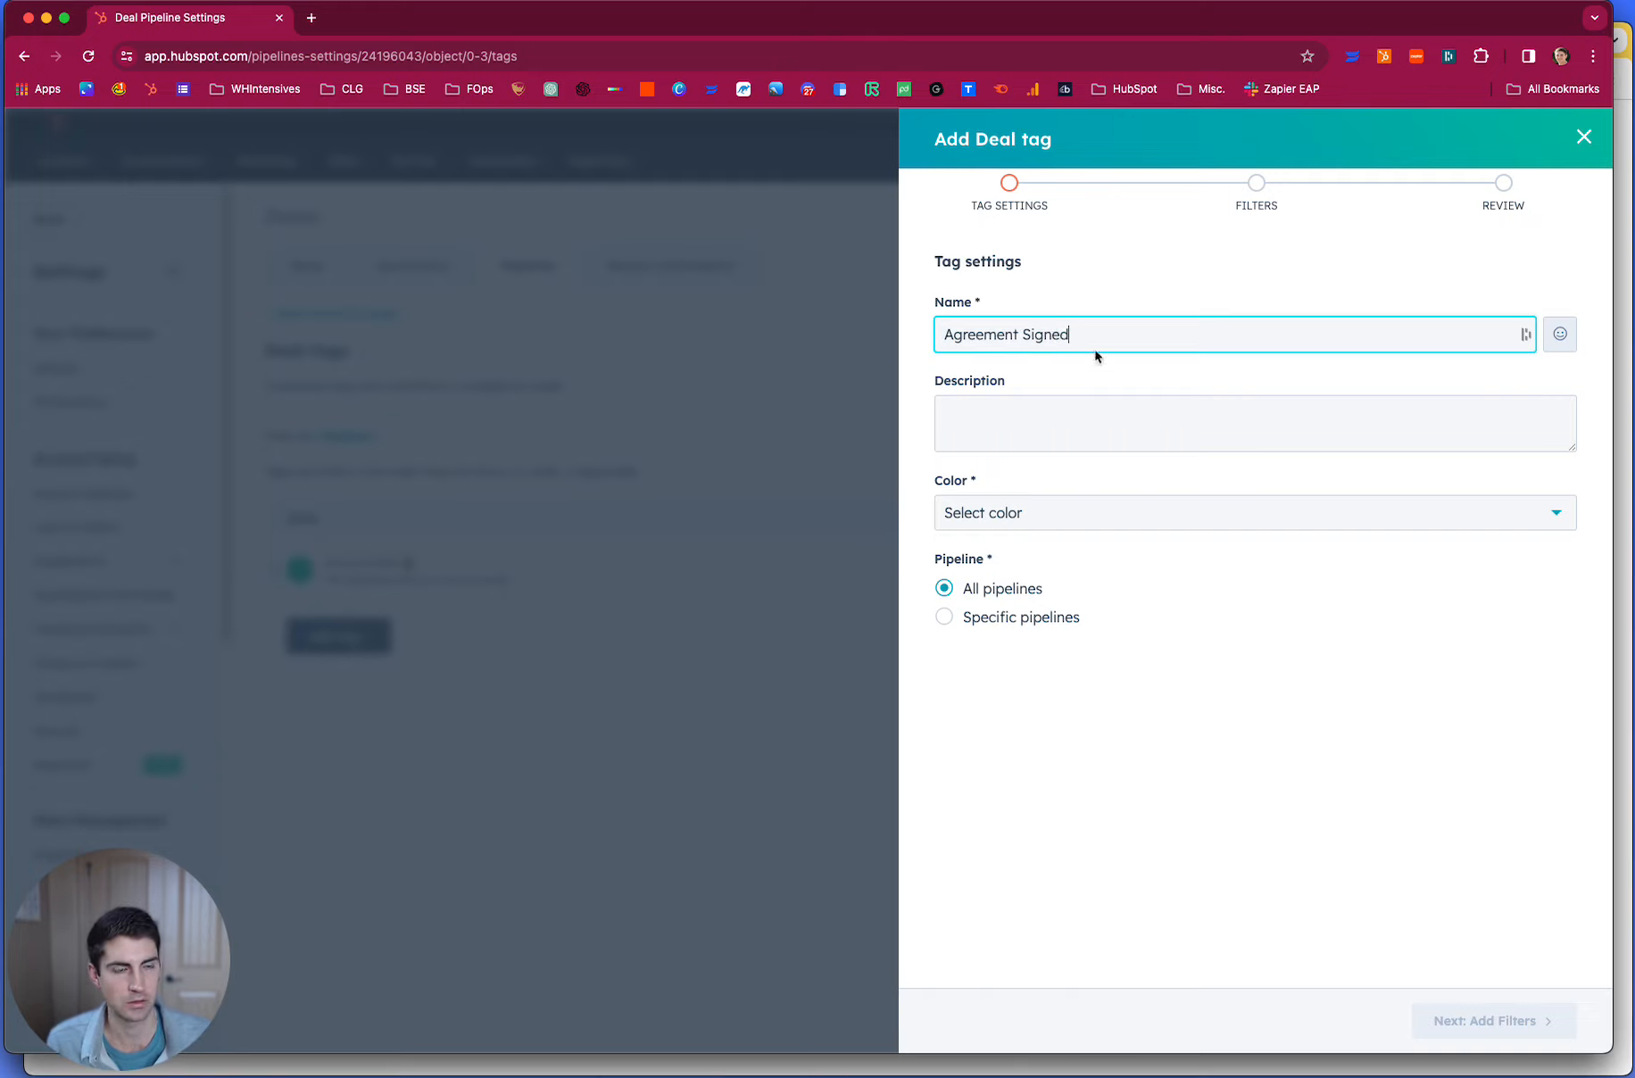
click(1559, 334)
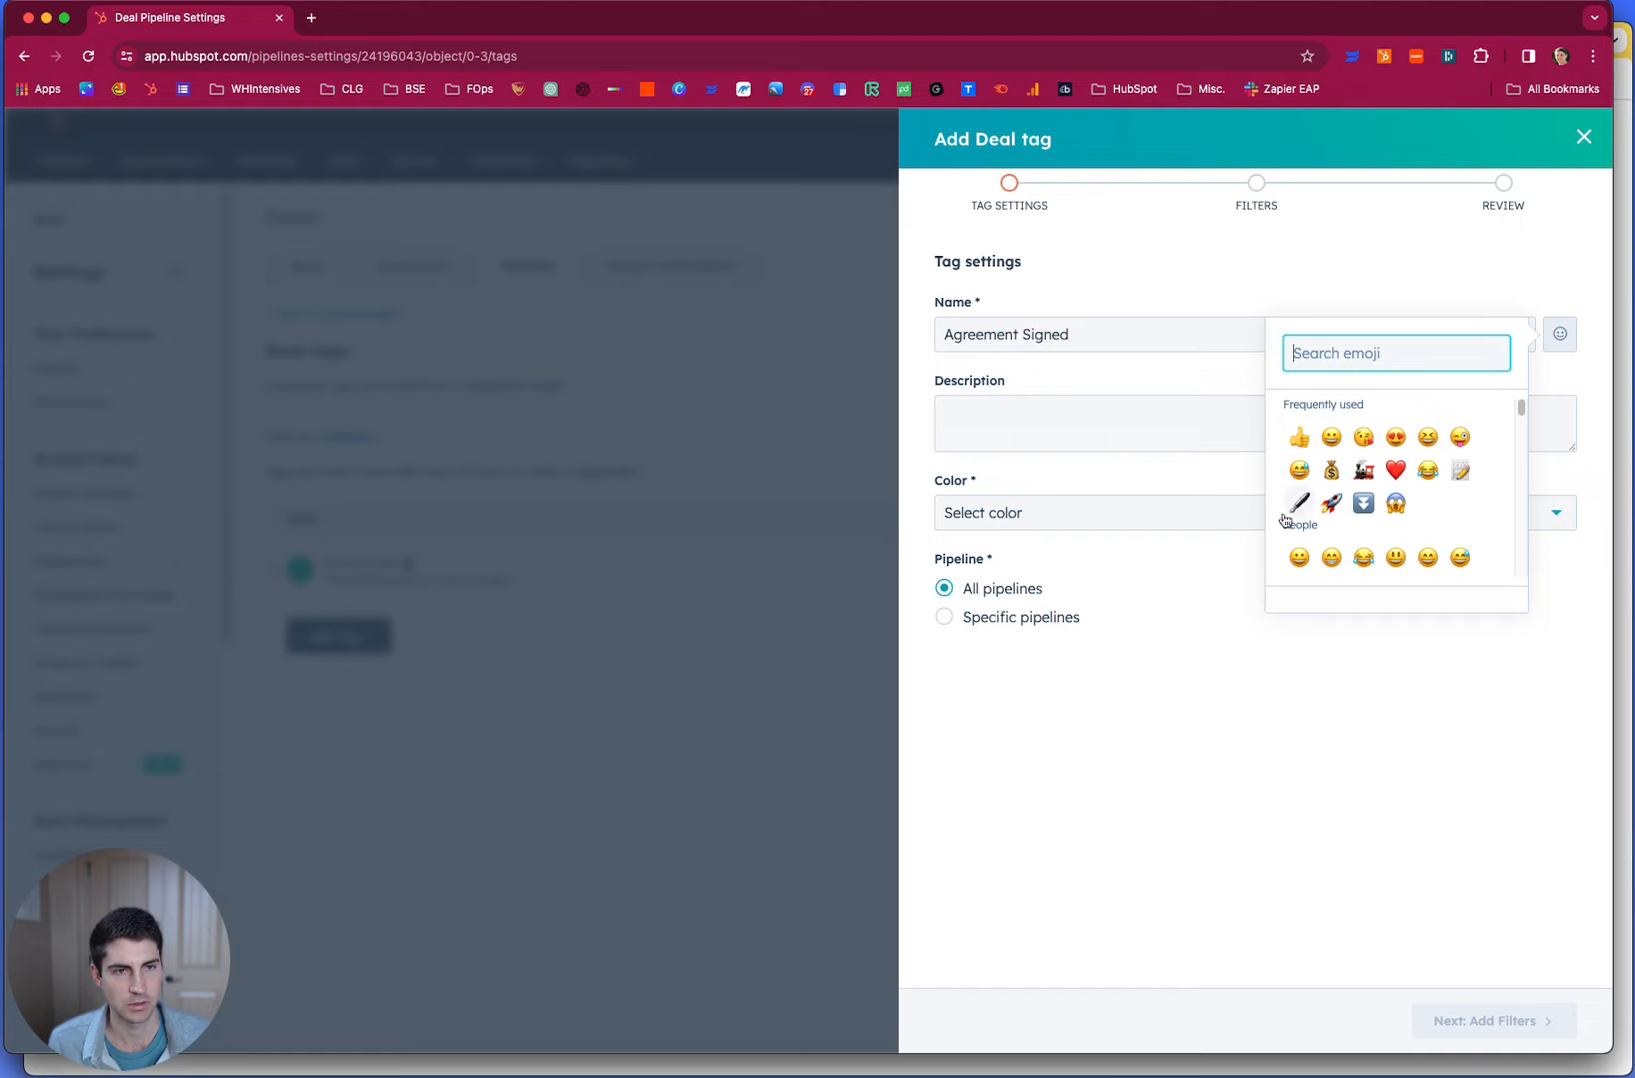
click(1462, 471)
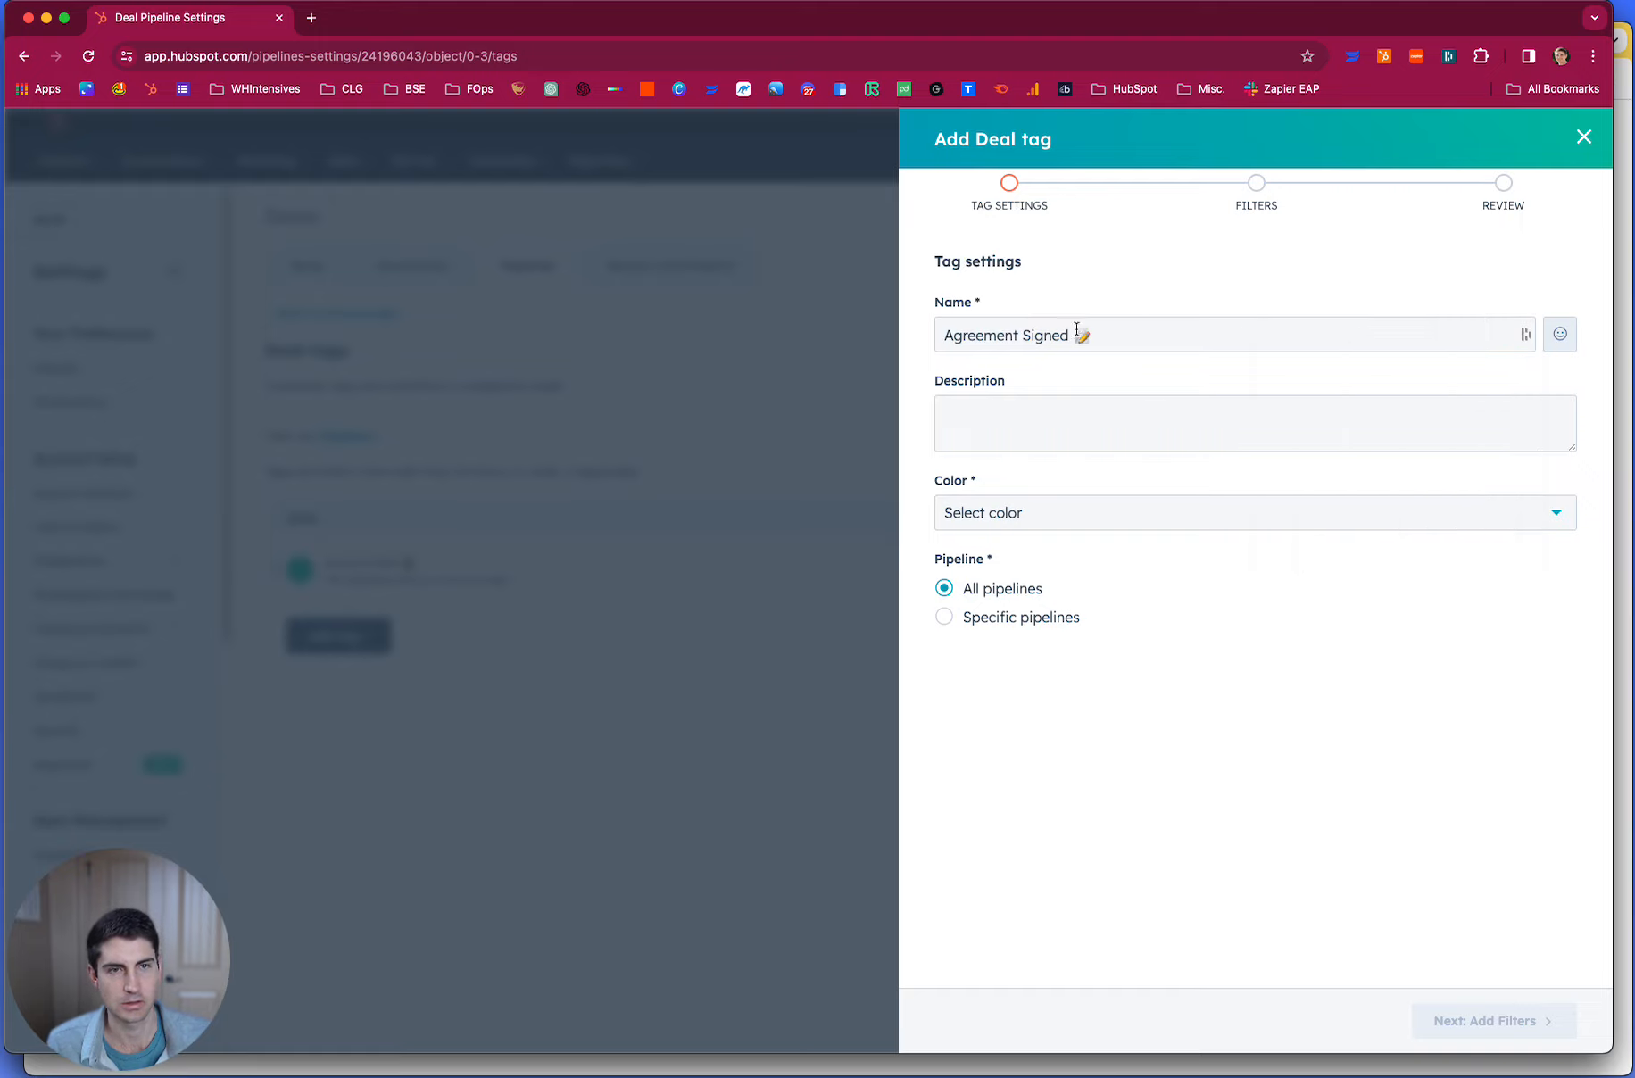
- Describe the tag as "This indicates an agreement has been fully signed." and set its color to Red
click(1004, 413)
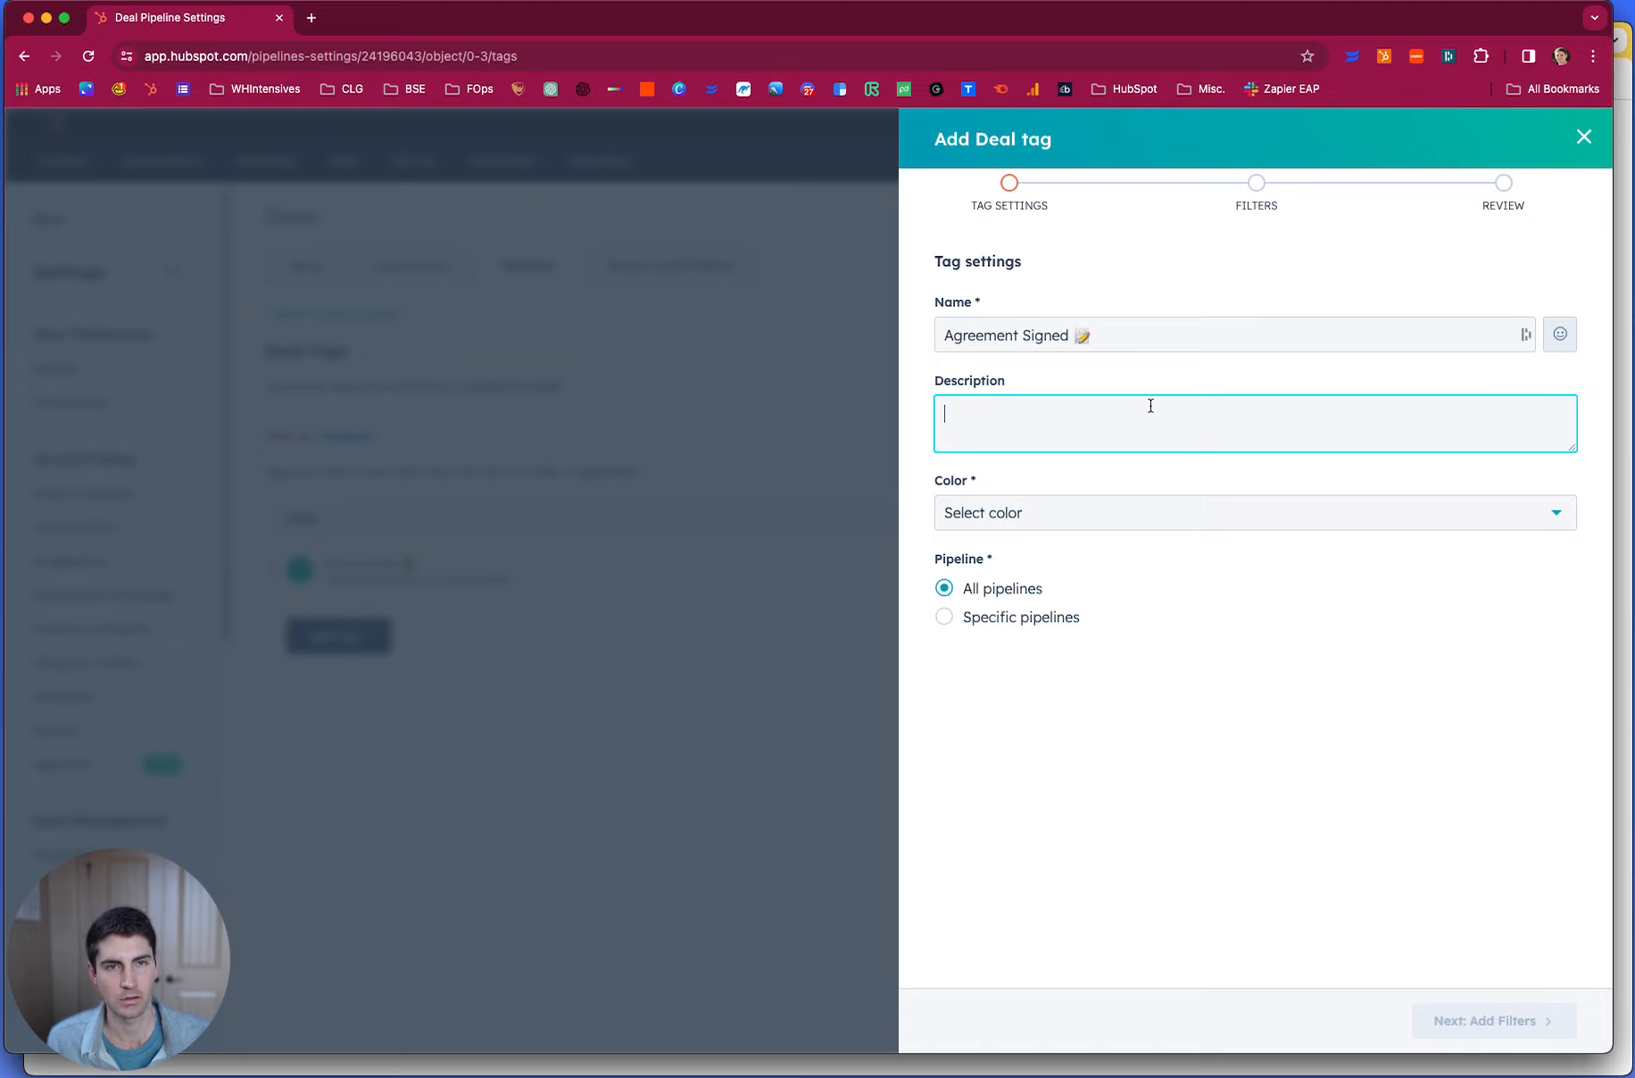
text(This indicates an agreement has be)
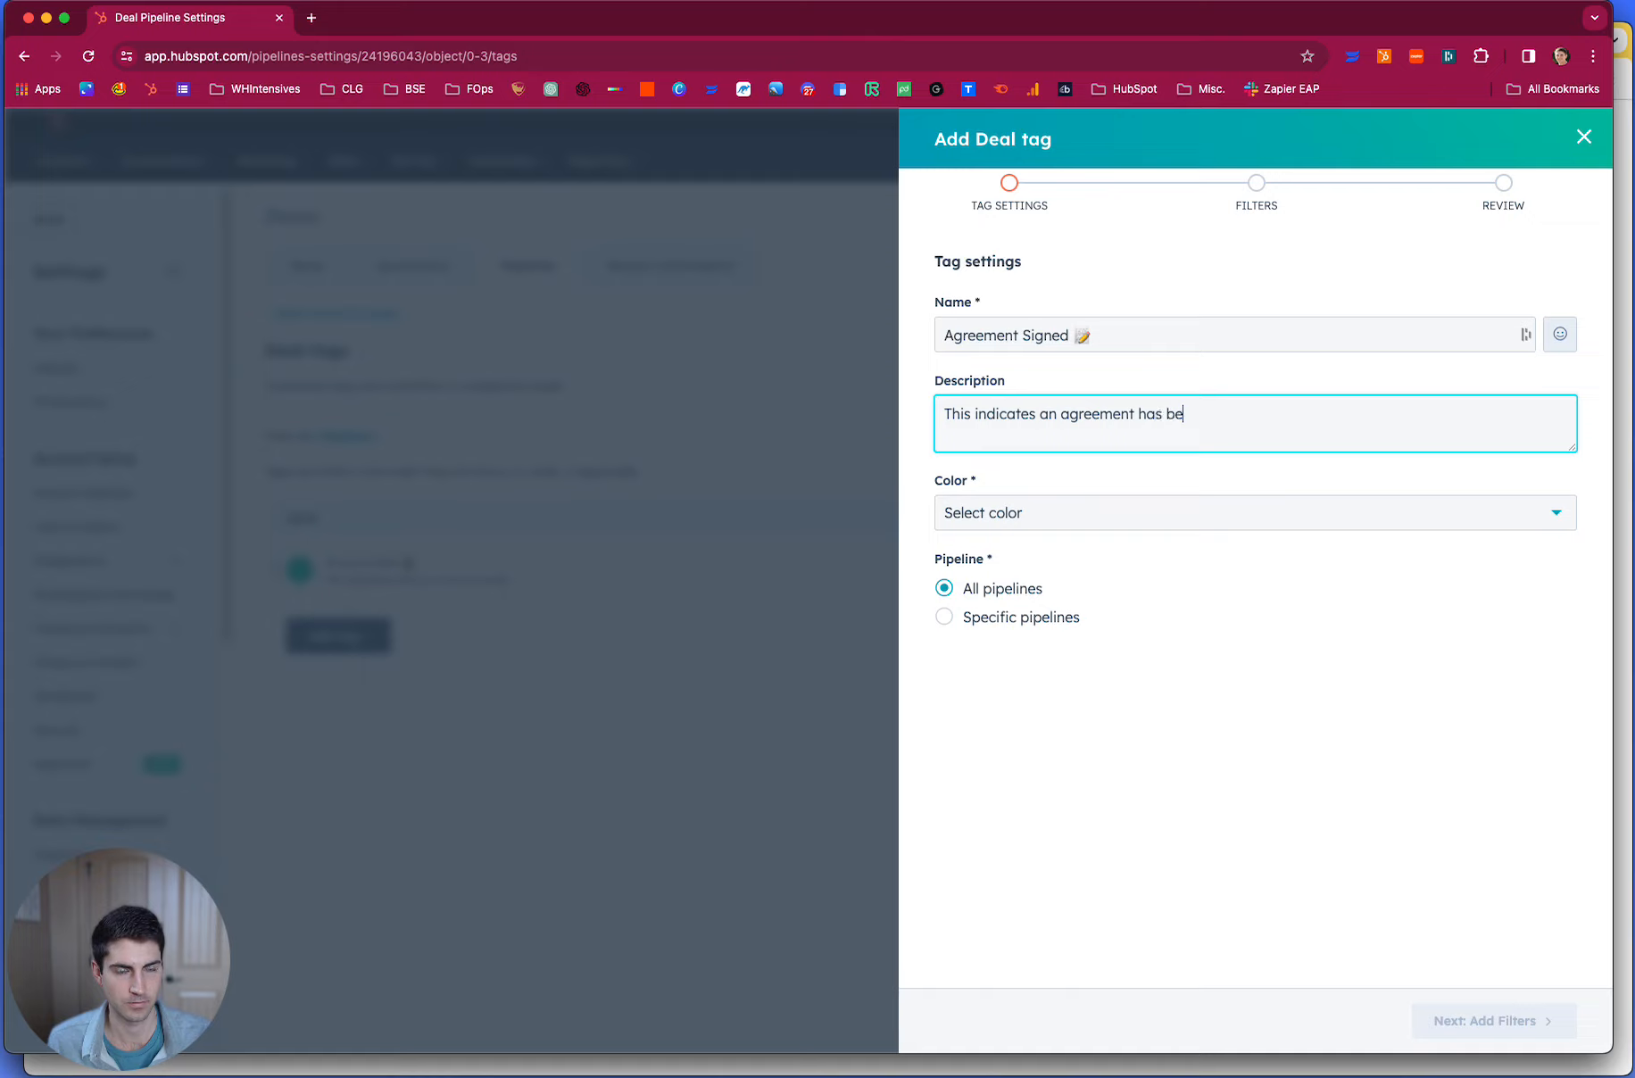
text(en fully signed.)
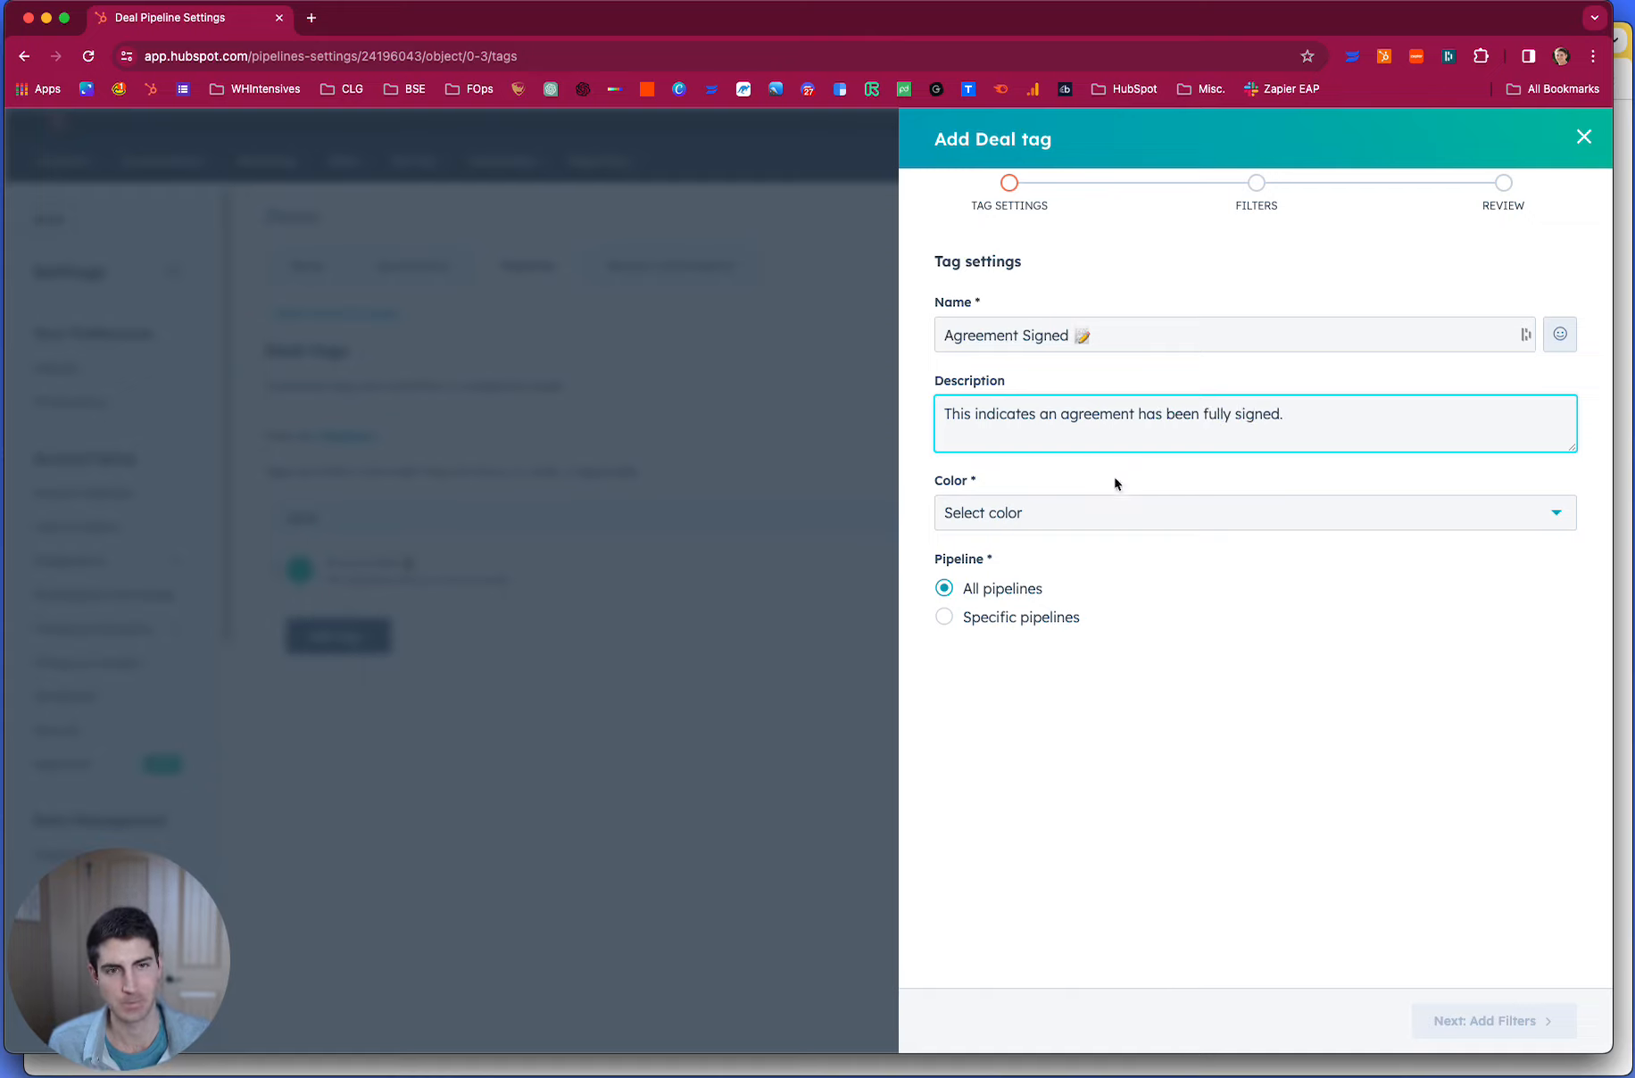
click(1108, 515)
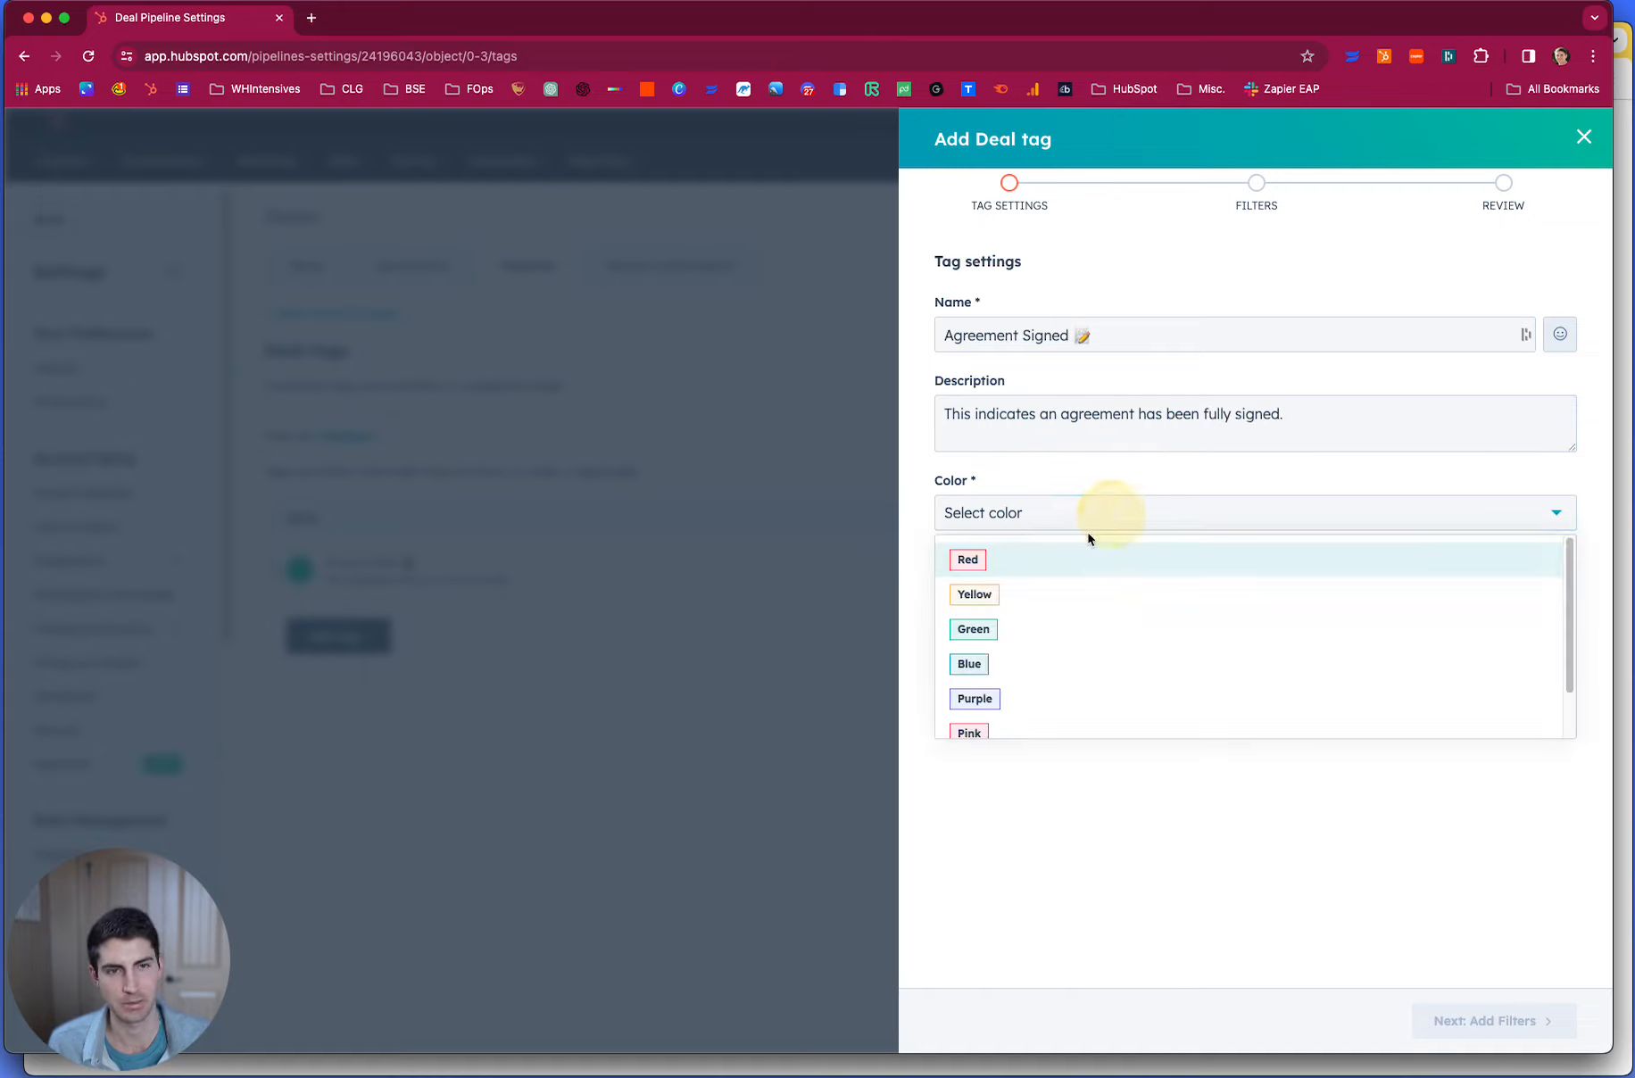
click(1013, 560)
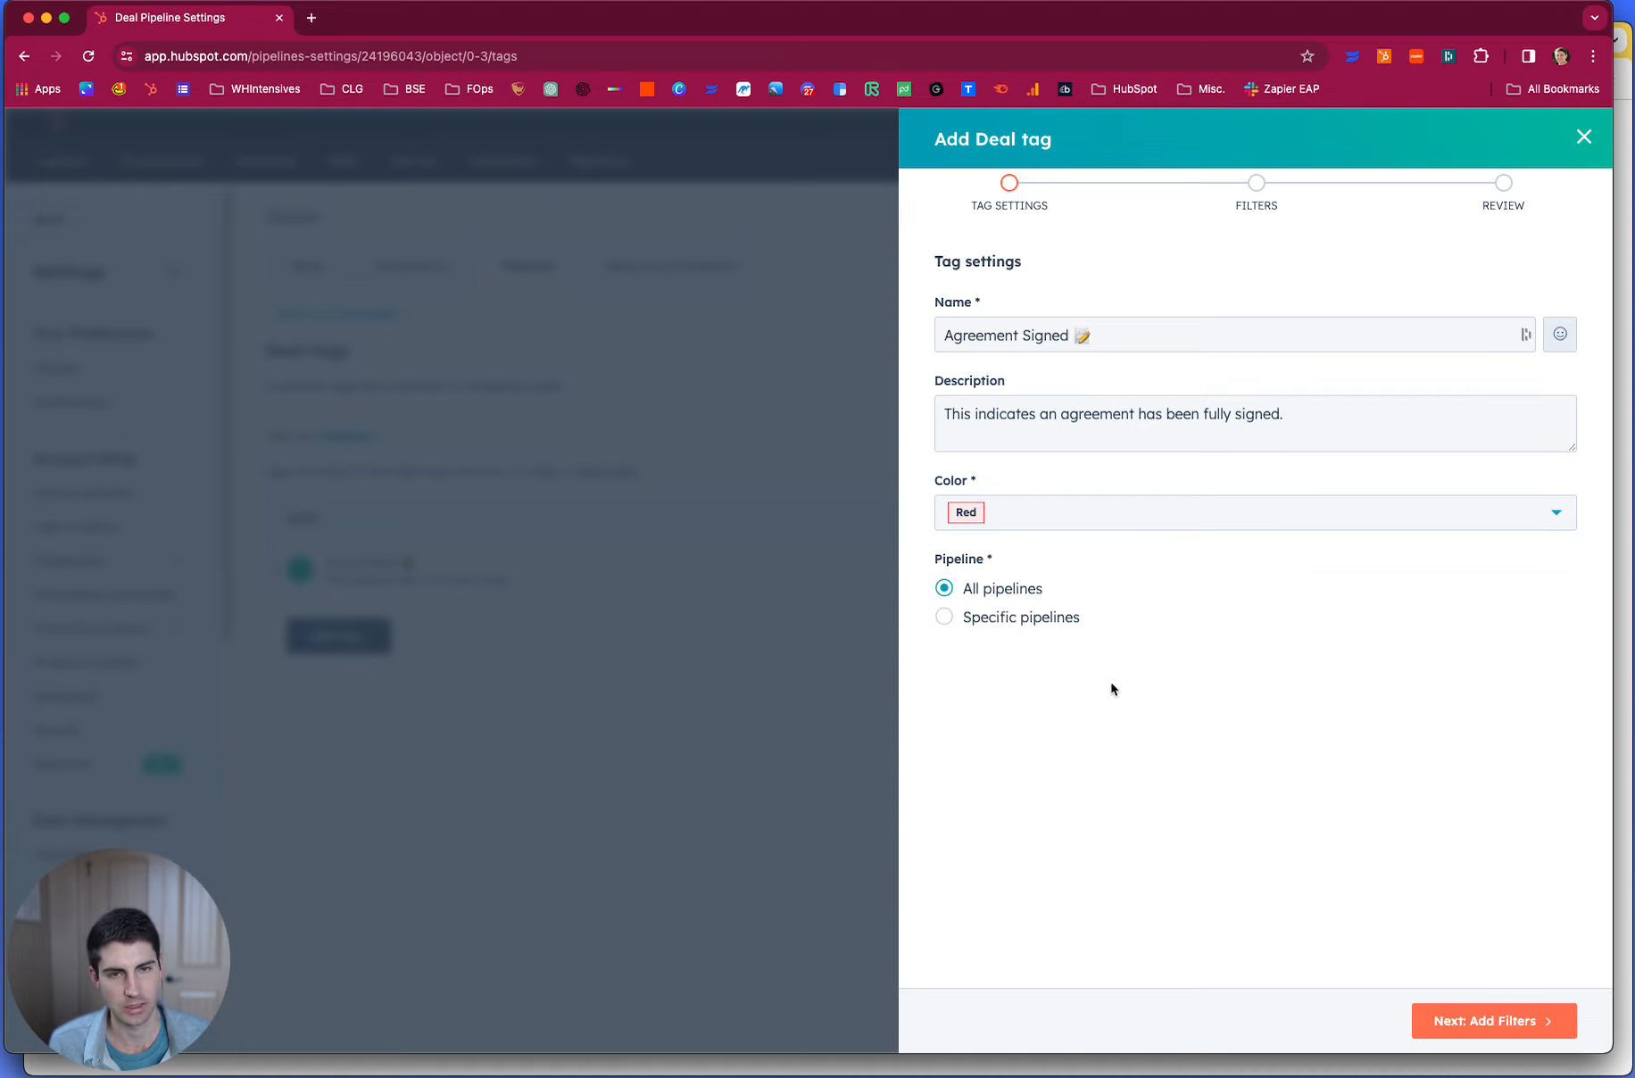
click(1013, 622)
click(1001, 601)
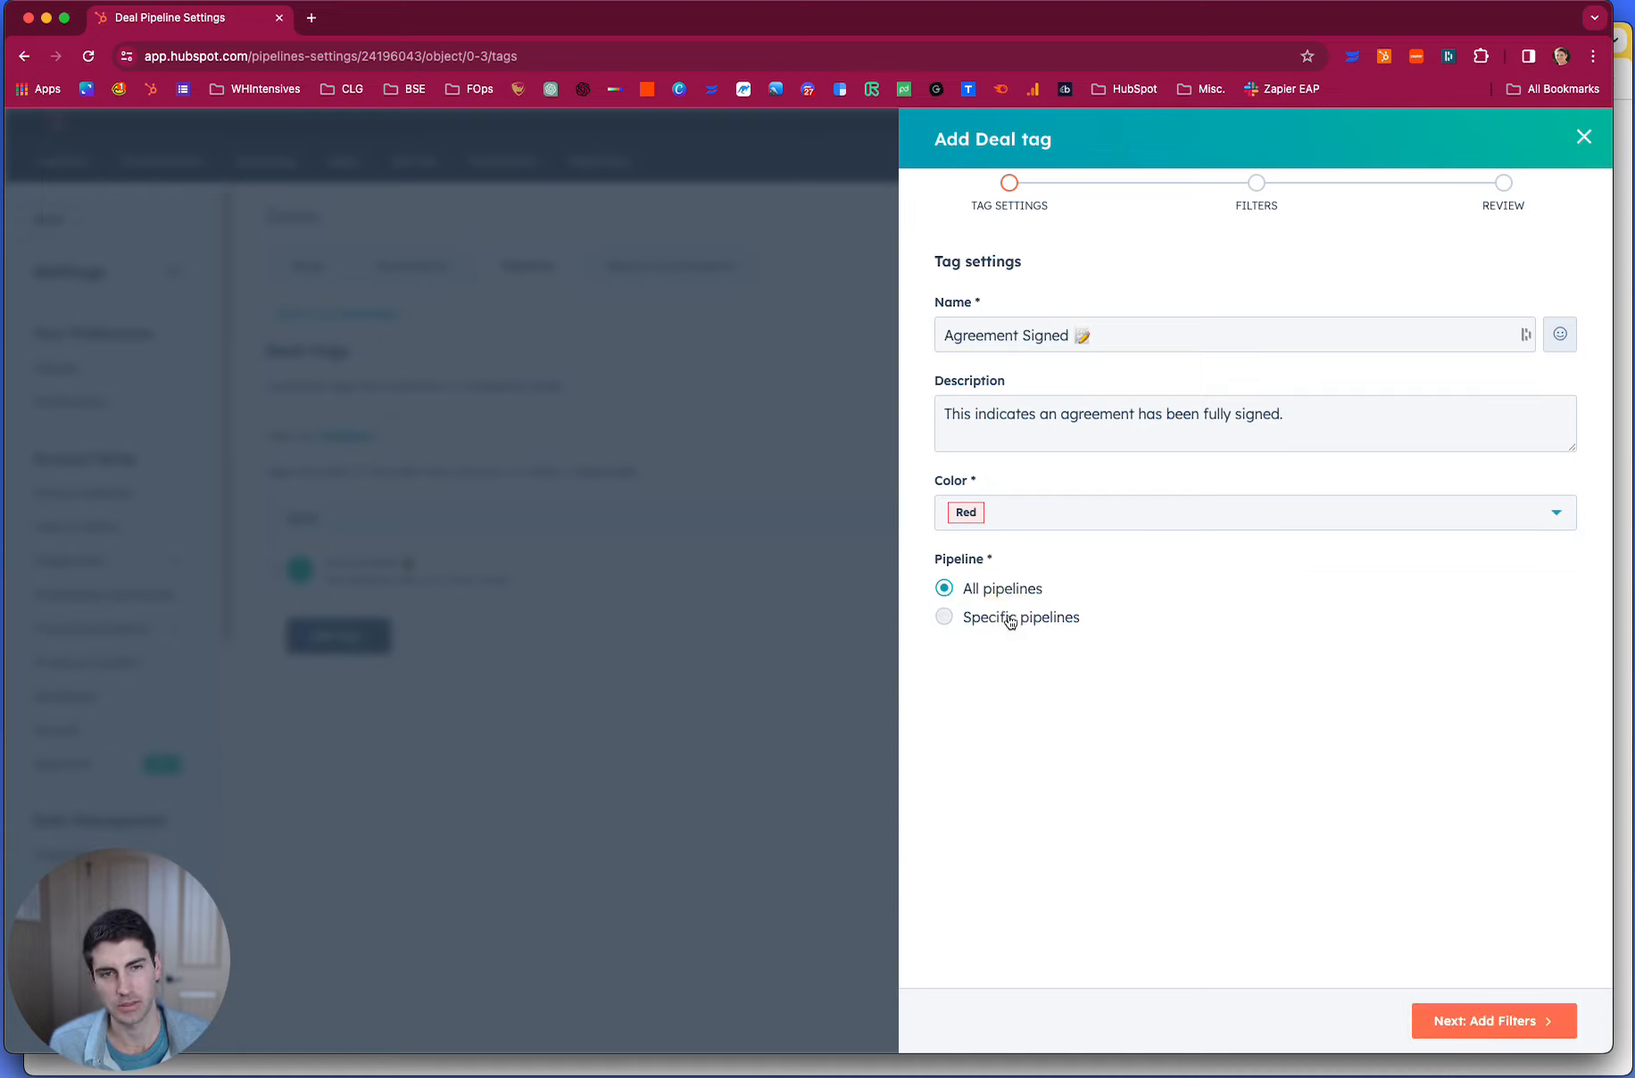
click(1011, 623)
click(1005, 649)
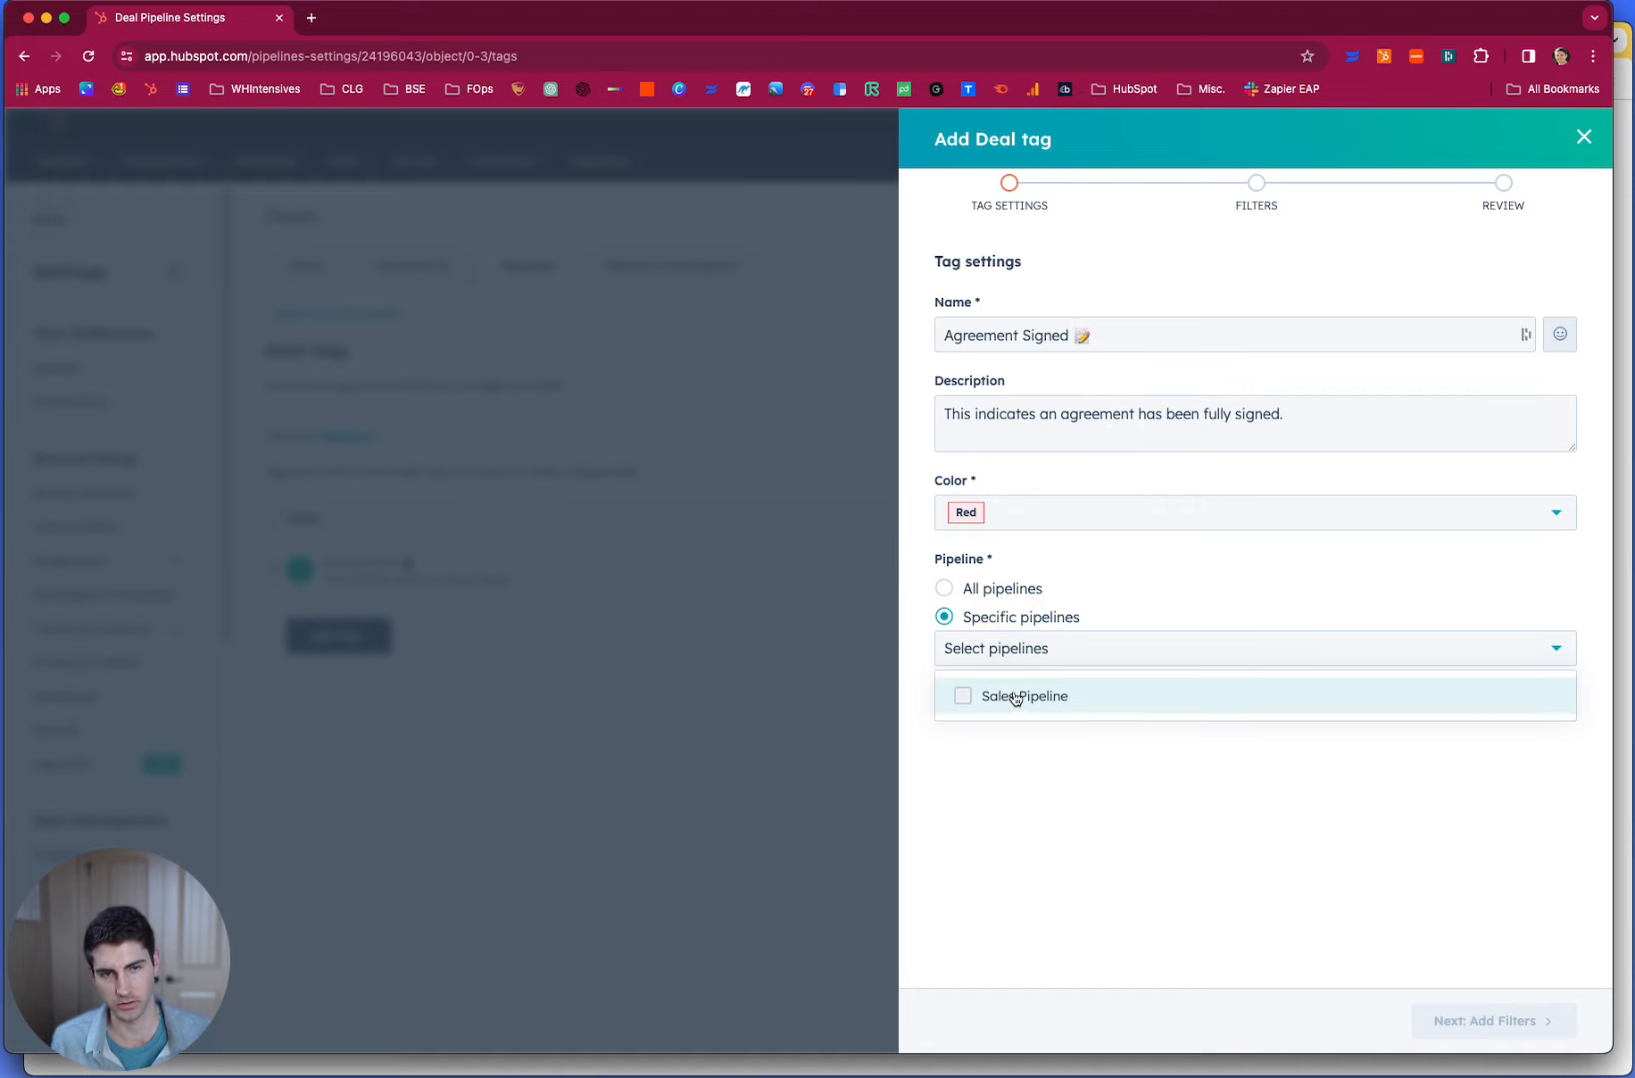
click(984, 599)
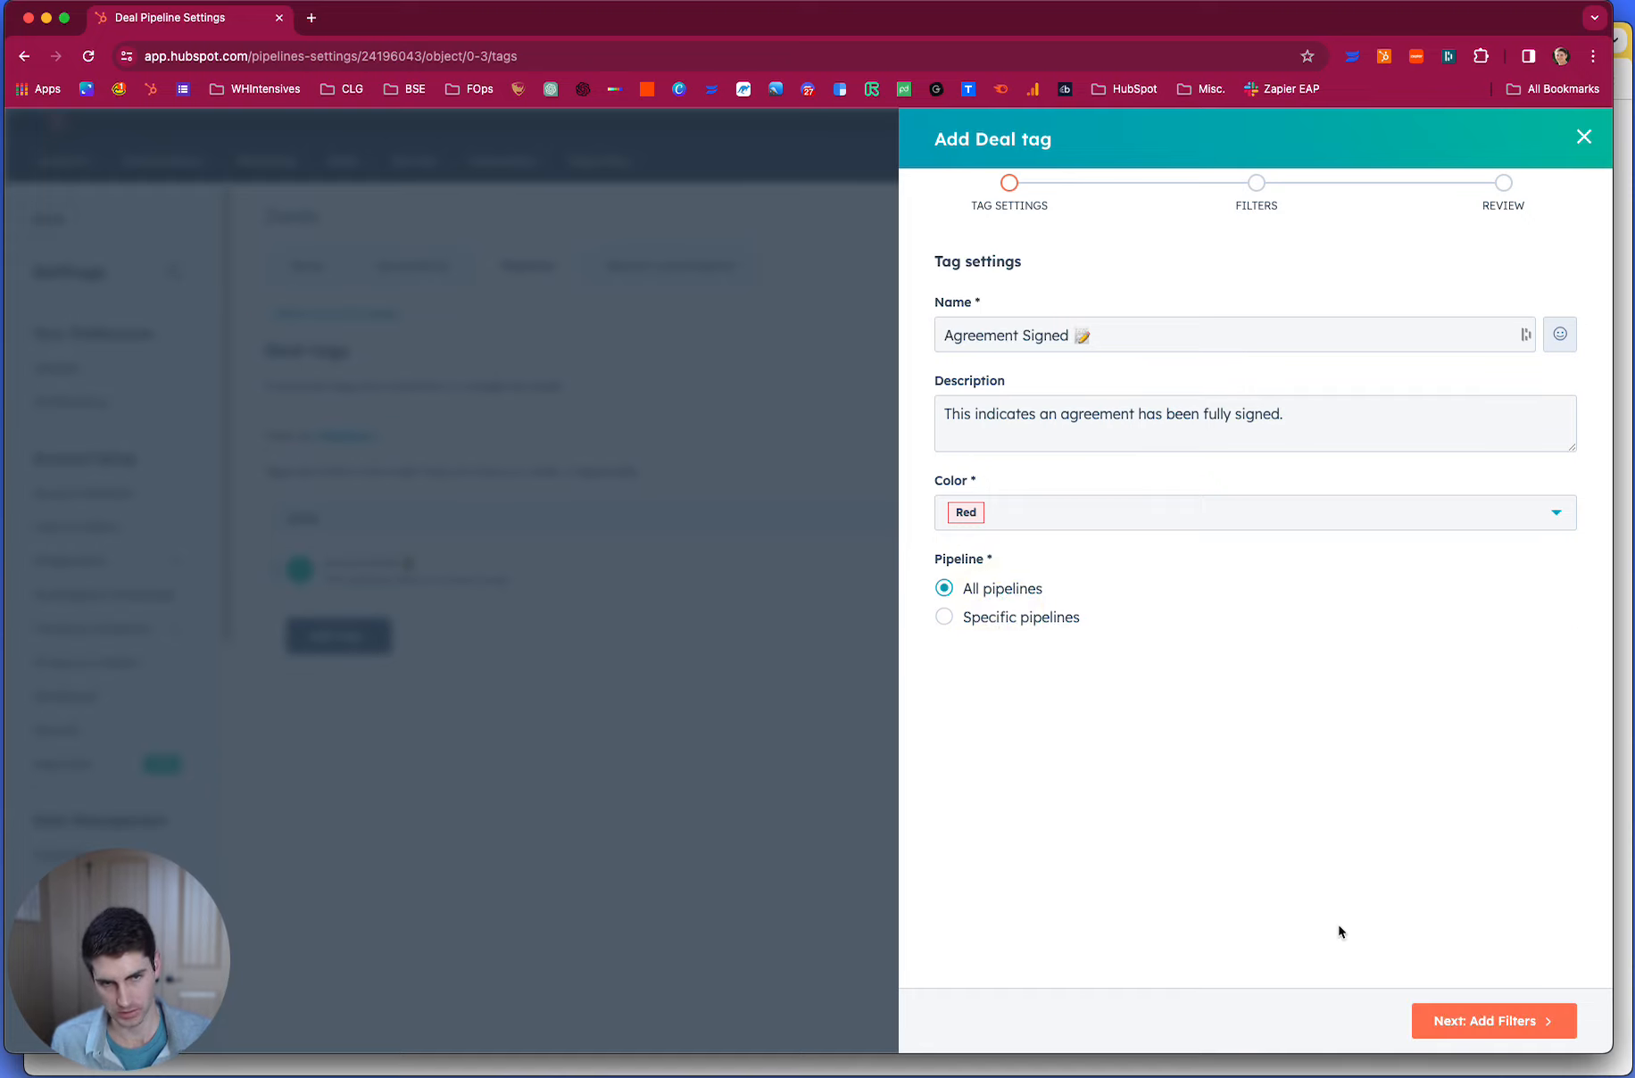
- Continue to the tag's filters and add a filter based on the associated Quote object
click(1533, 1020)
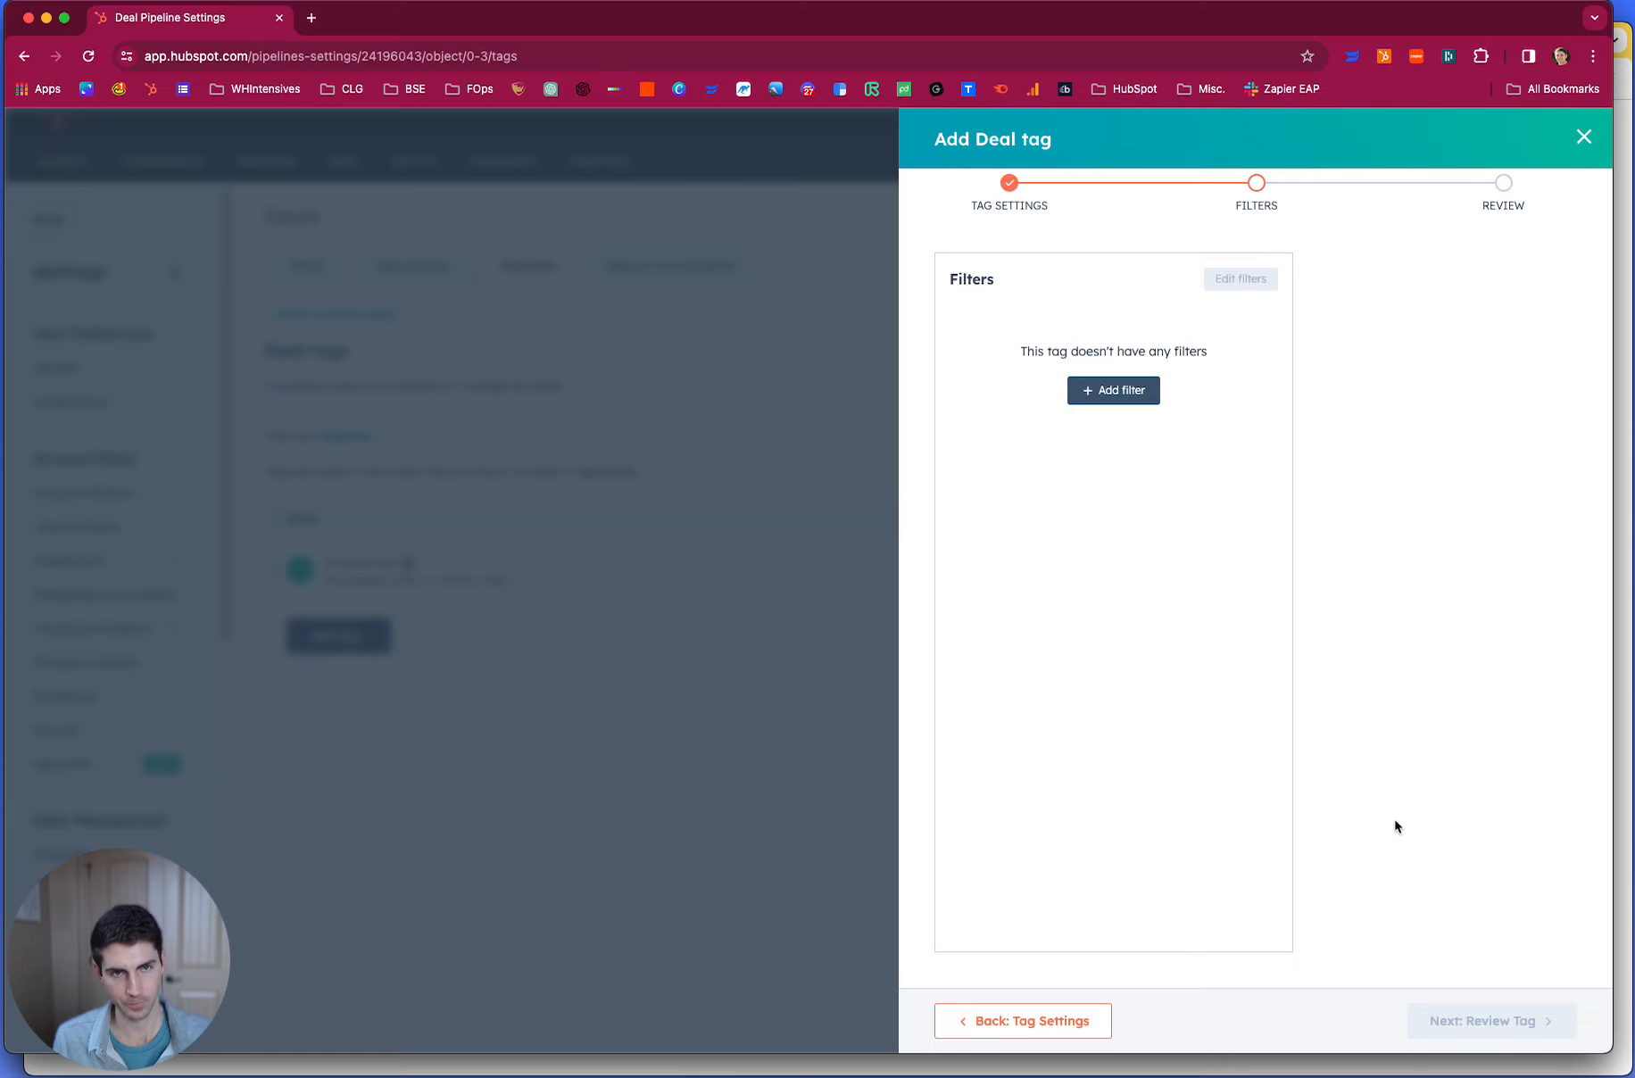
click(1104, 399)
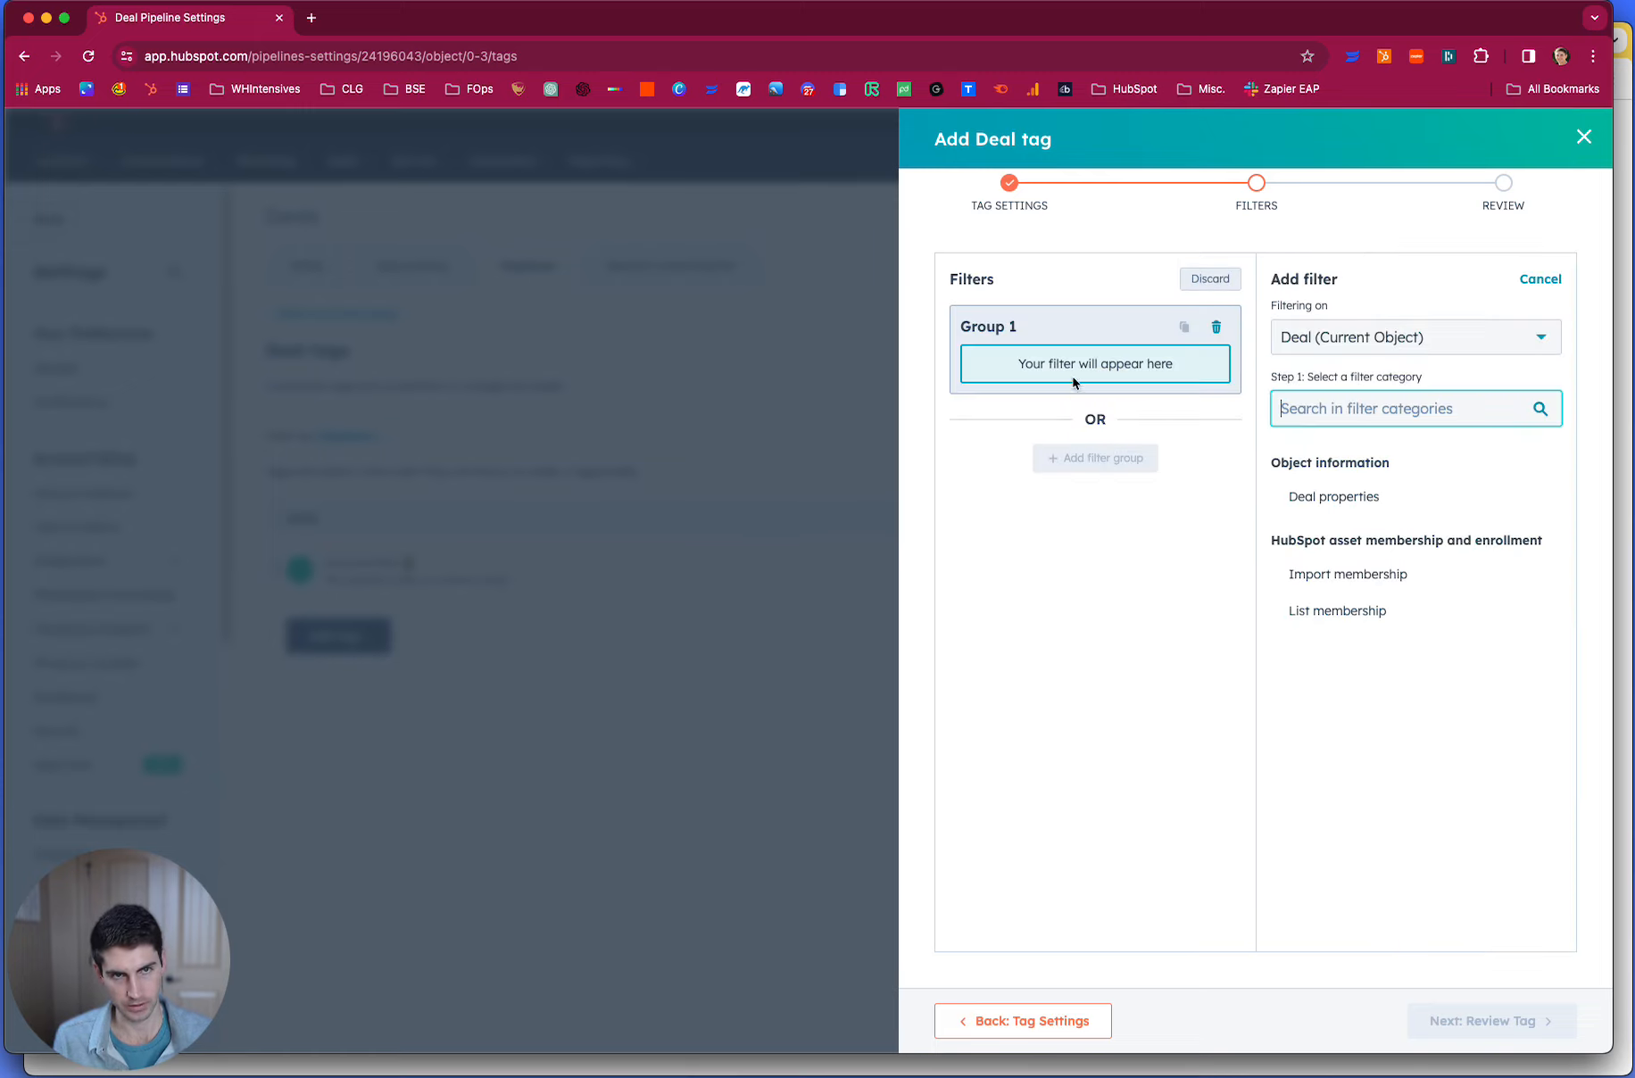
click(1332, 335)
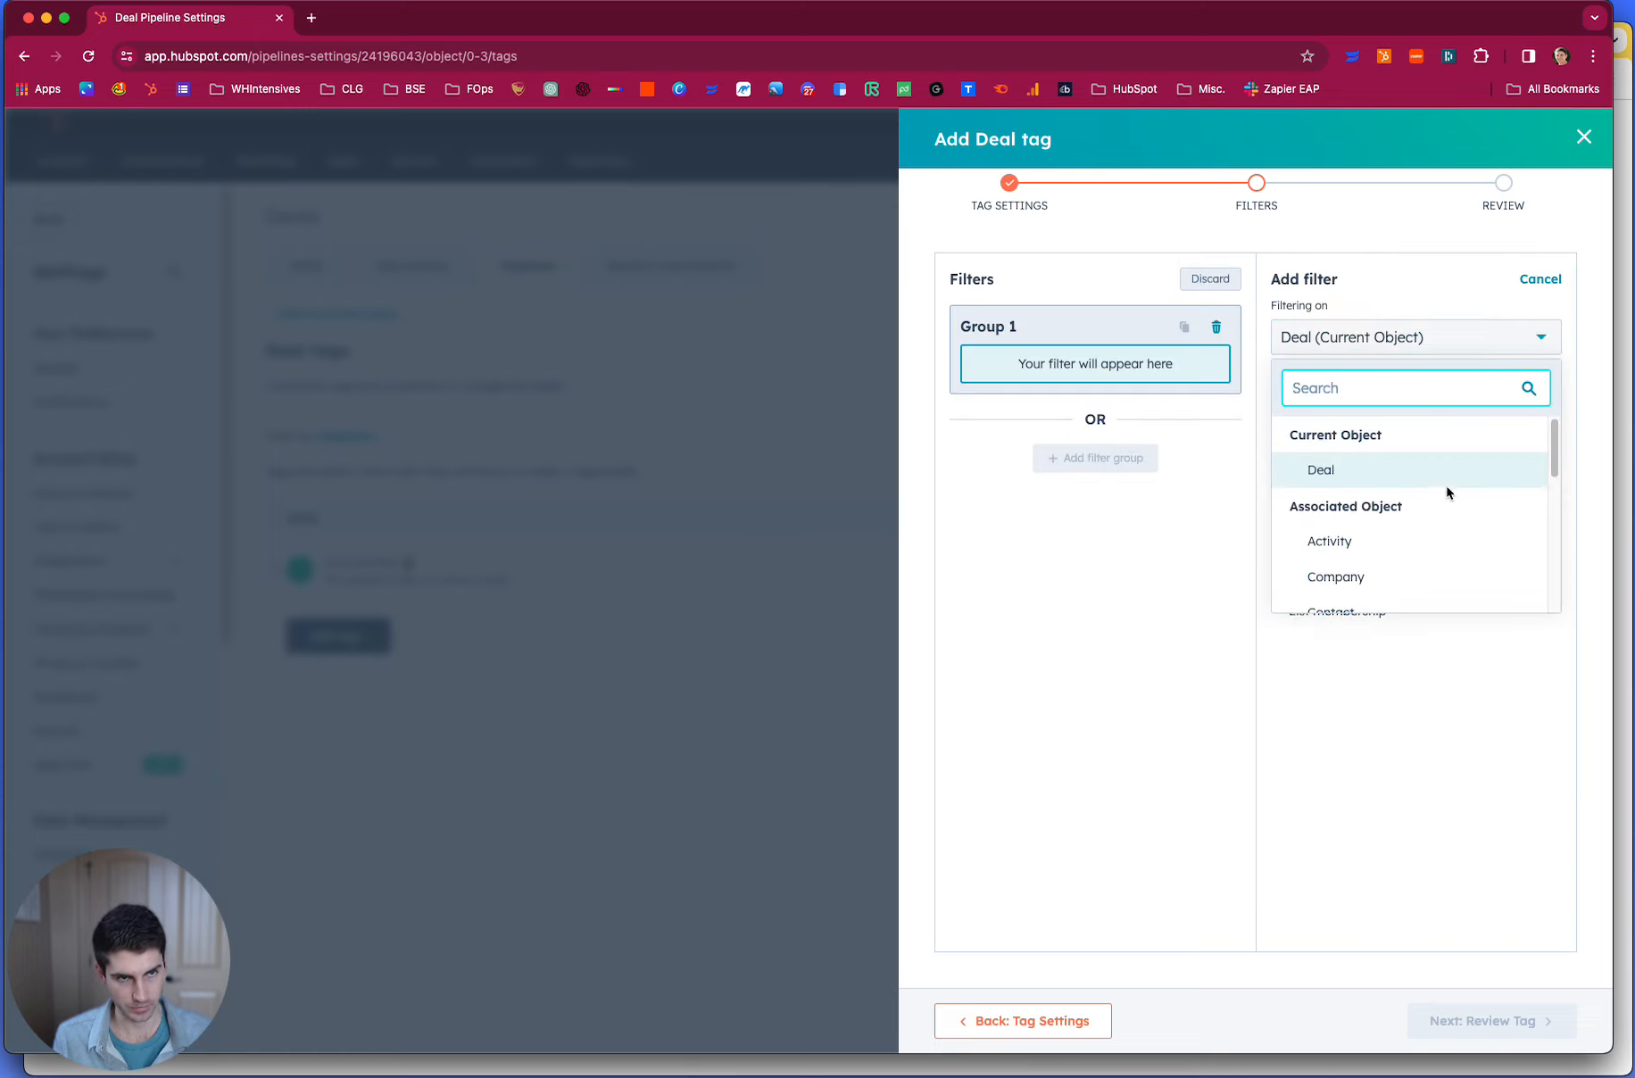
scroll(1453, 509, down, 1)
scroll(1453, 516, down, 5)
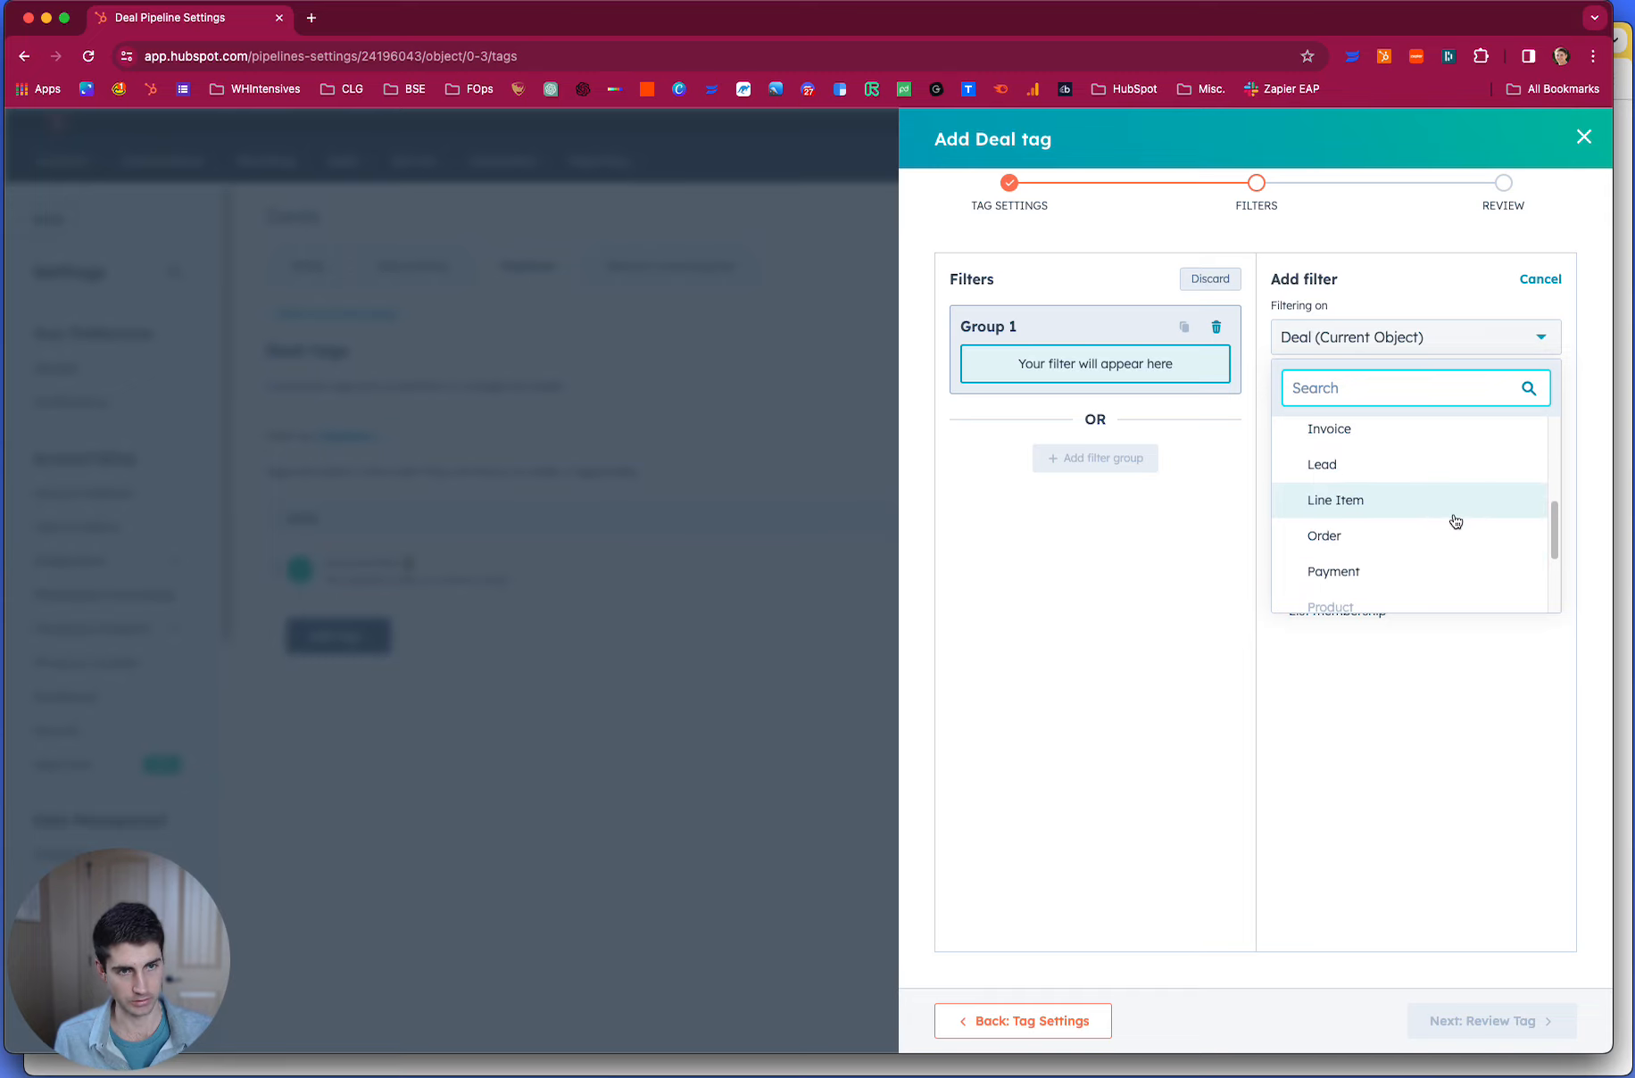
click(1455, 547)
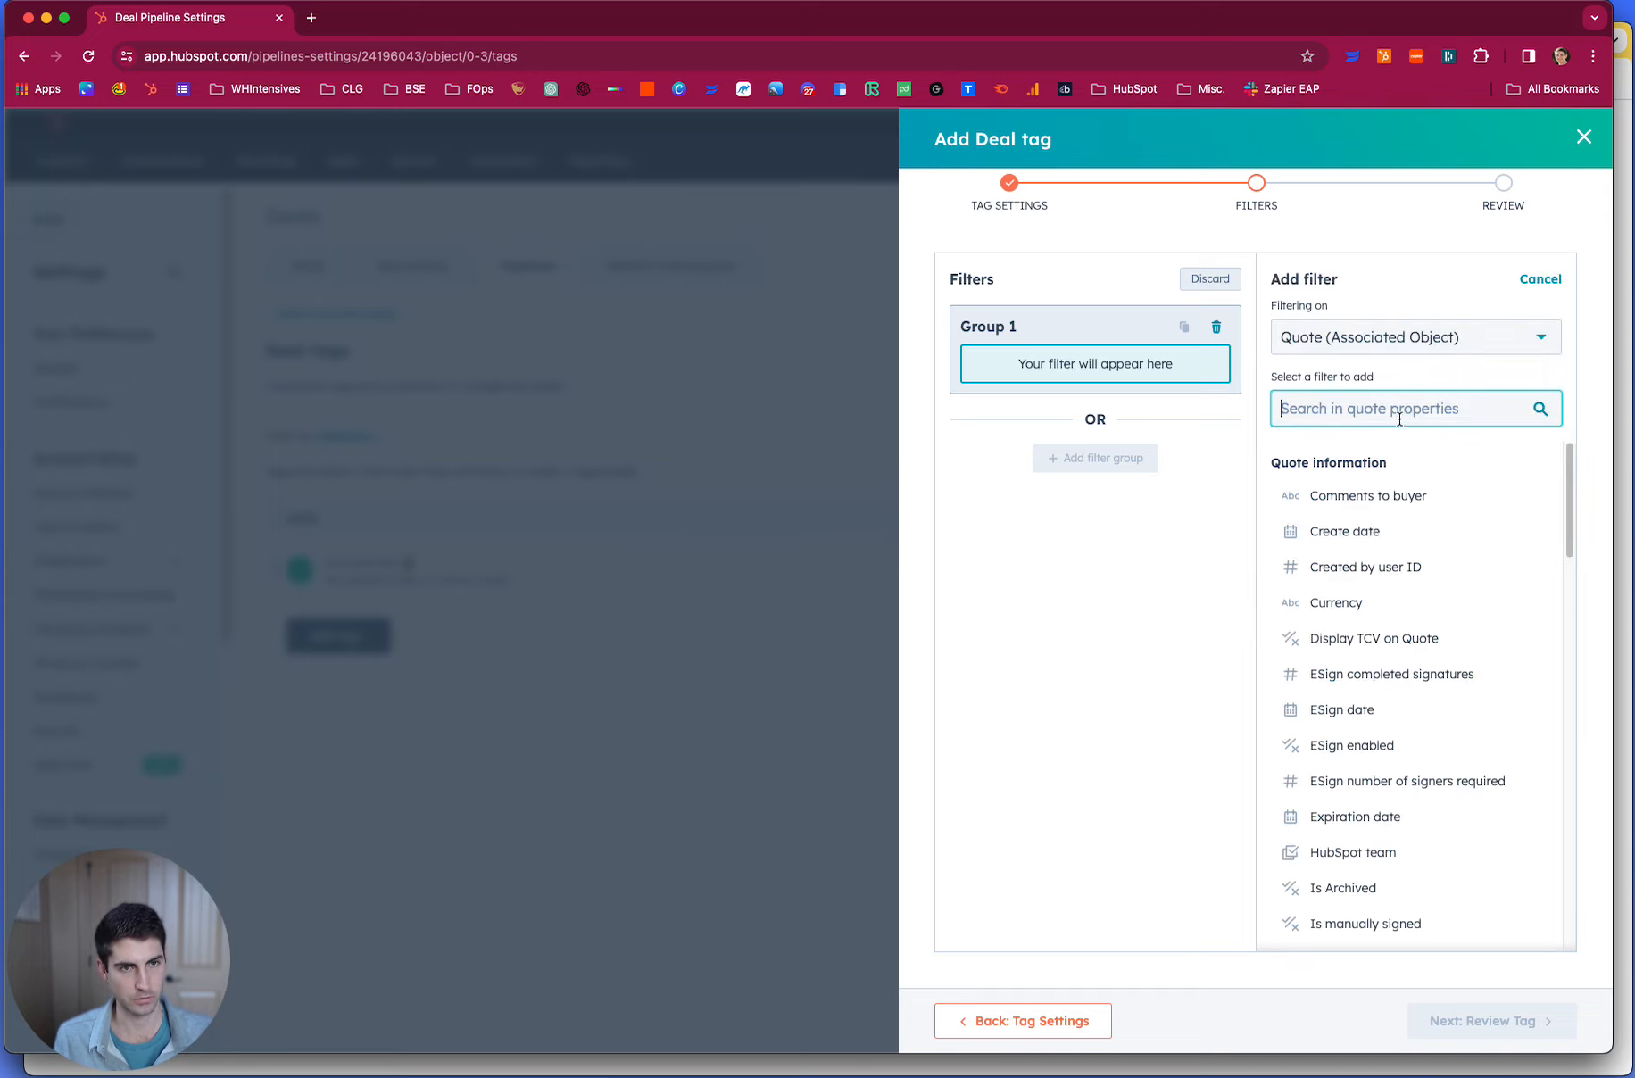
- Look through the quote properties and set the filter to ESign date is known
scroll(1409, 697, down, 1)
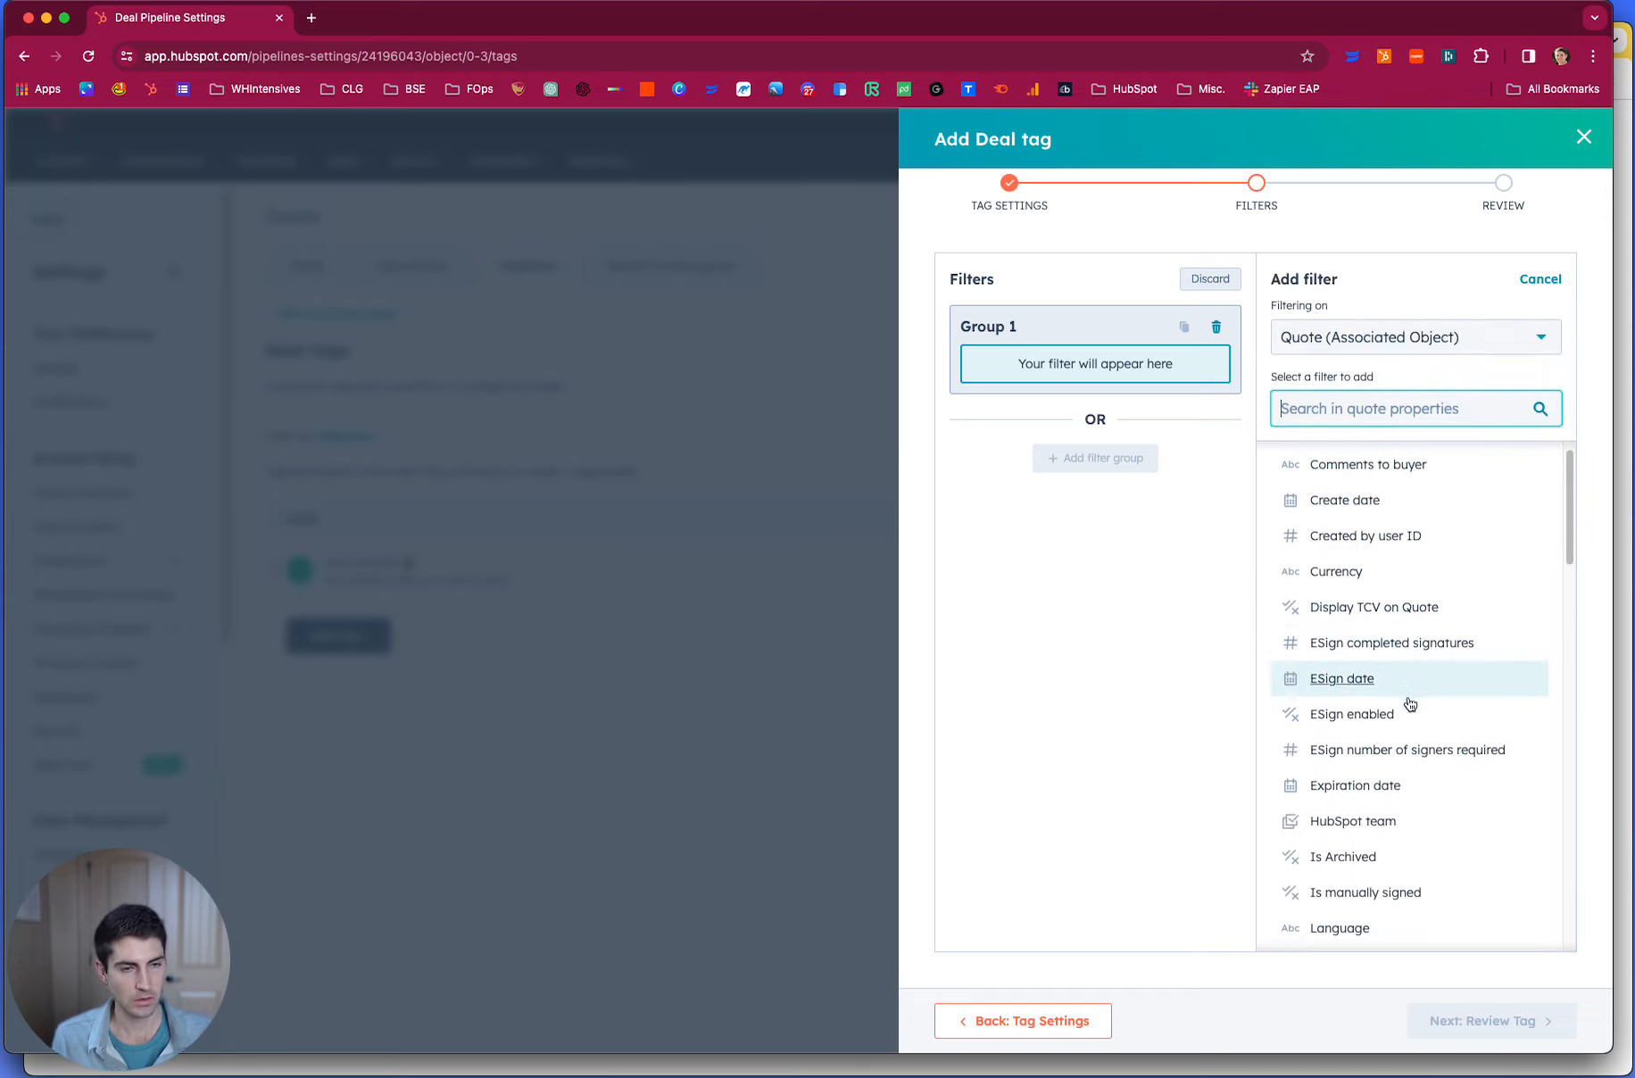
scroll(1414, 677, down, 5)
scroll(1417, 686, down, 9)
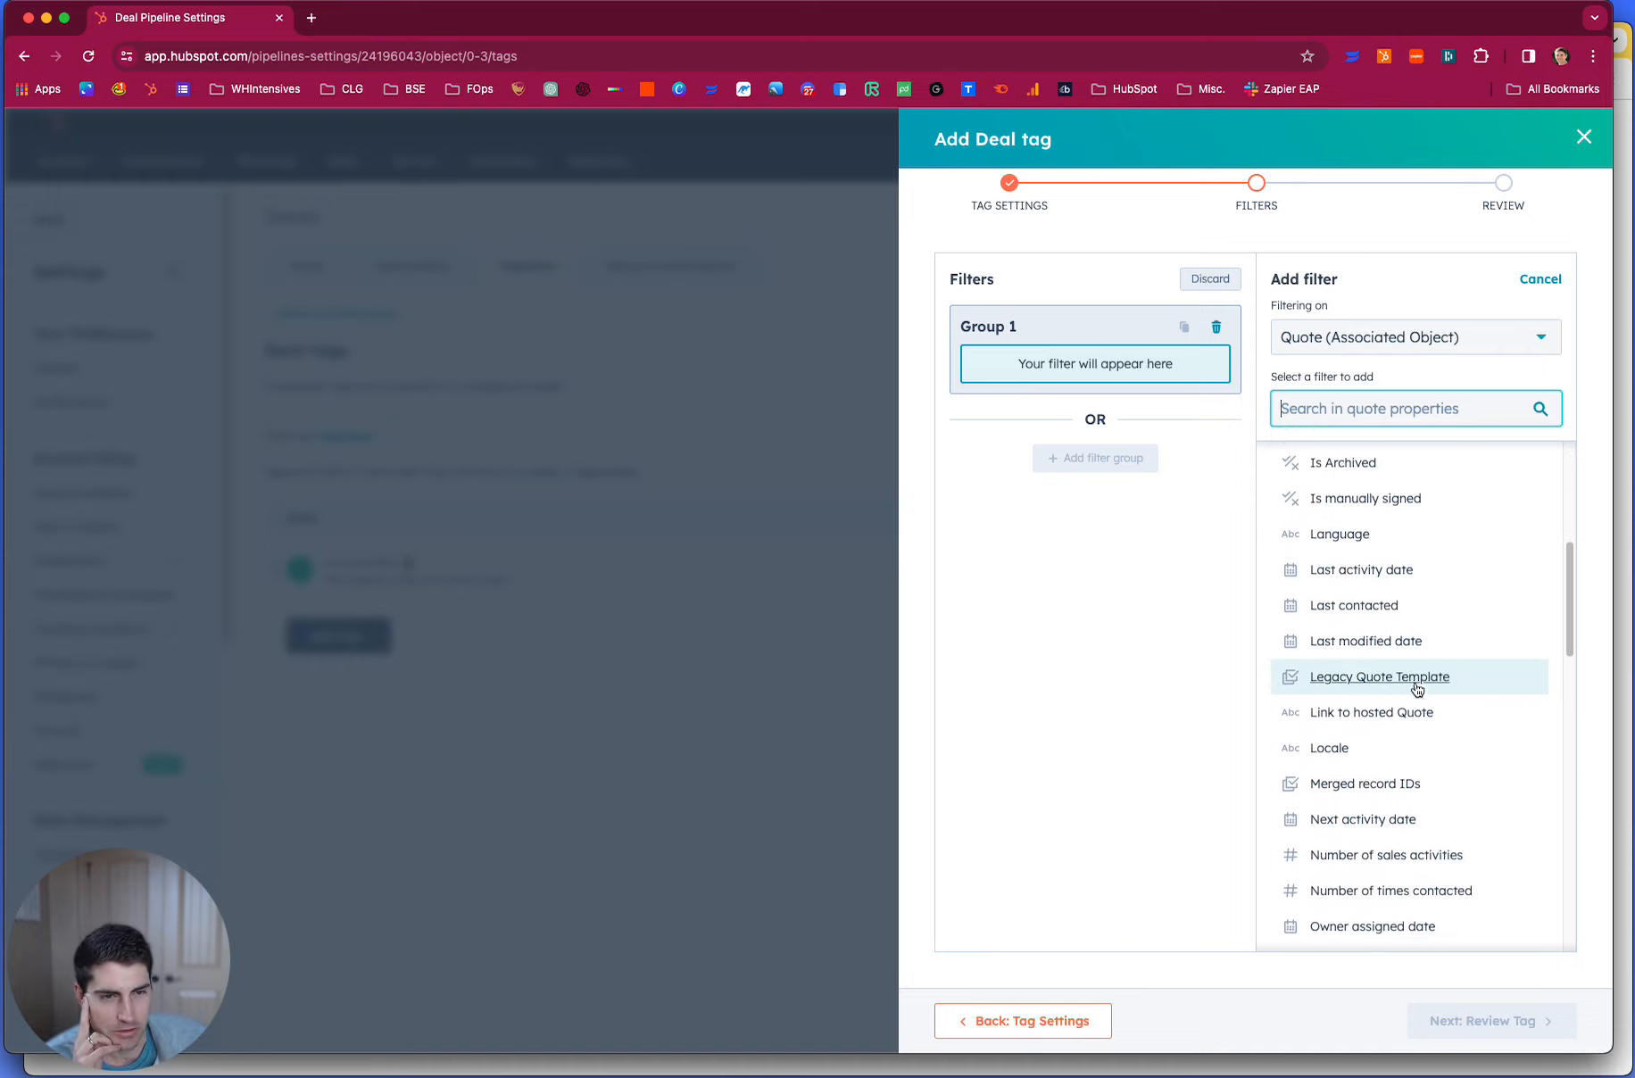
scroll(1417, 690, down, 10)
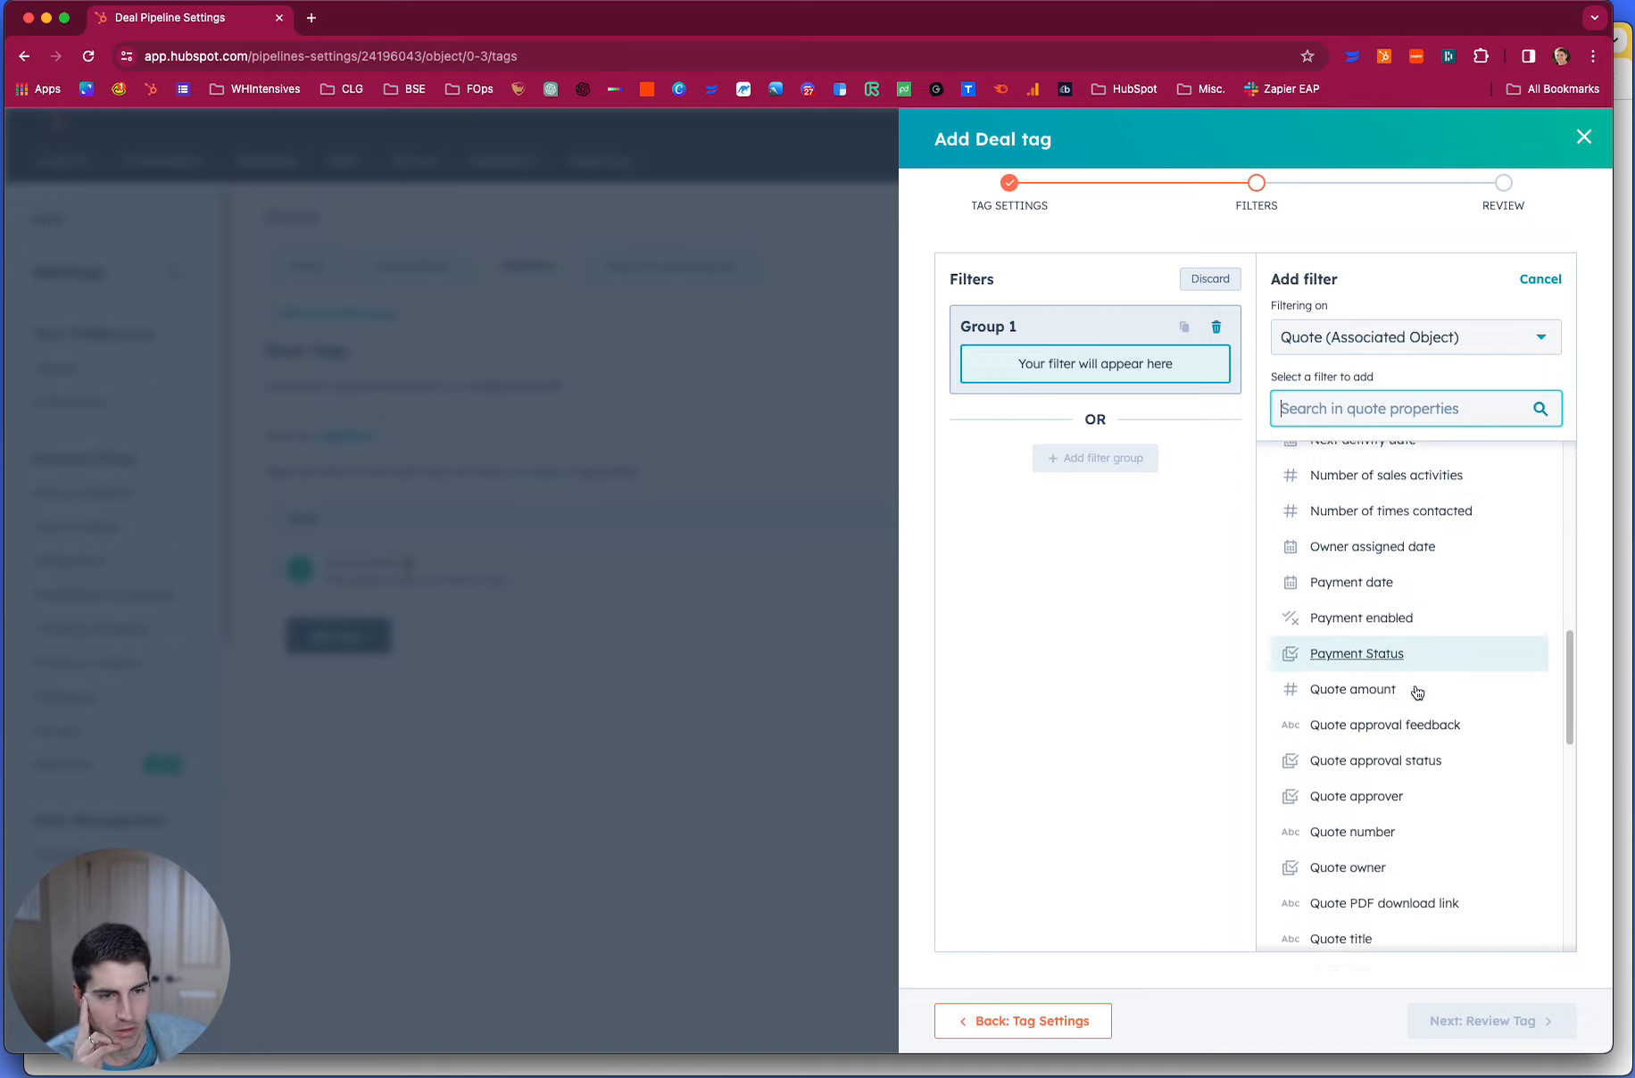
scroll(1417, 693, up, 20)
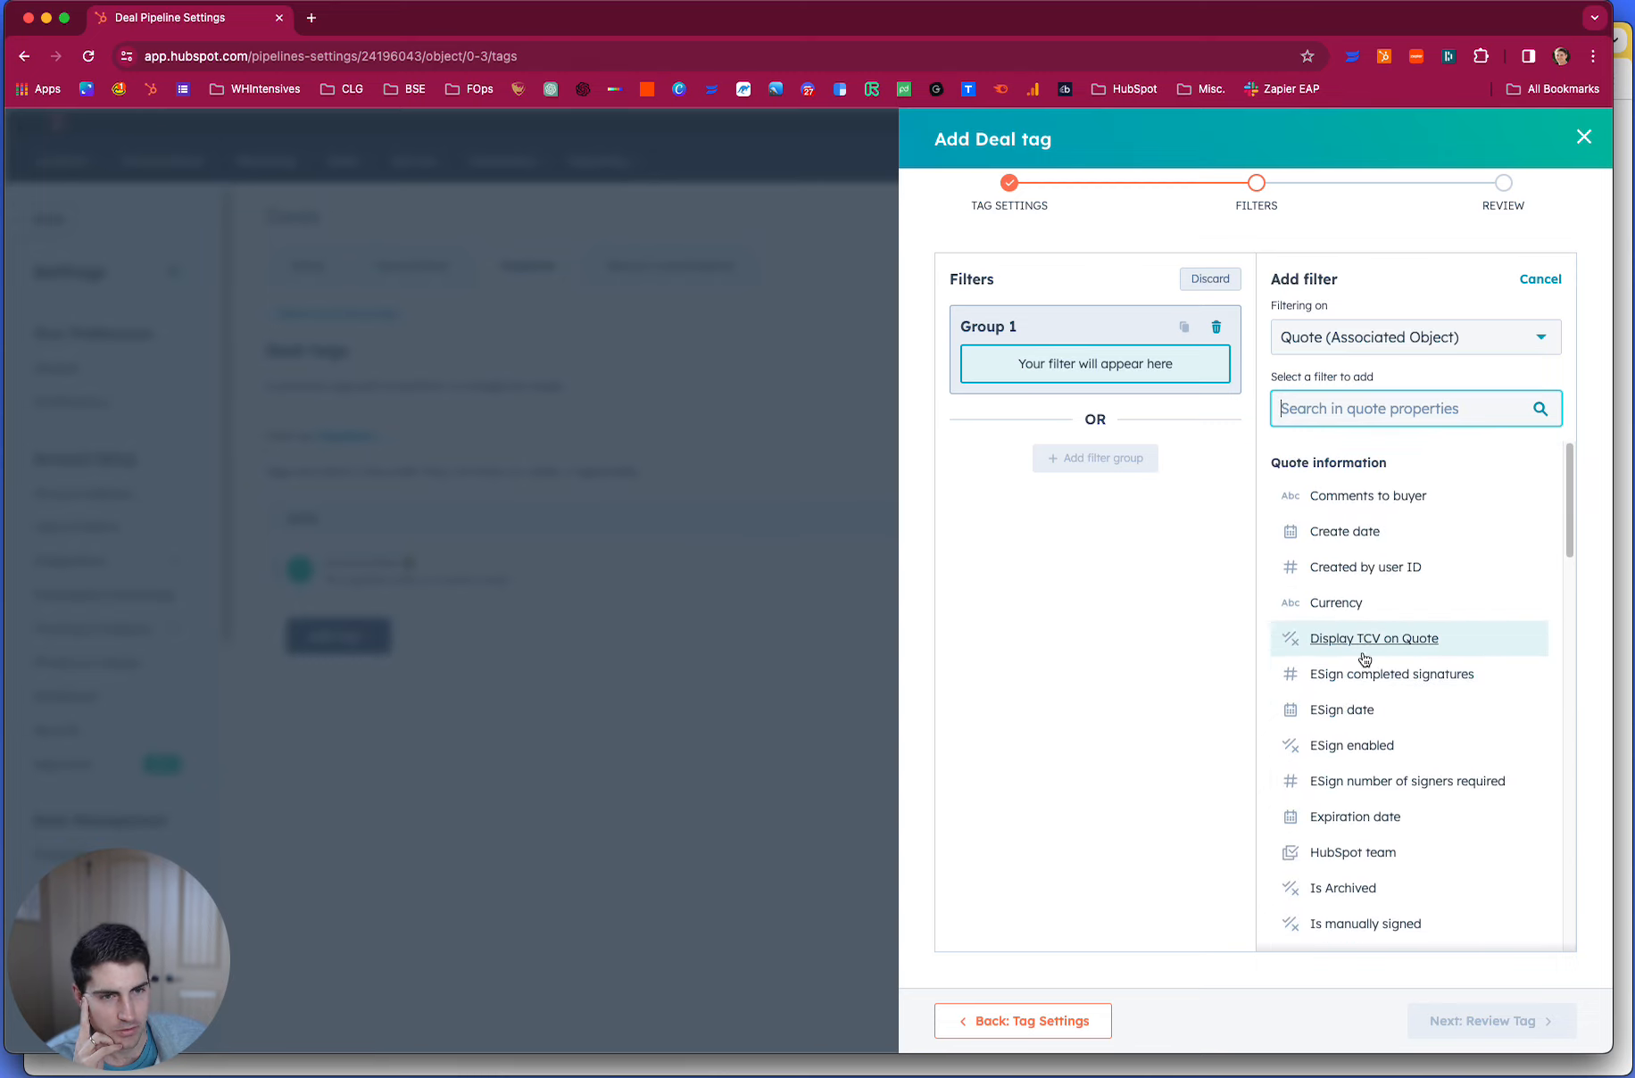
click(1341, 710)
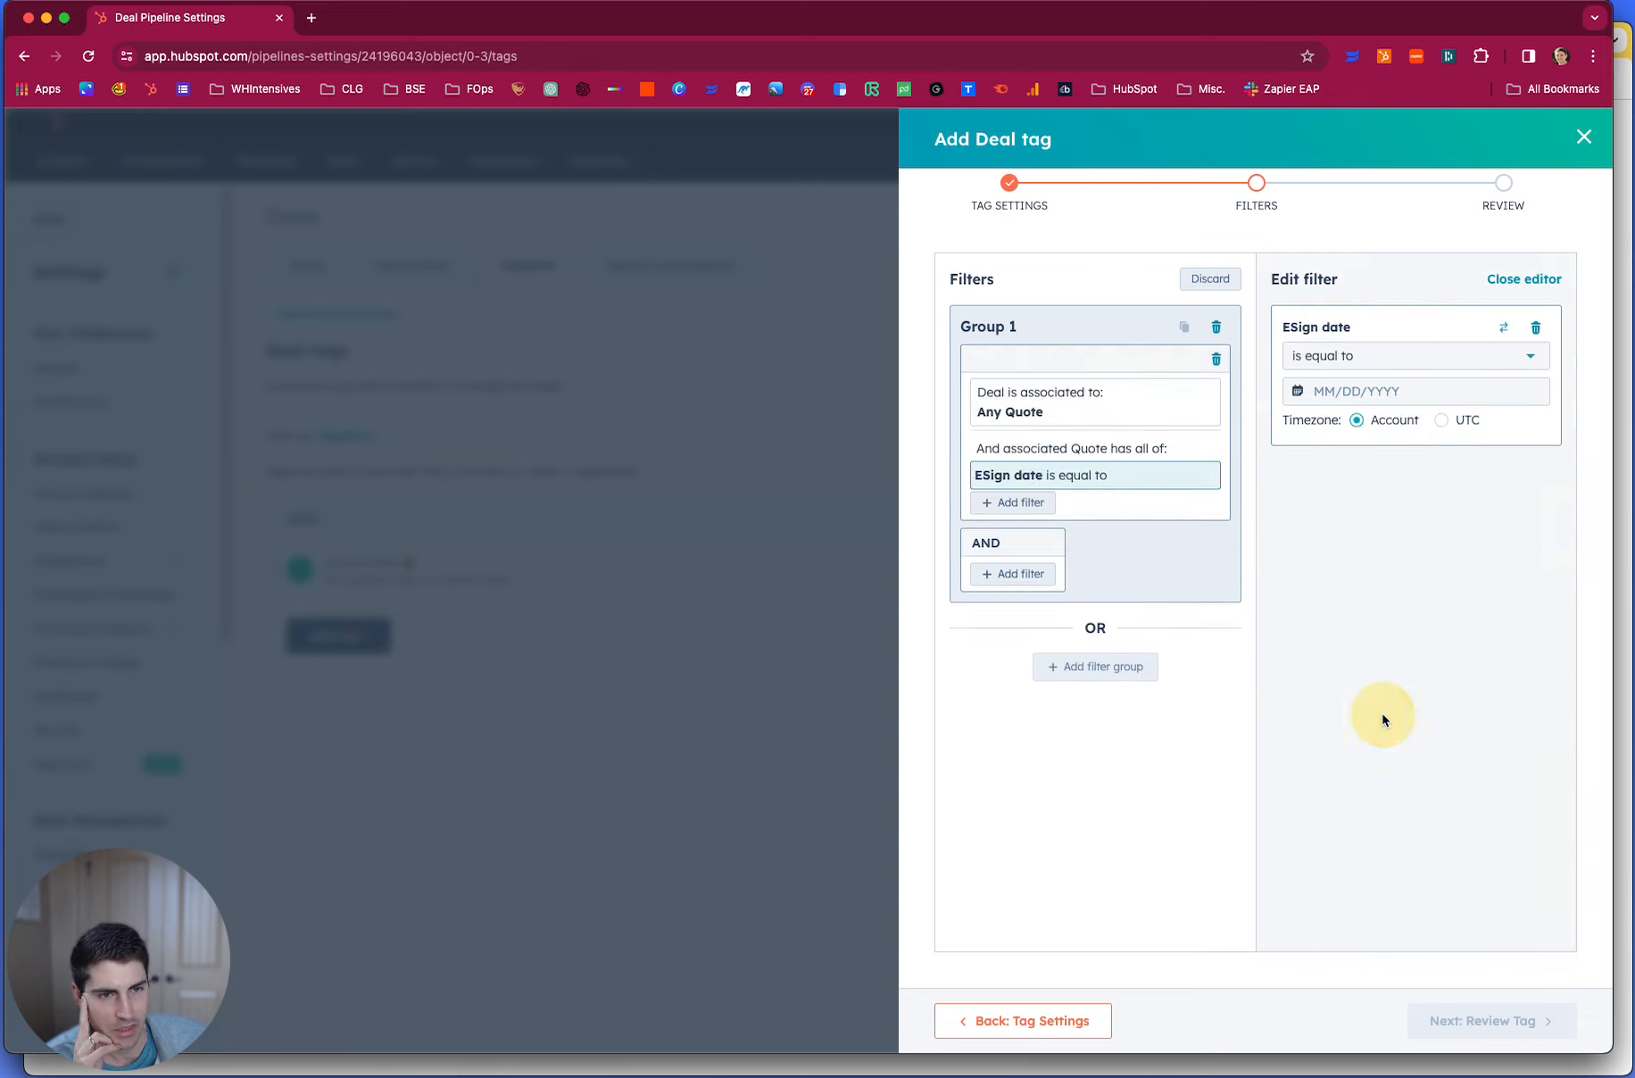
click(1339, 353)
scroll(1458, 526, down, 2)
scroll(1458, 535, down, 2)
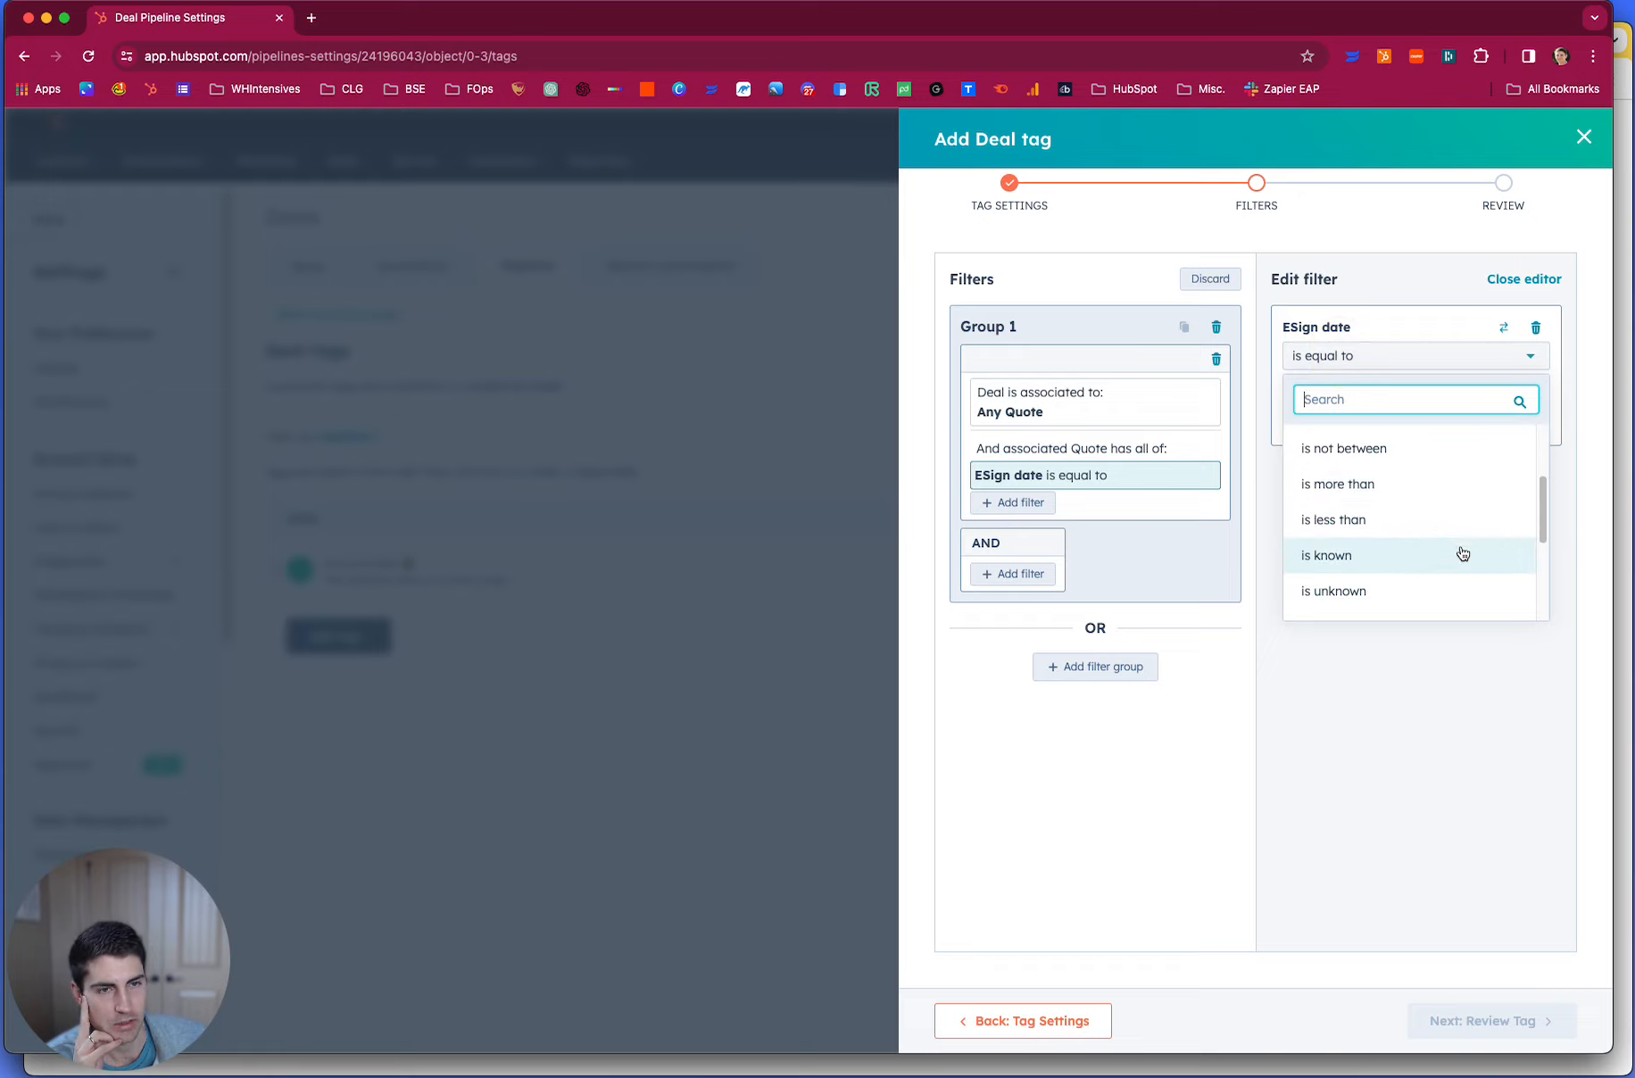
click(1458, 557)
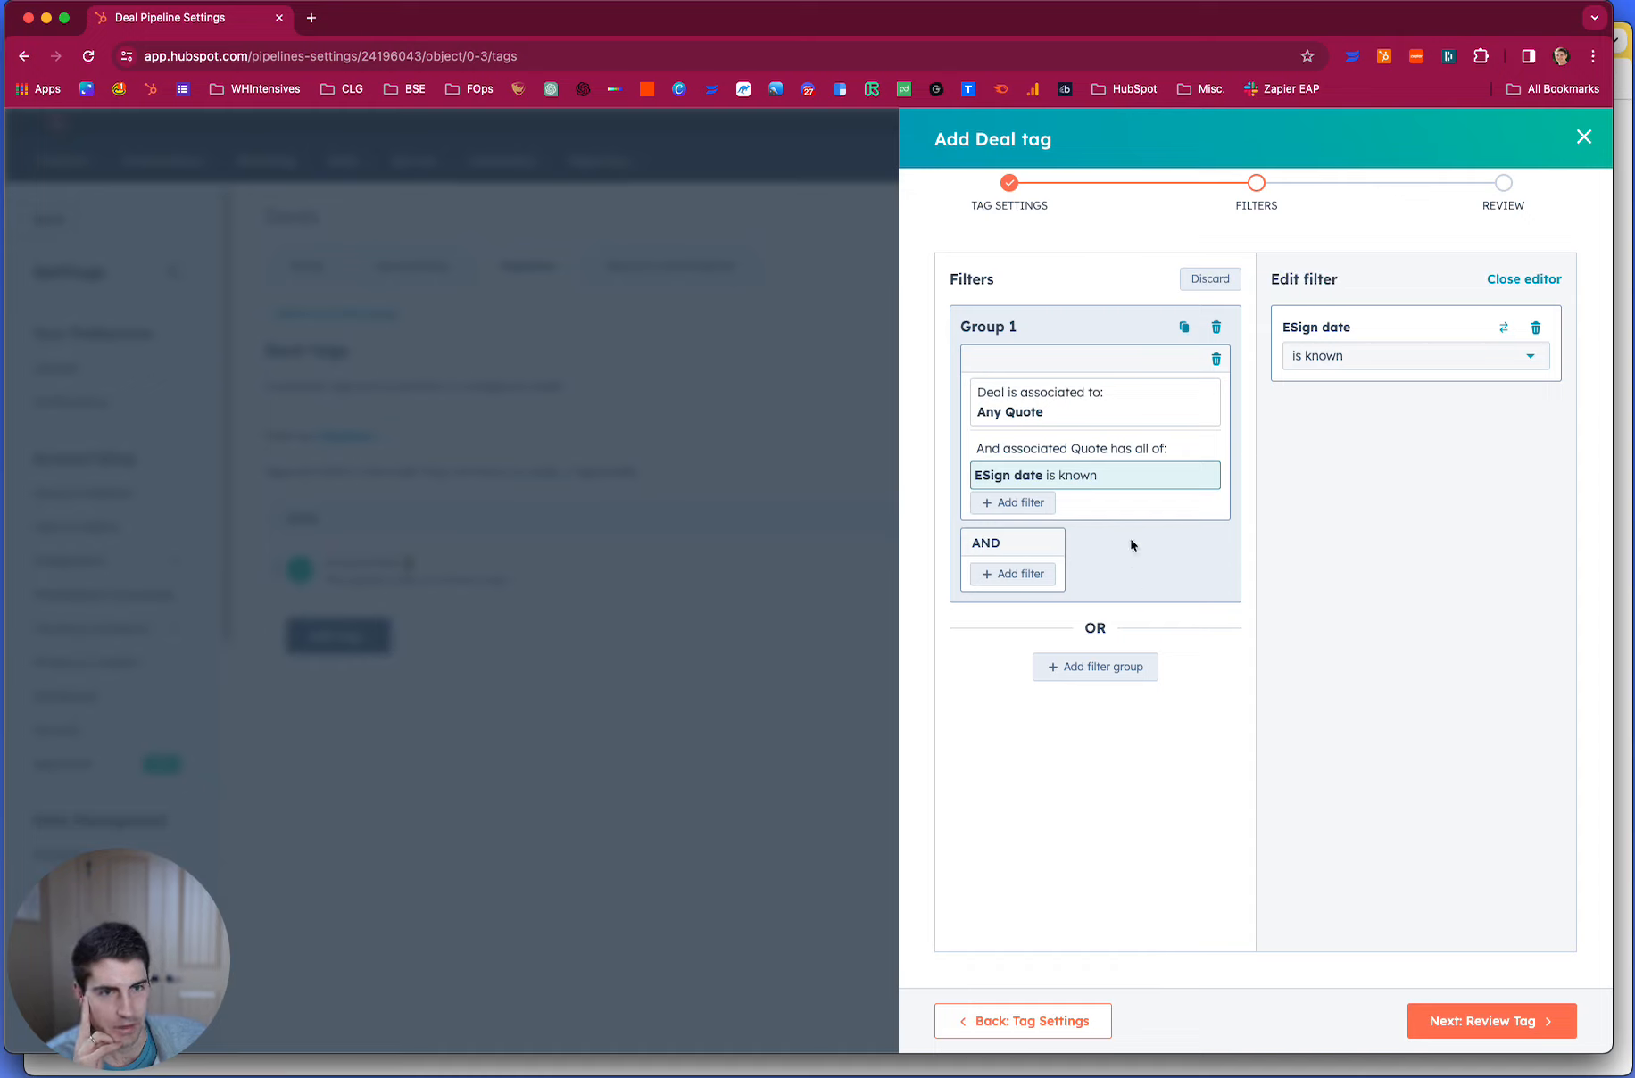
- Add an alternative filter group on the associated Quote object with Is manually signed equal to True
click(1058, 667)
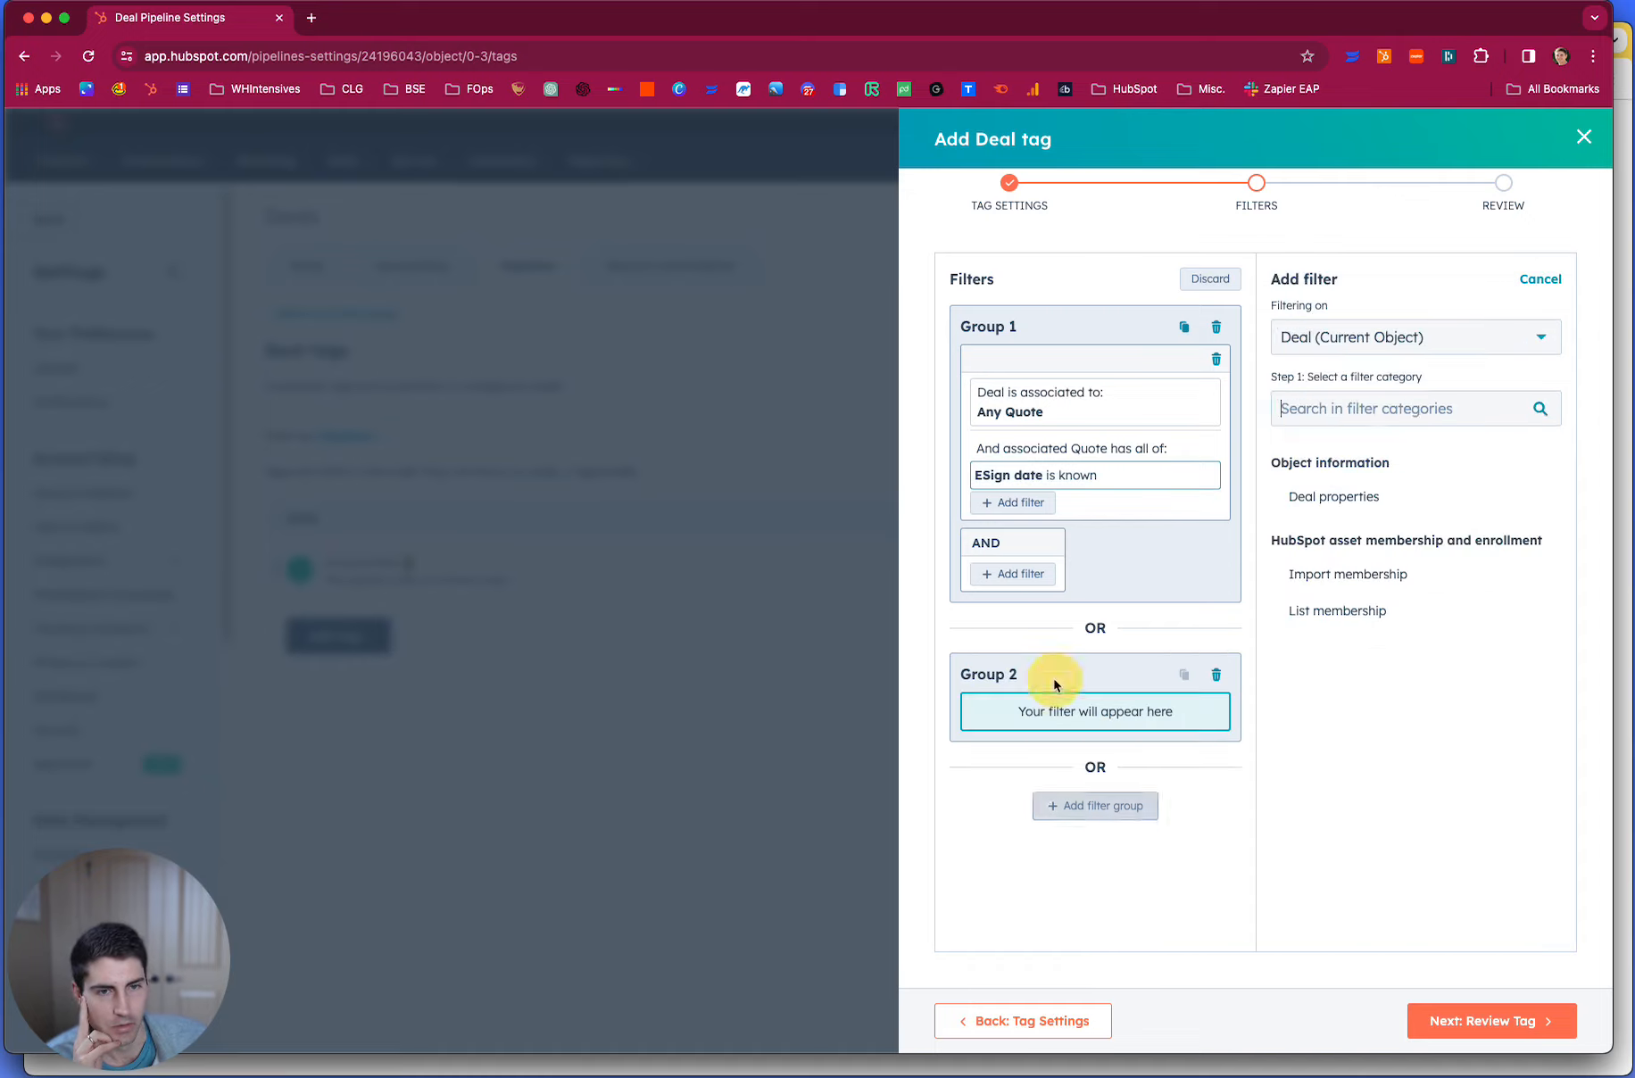
click(1417, 344)
scroll(1481, 576, down, 3)
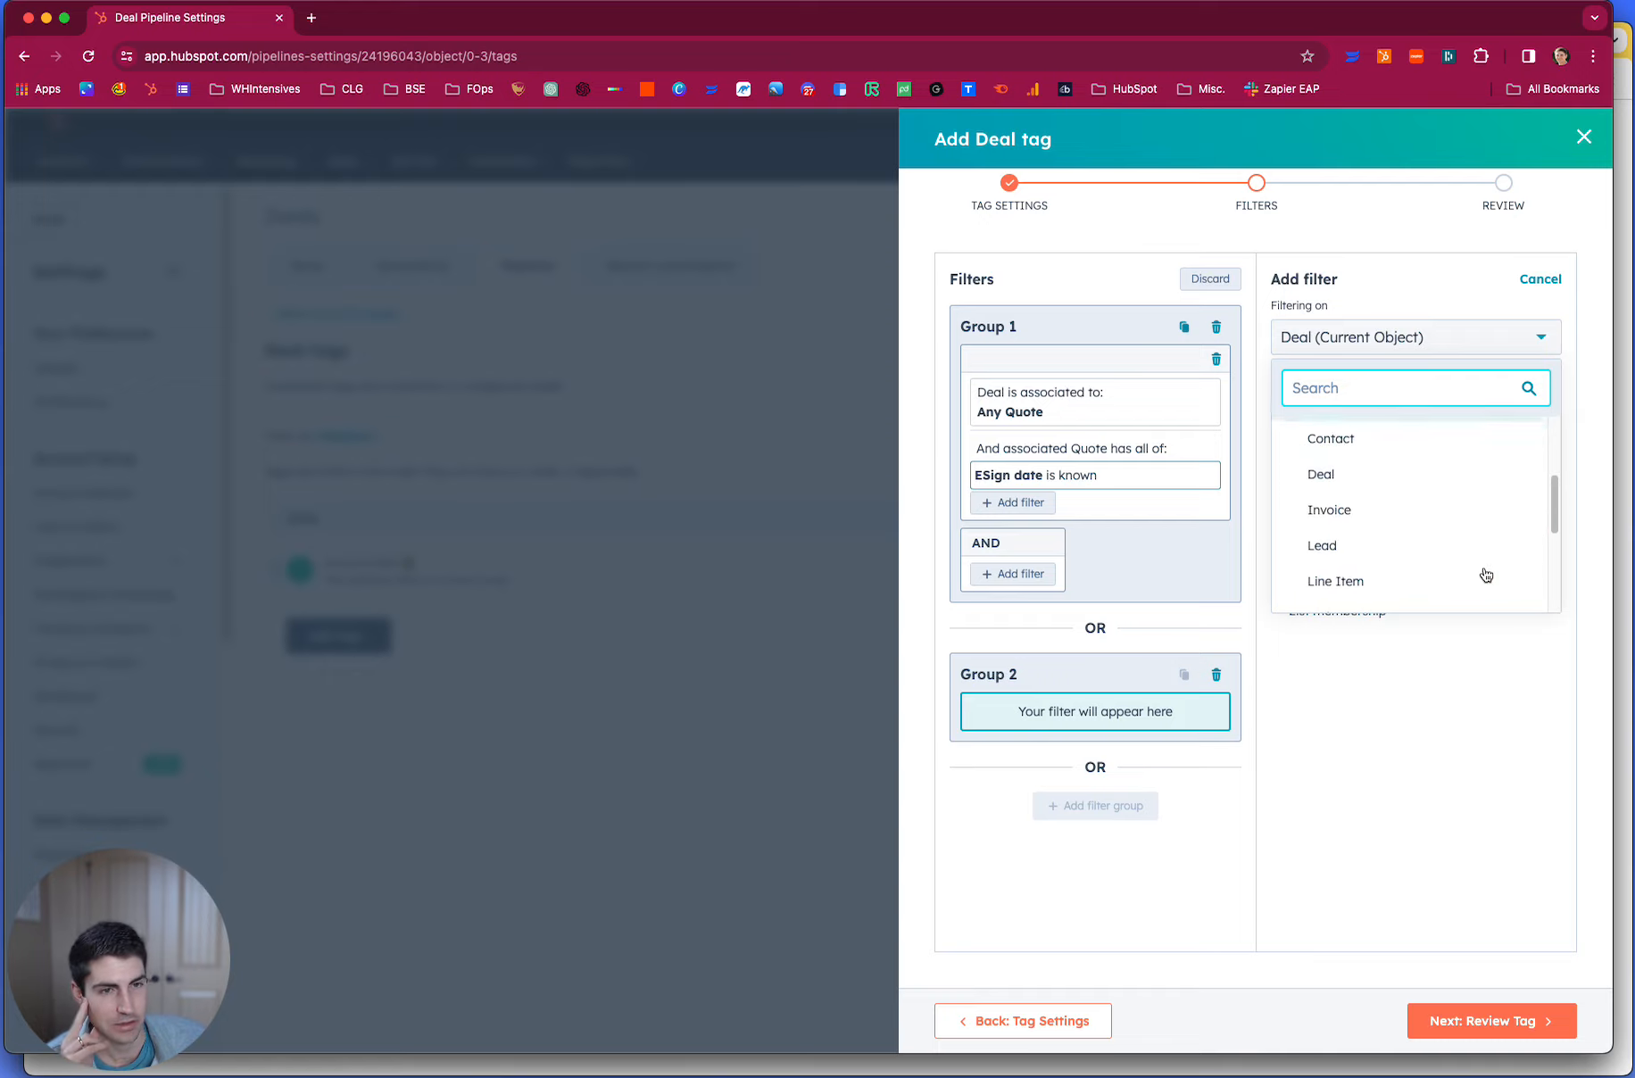
scroll(1415, 594, down, 3)
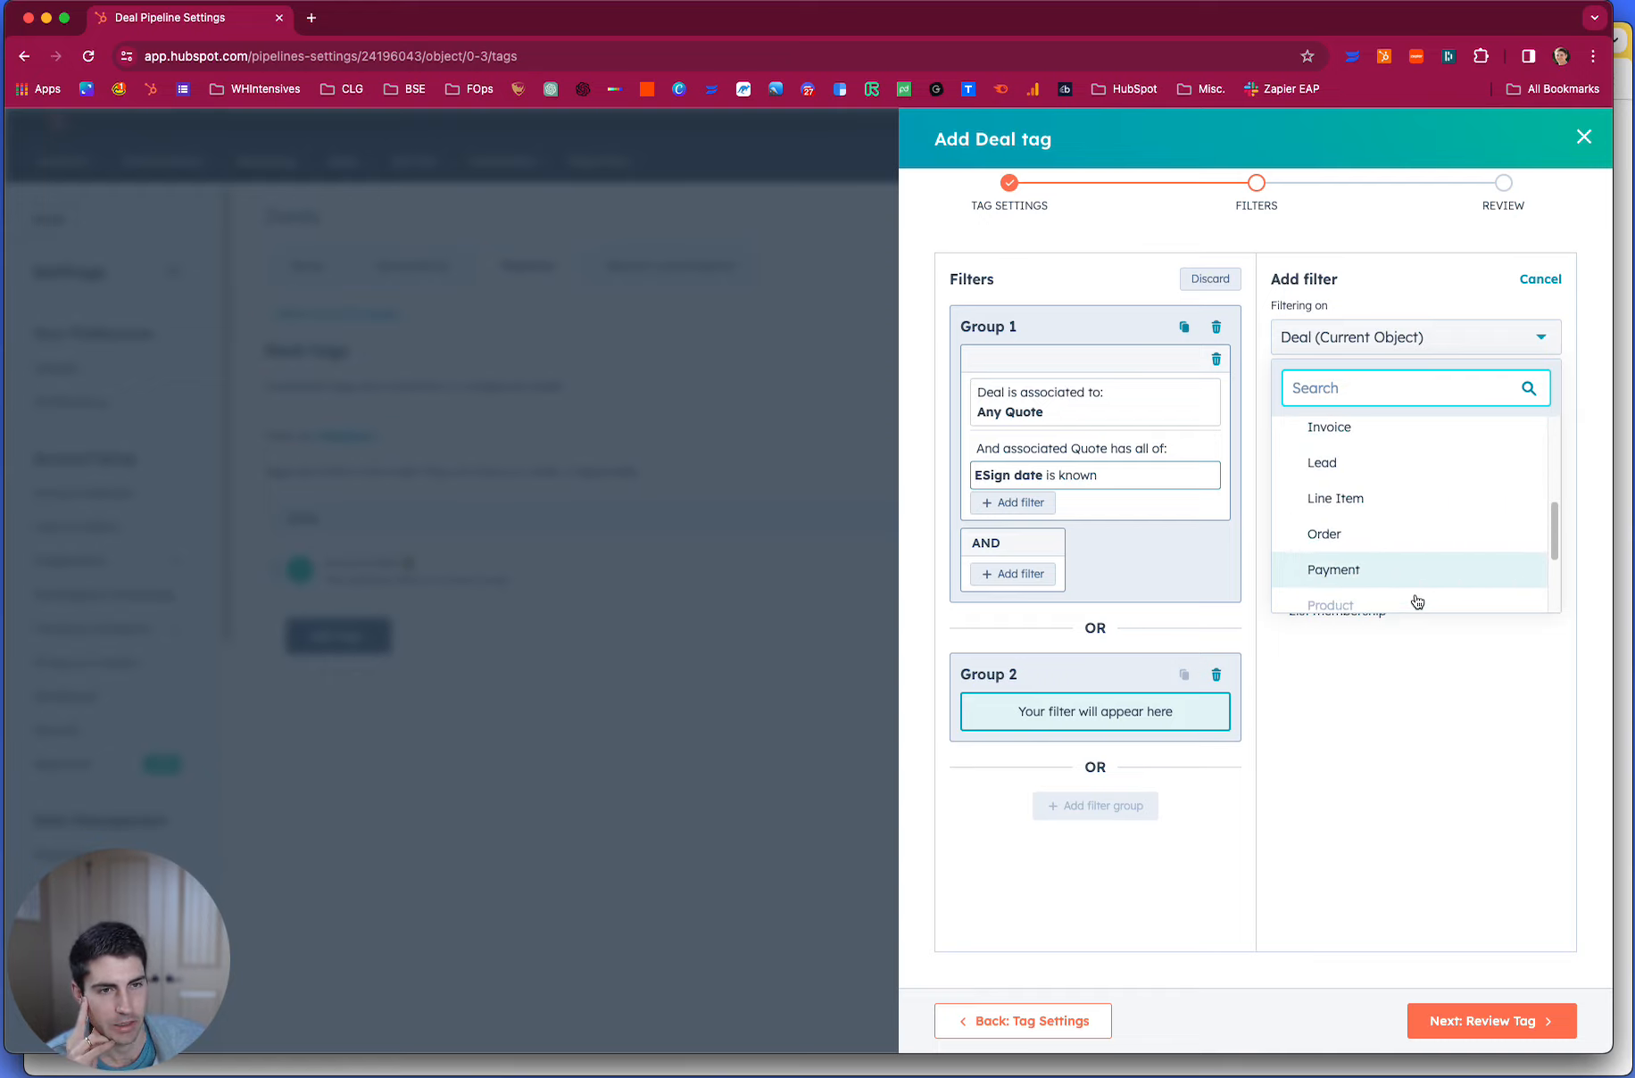
click(1386, 565)
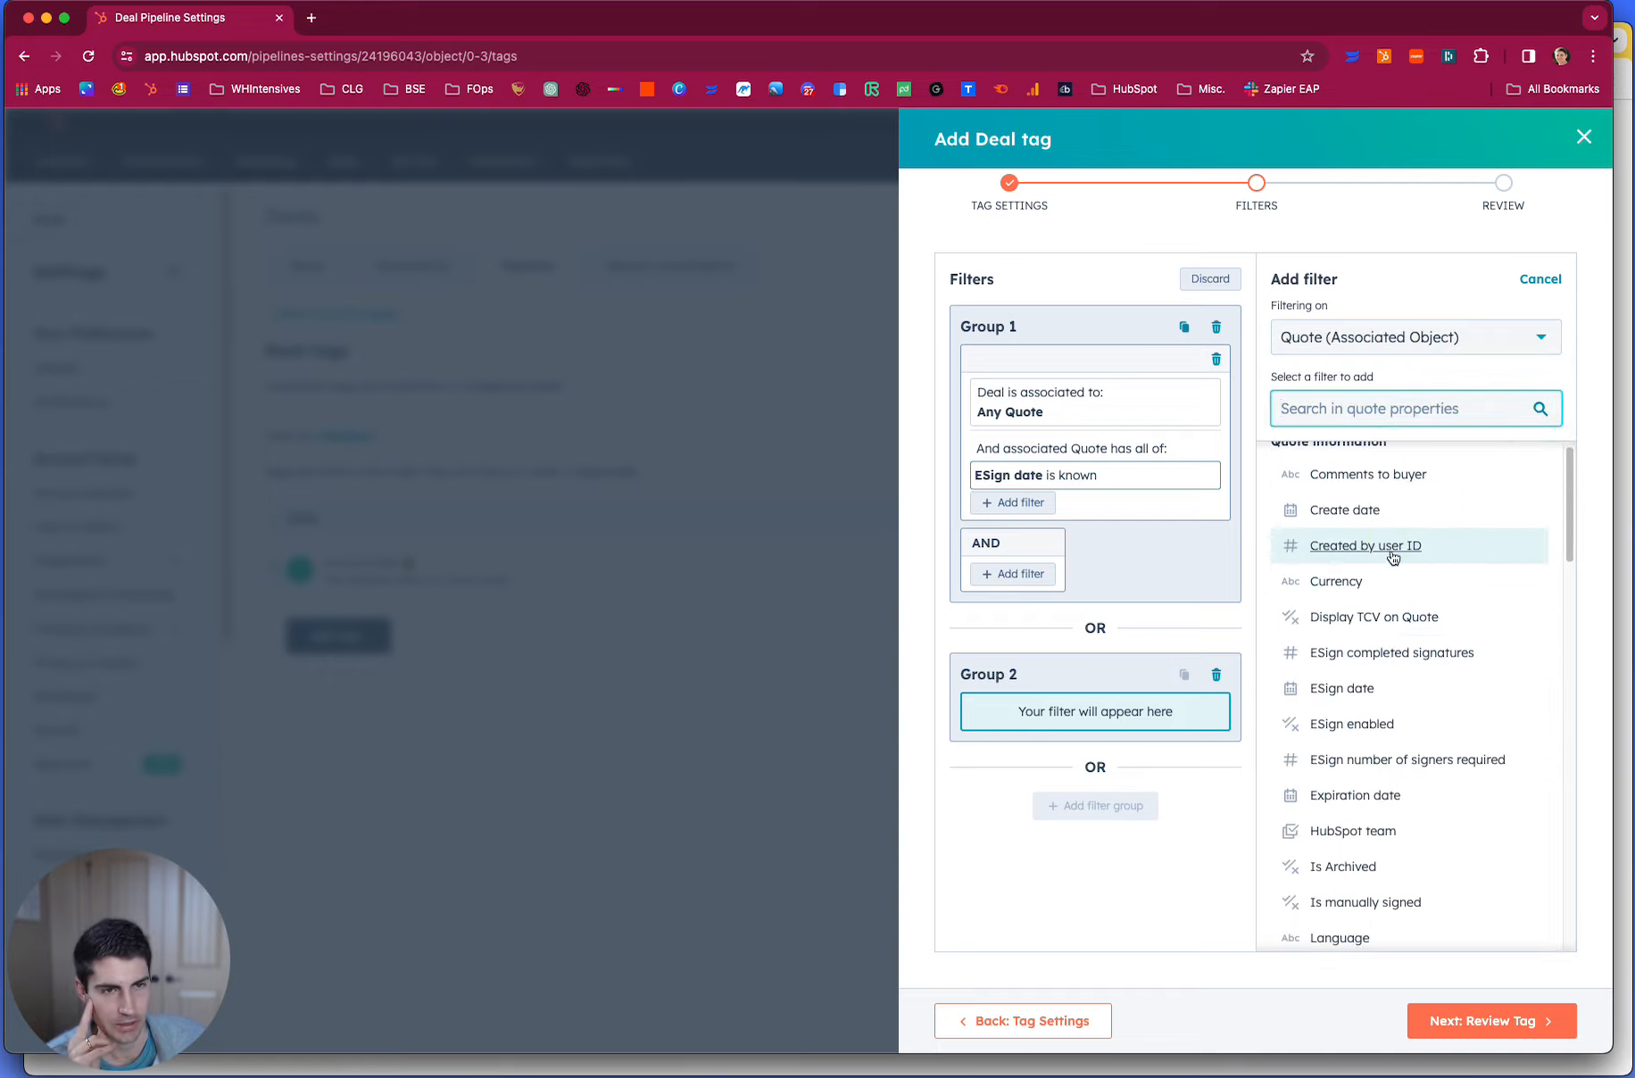
text(manual)
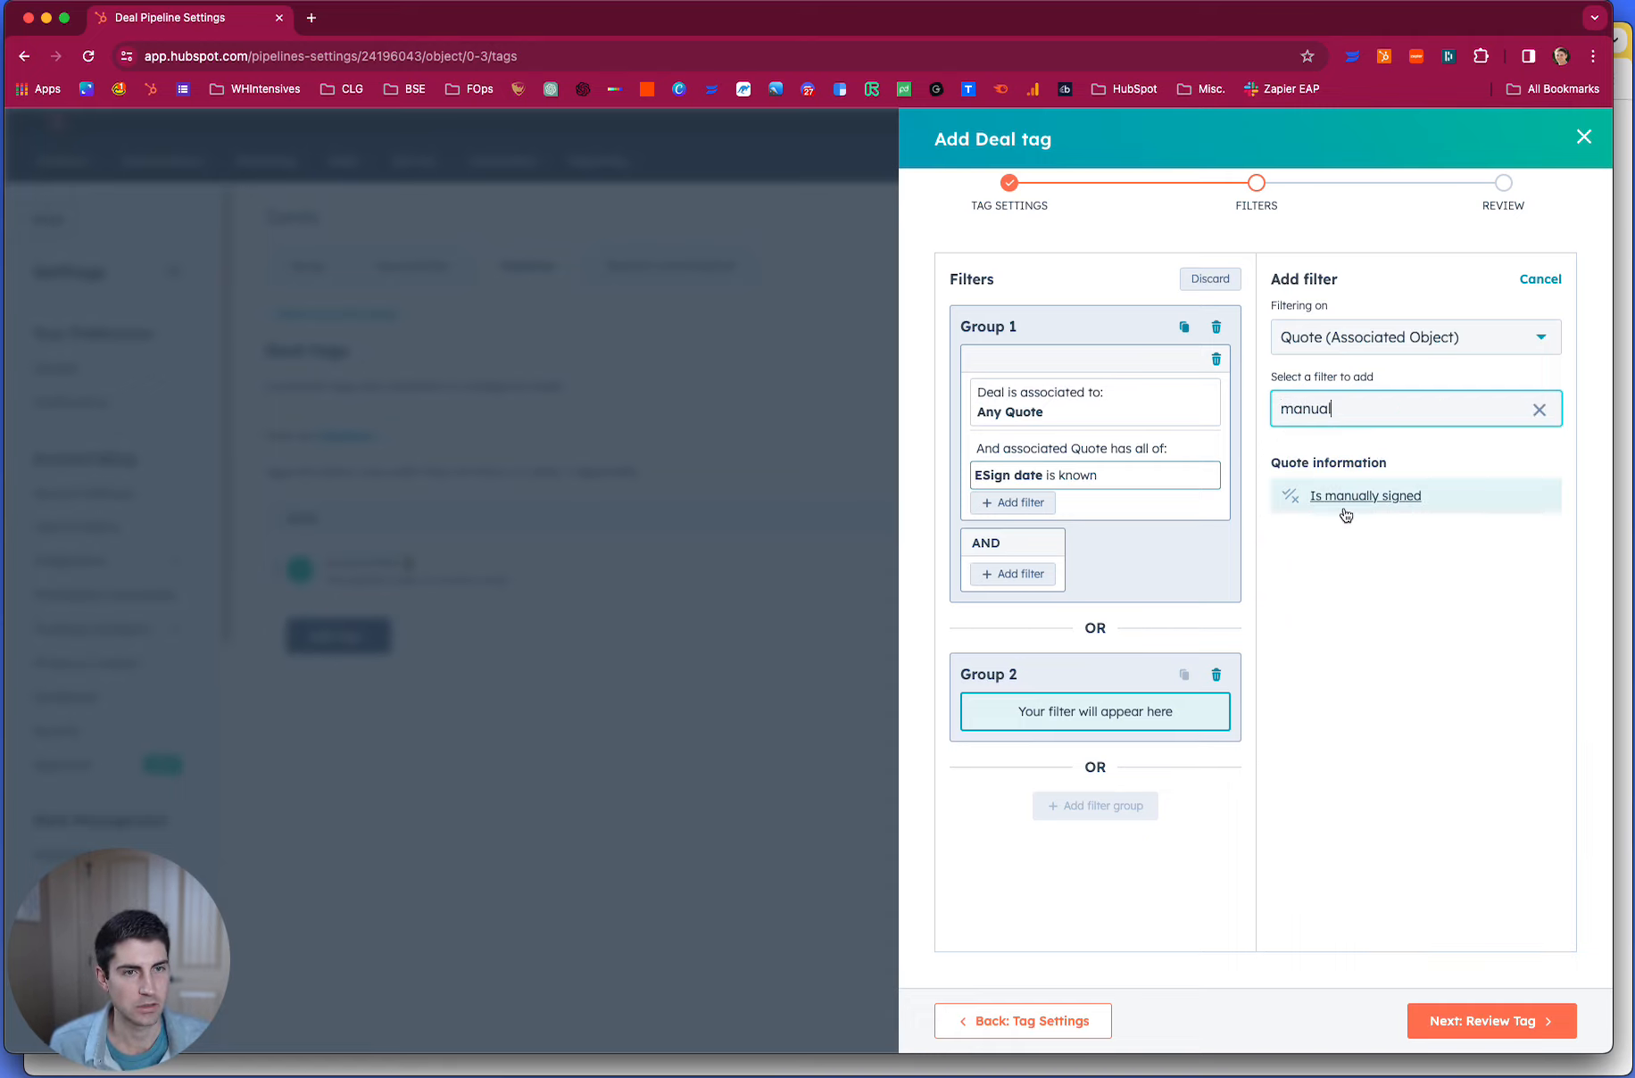
click(1345, 507)
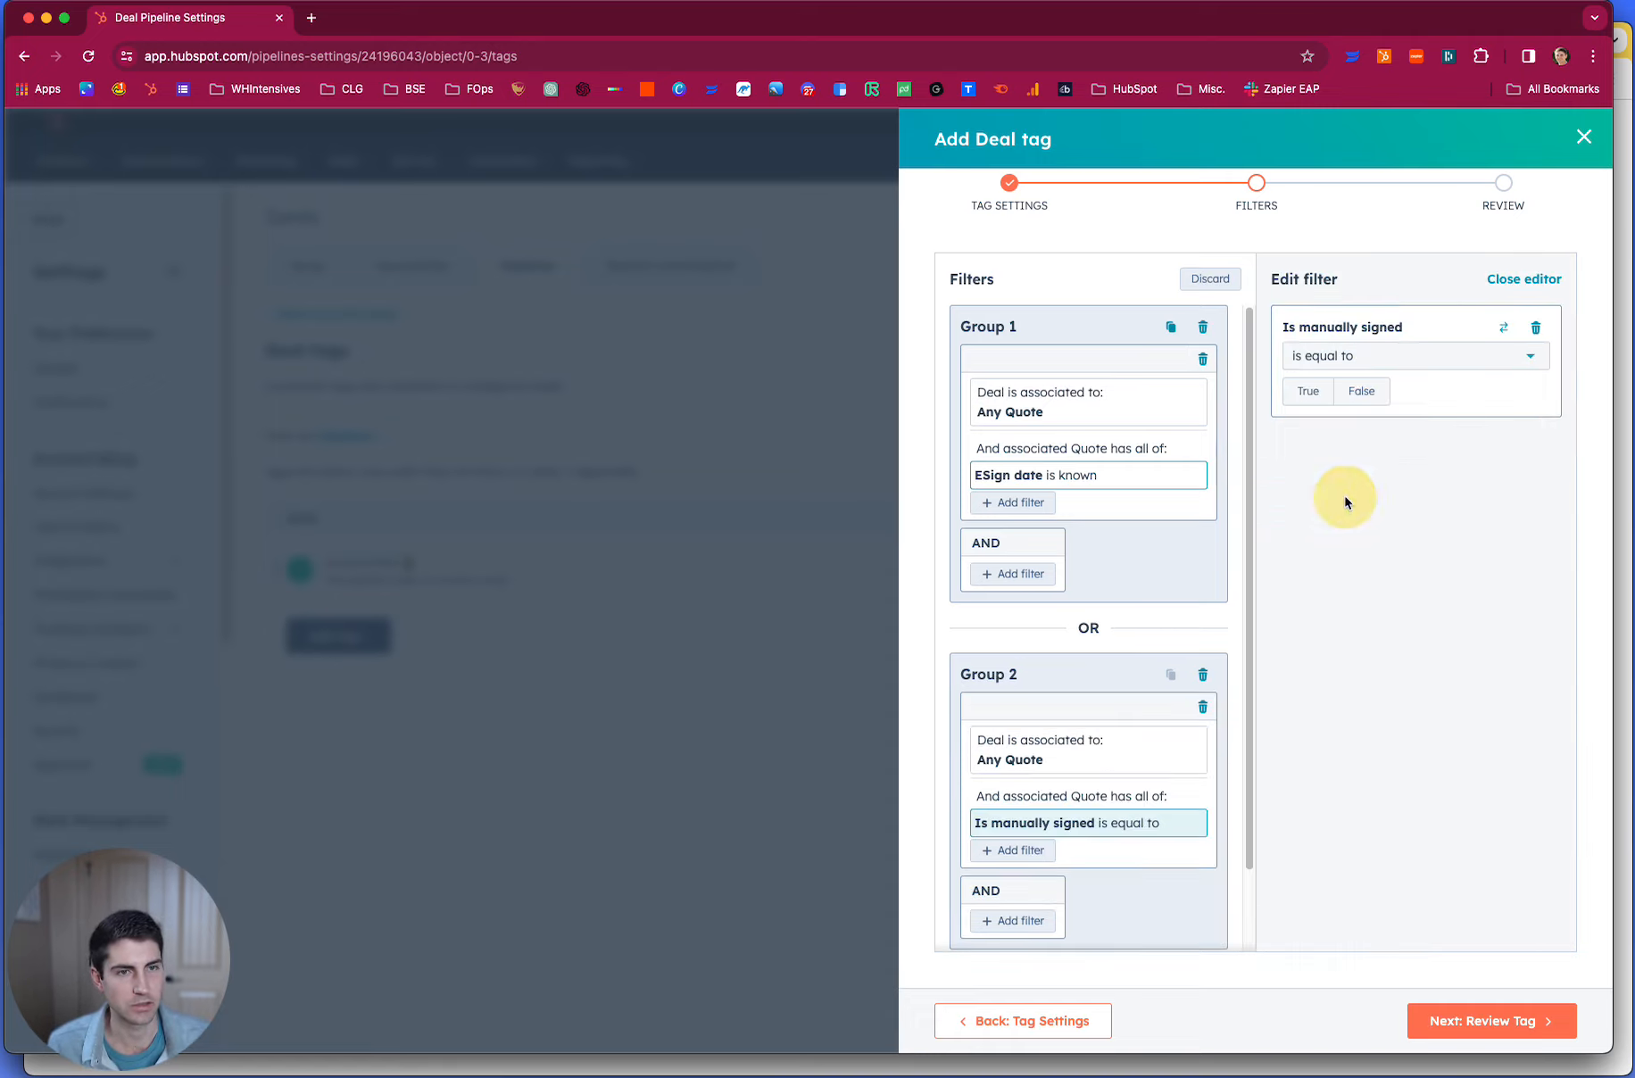
click(1304, 397)
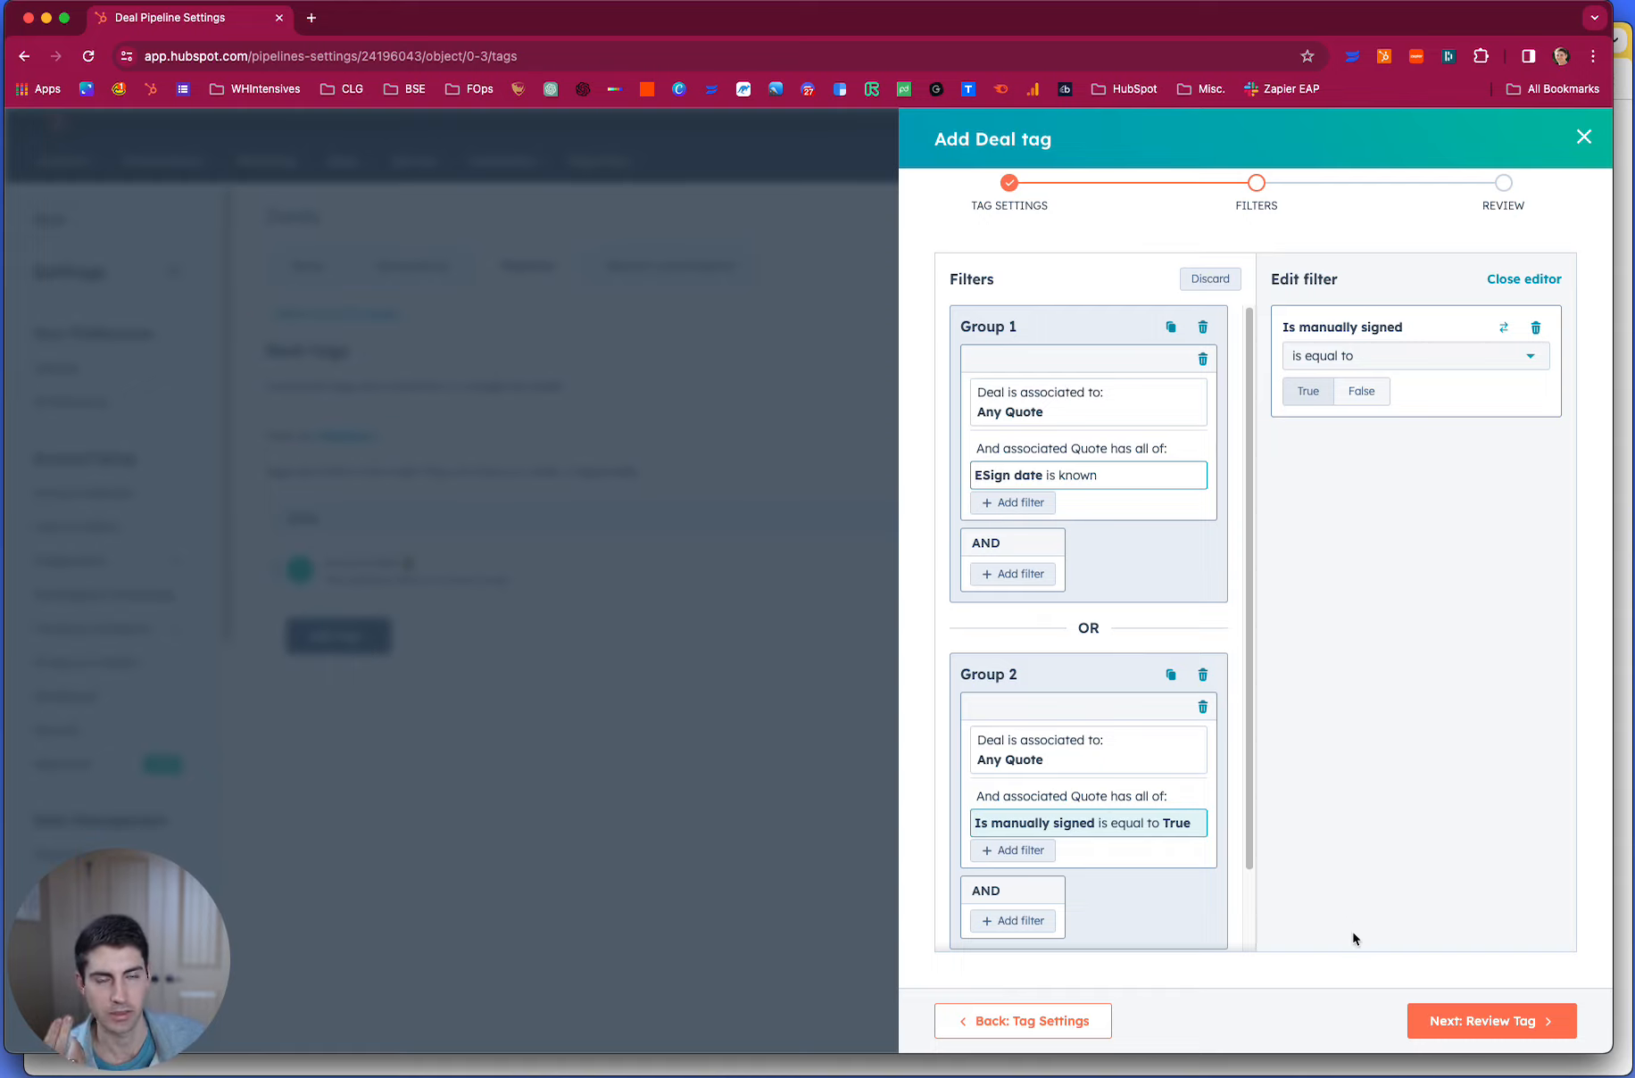
- Review the Agreement Signed tag's settings and filters, and save the tag
click(1420, 1019)
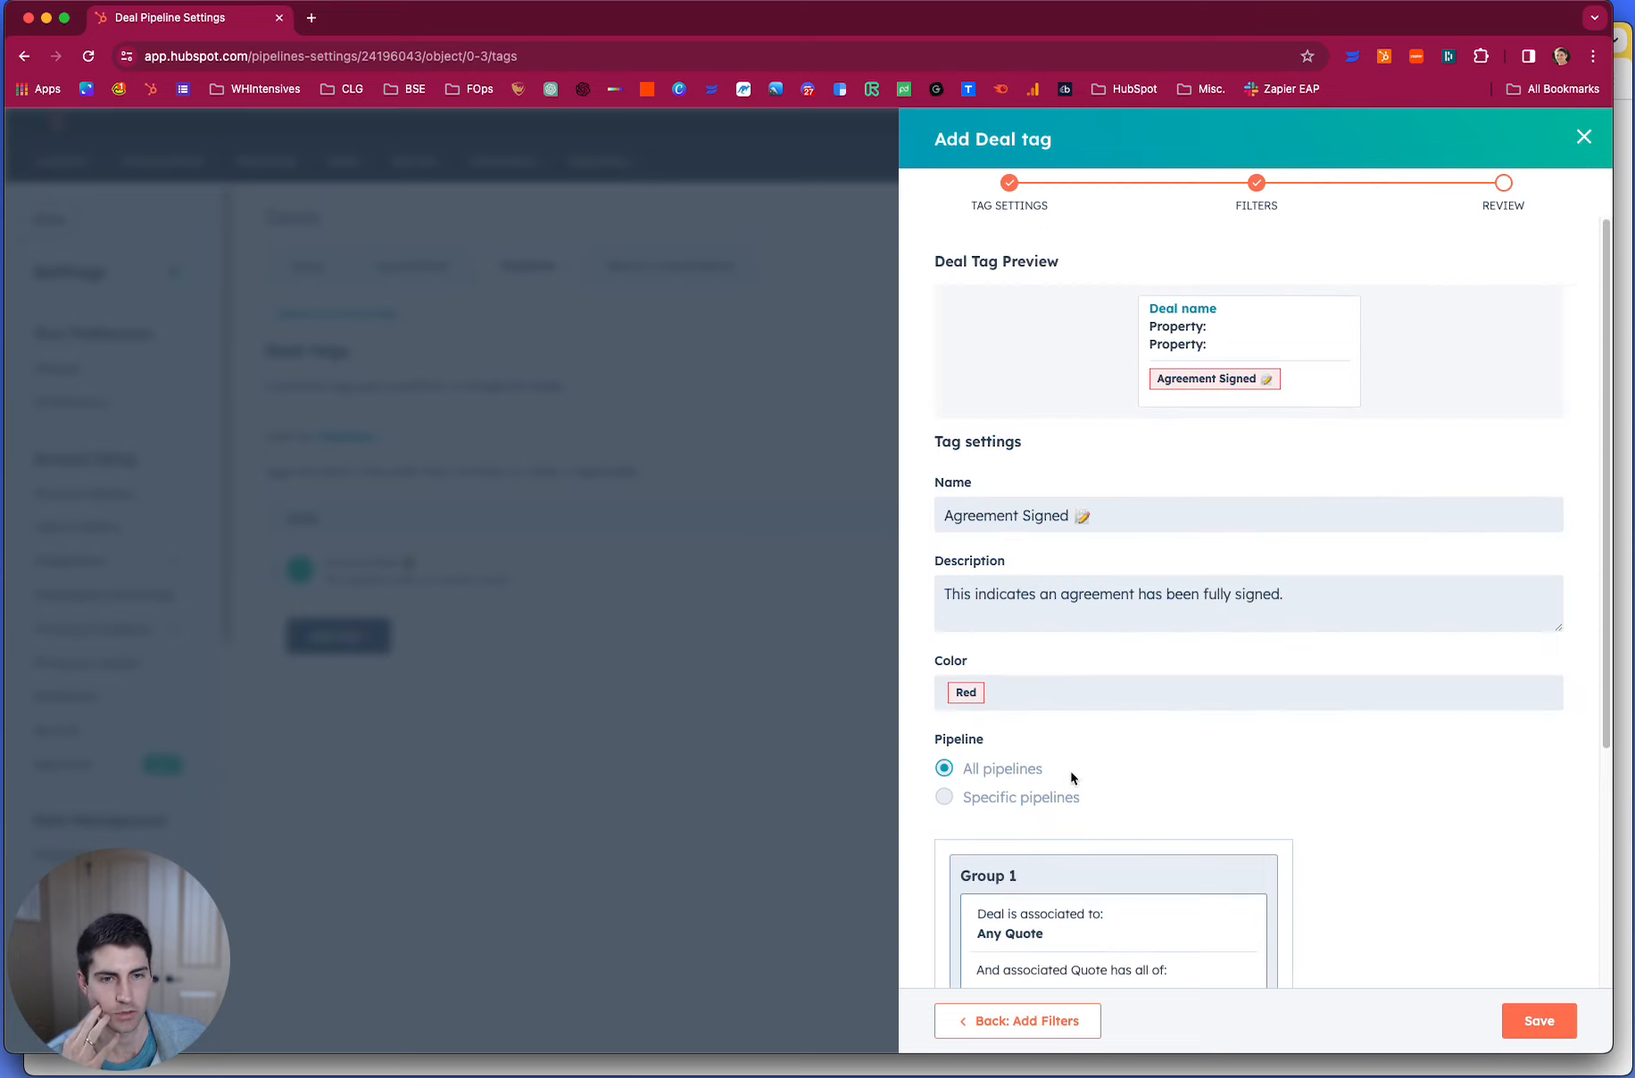
scroll(1086, 738, down, 2)
click(1552, 1023)
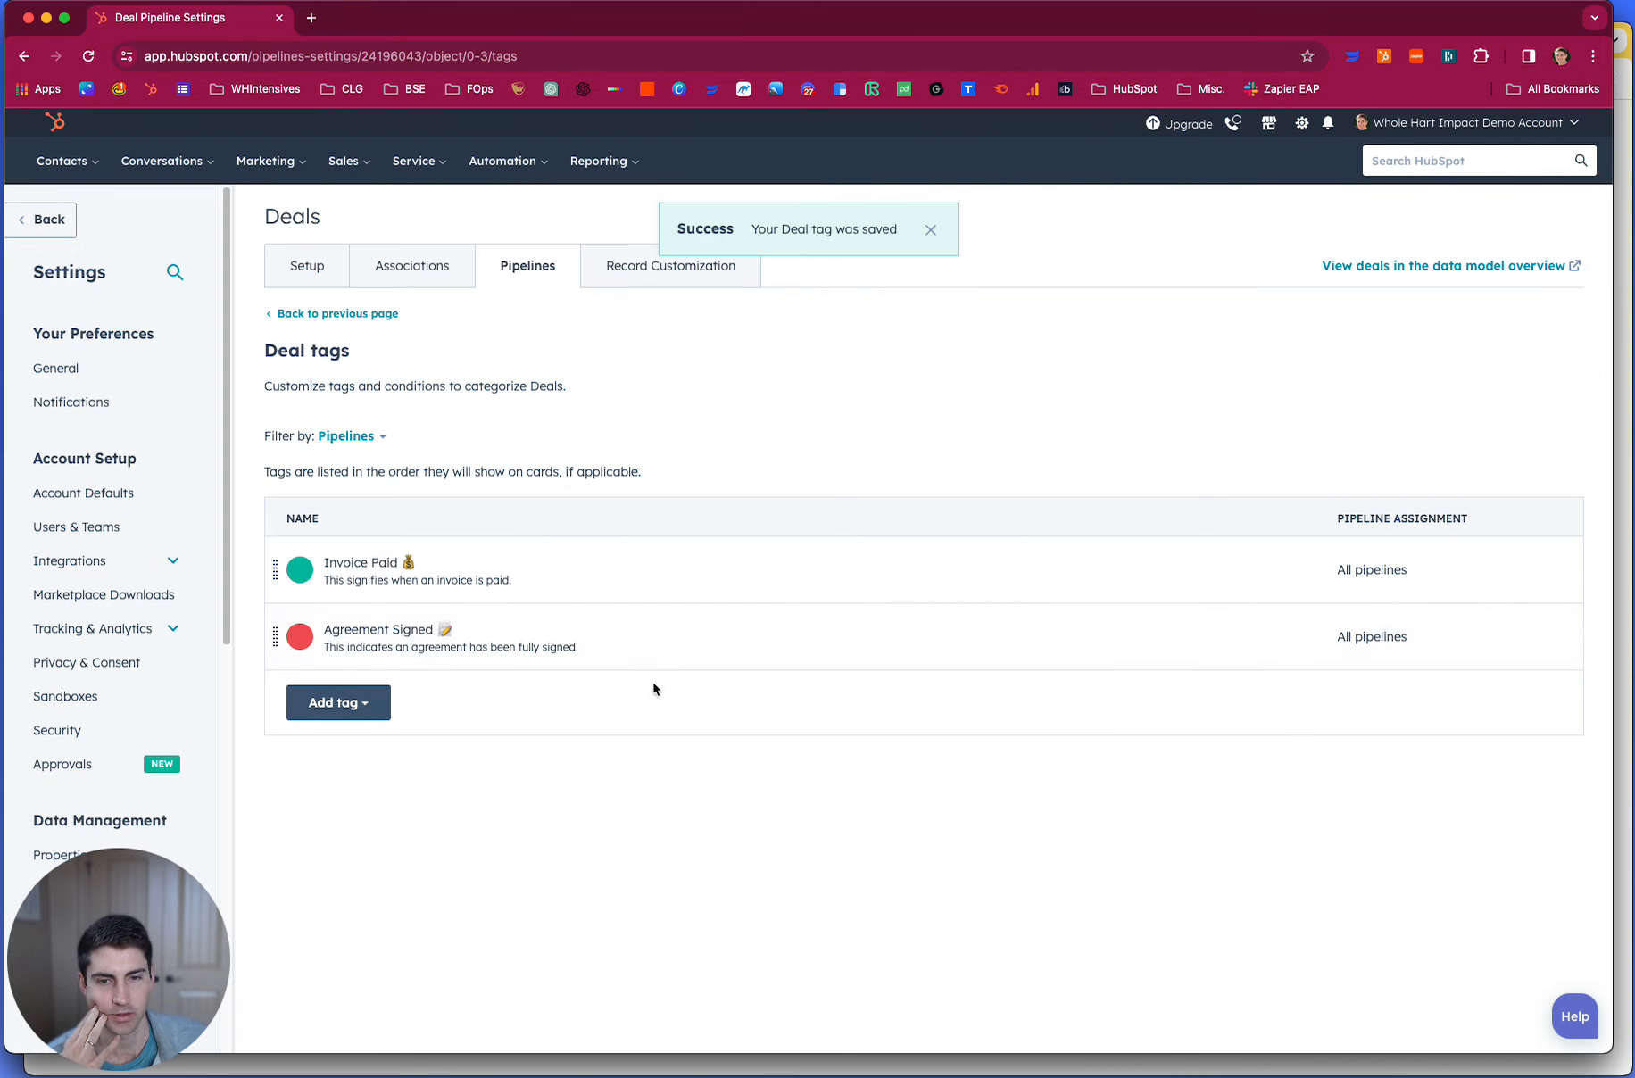
- Open the deals board and reload it to check which tags show on the deal cards
mouse_move(342, 162)
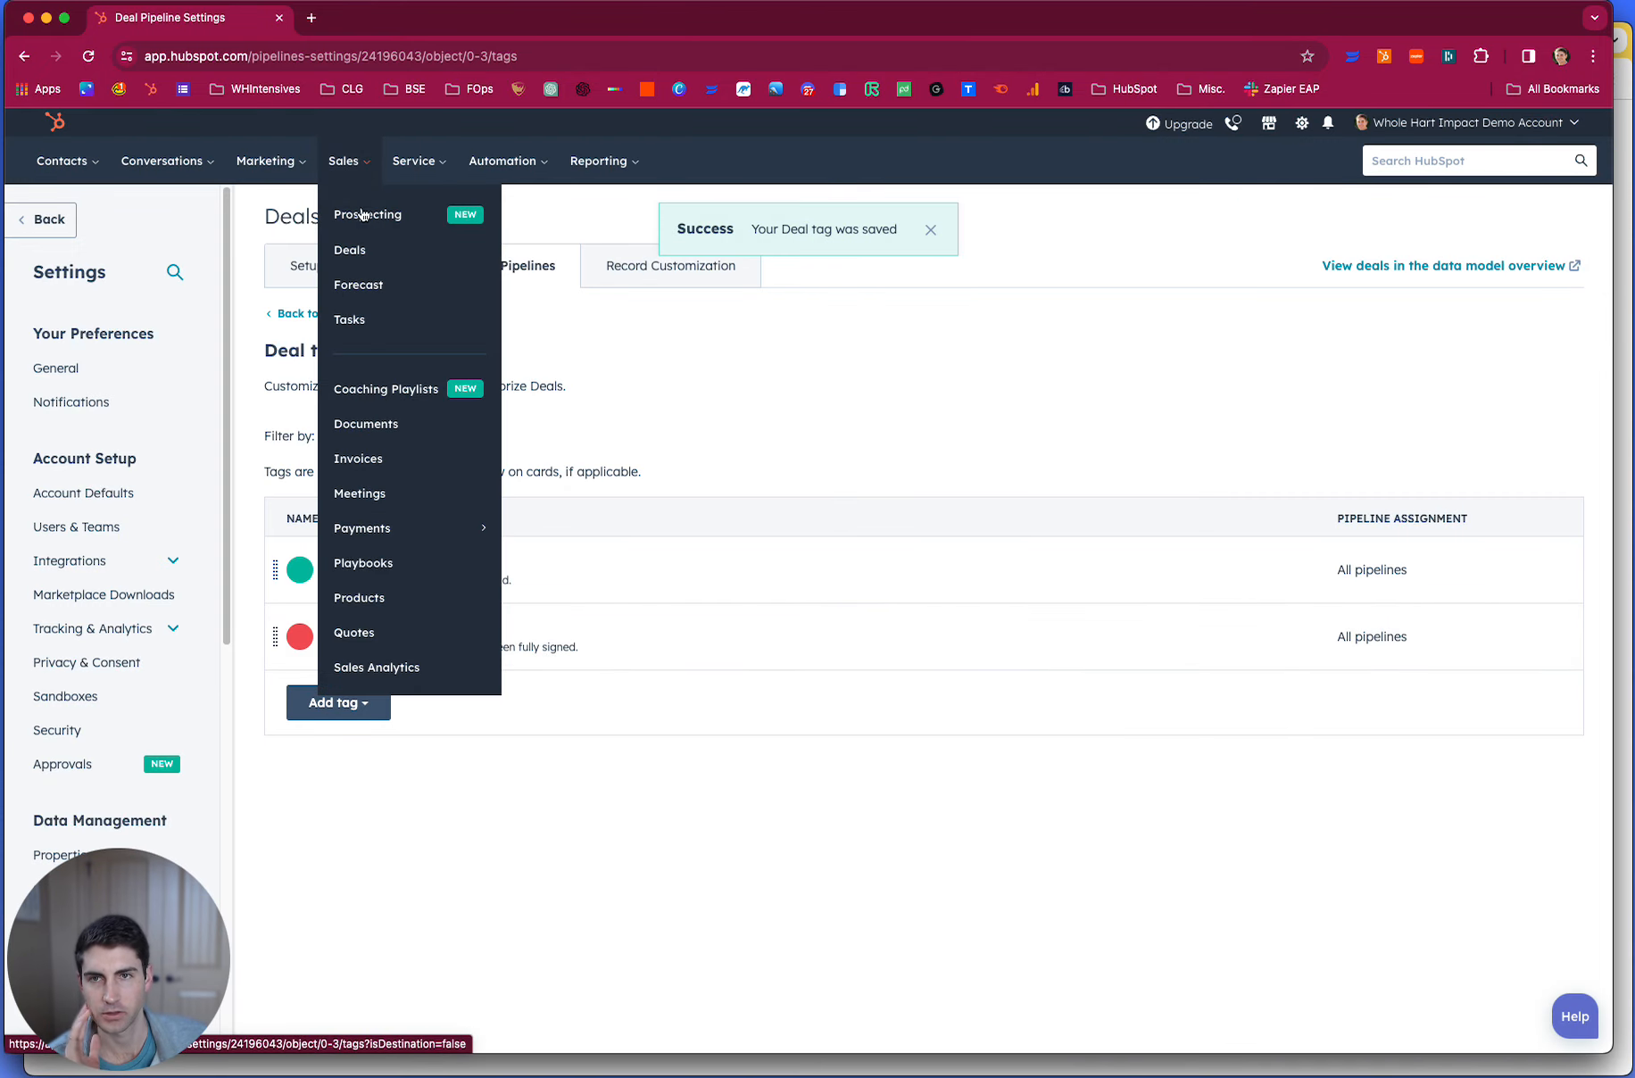
click(377, 253)
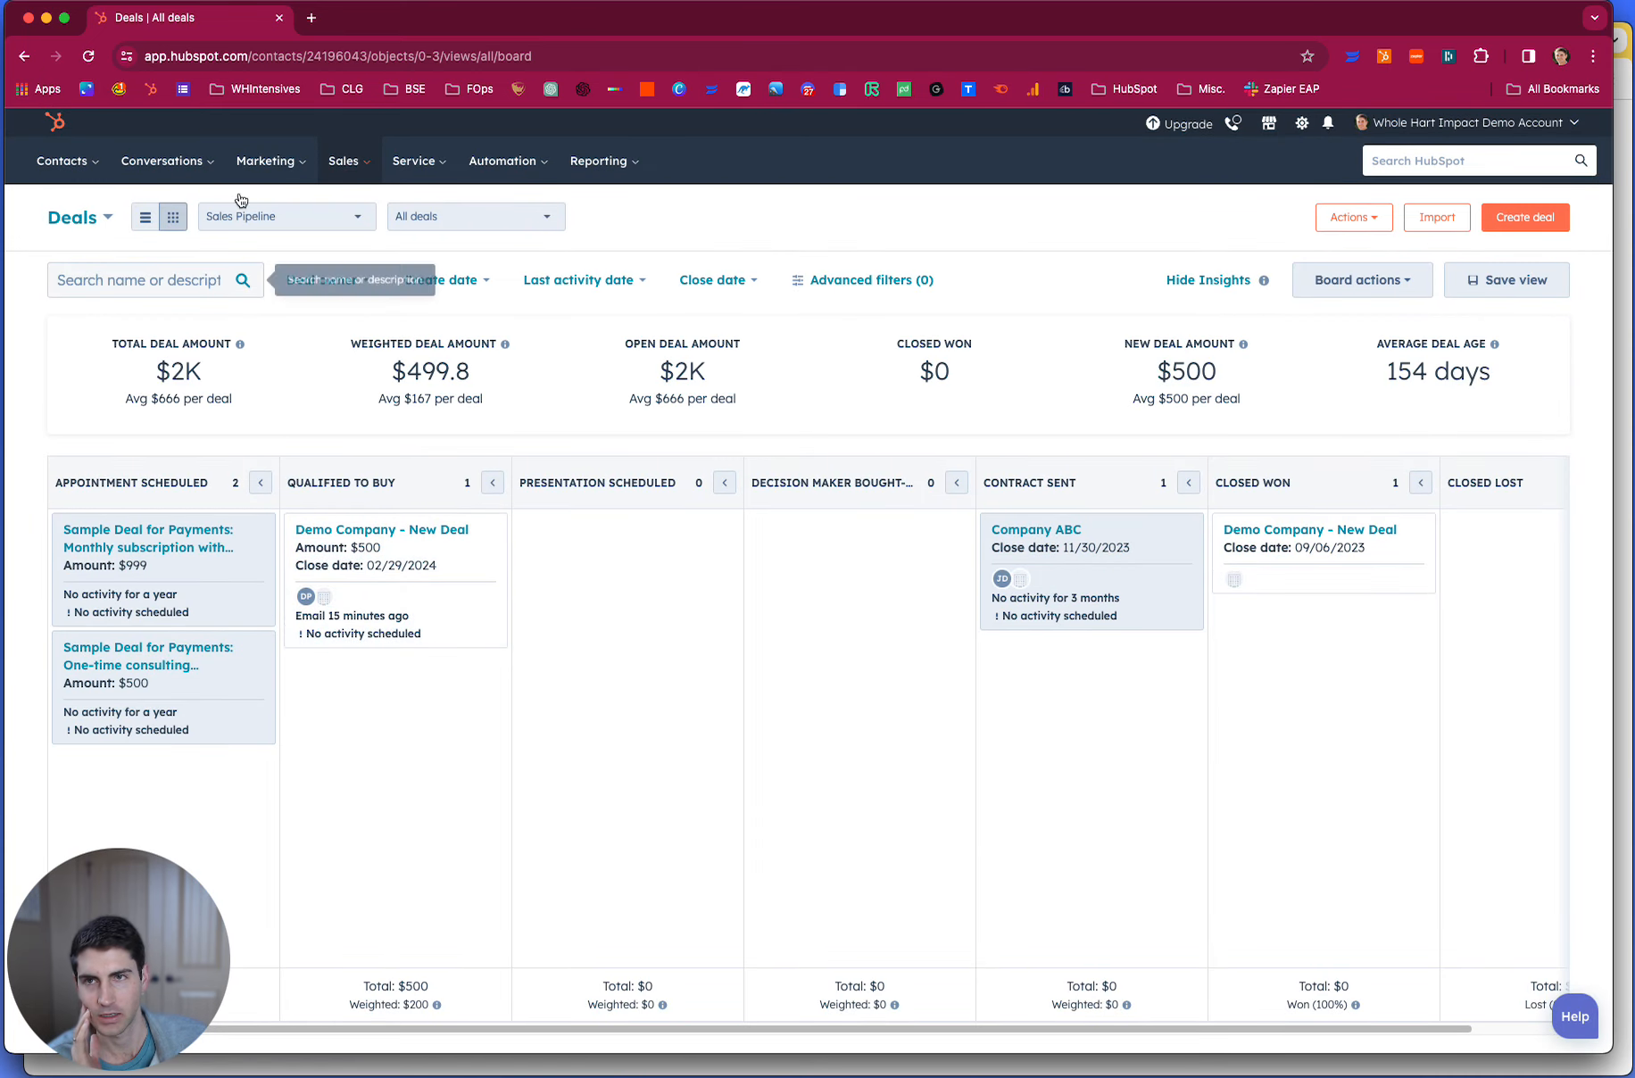
click(89, 58)
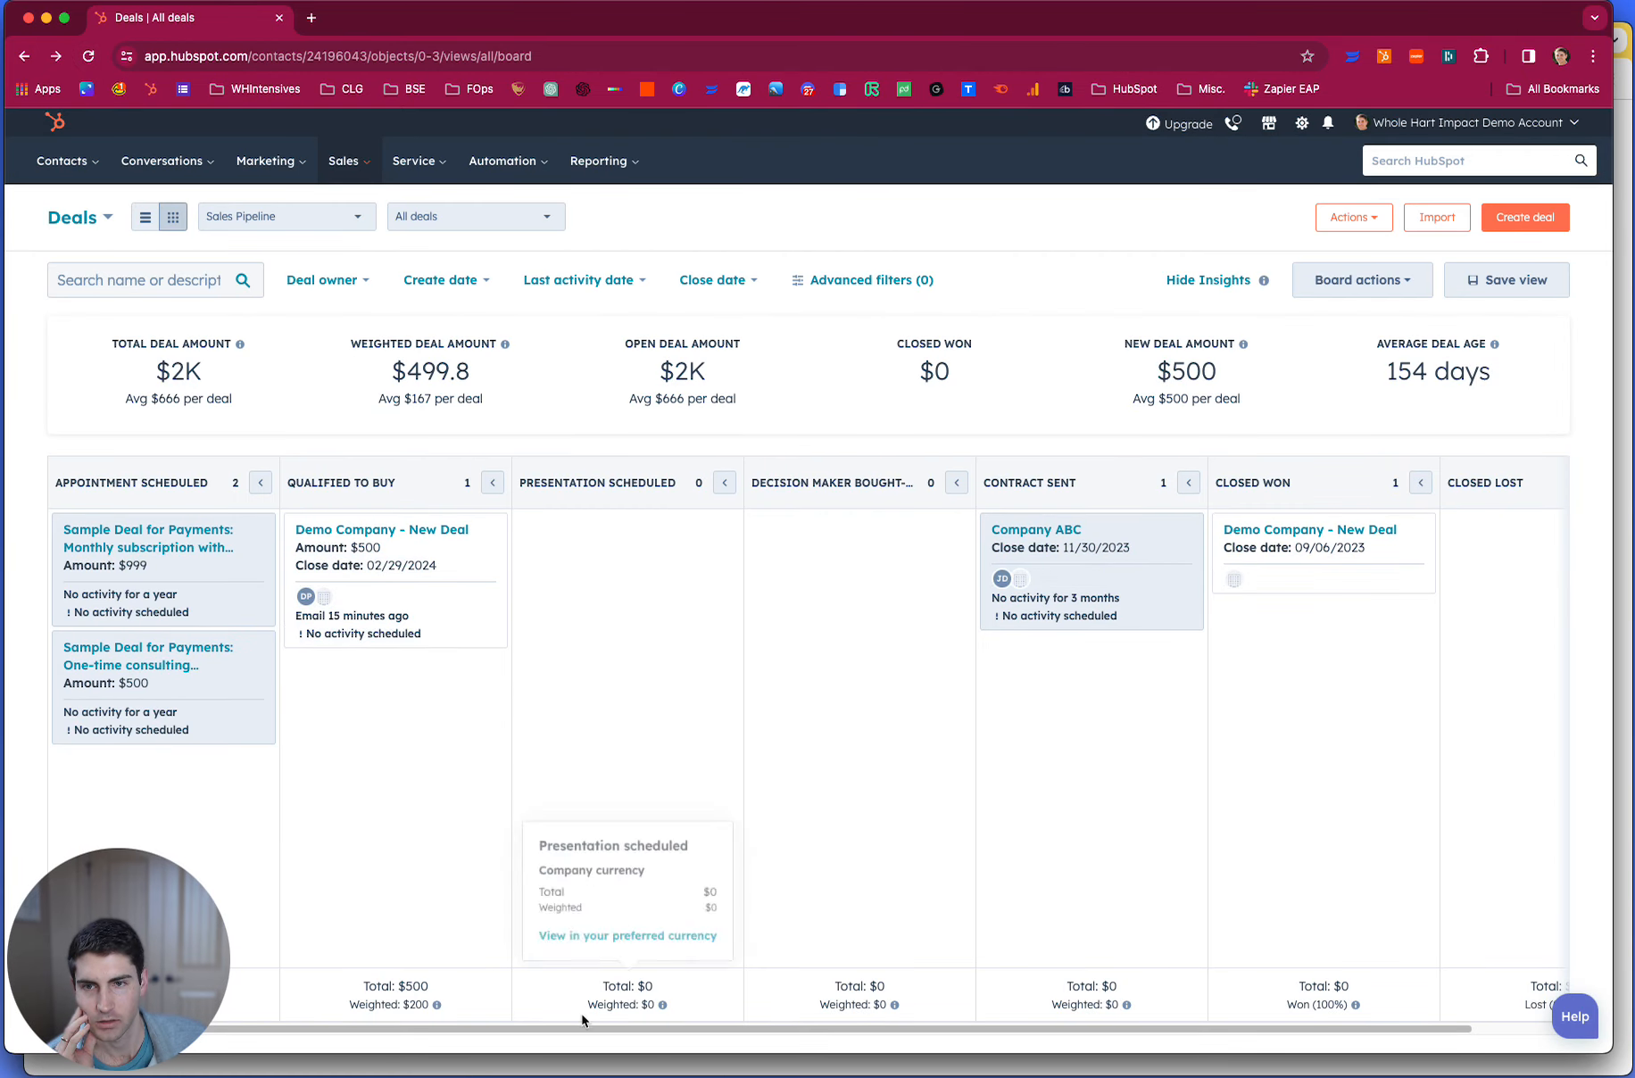
click(572, 1076)
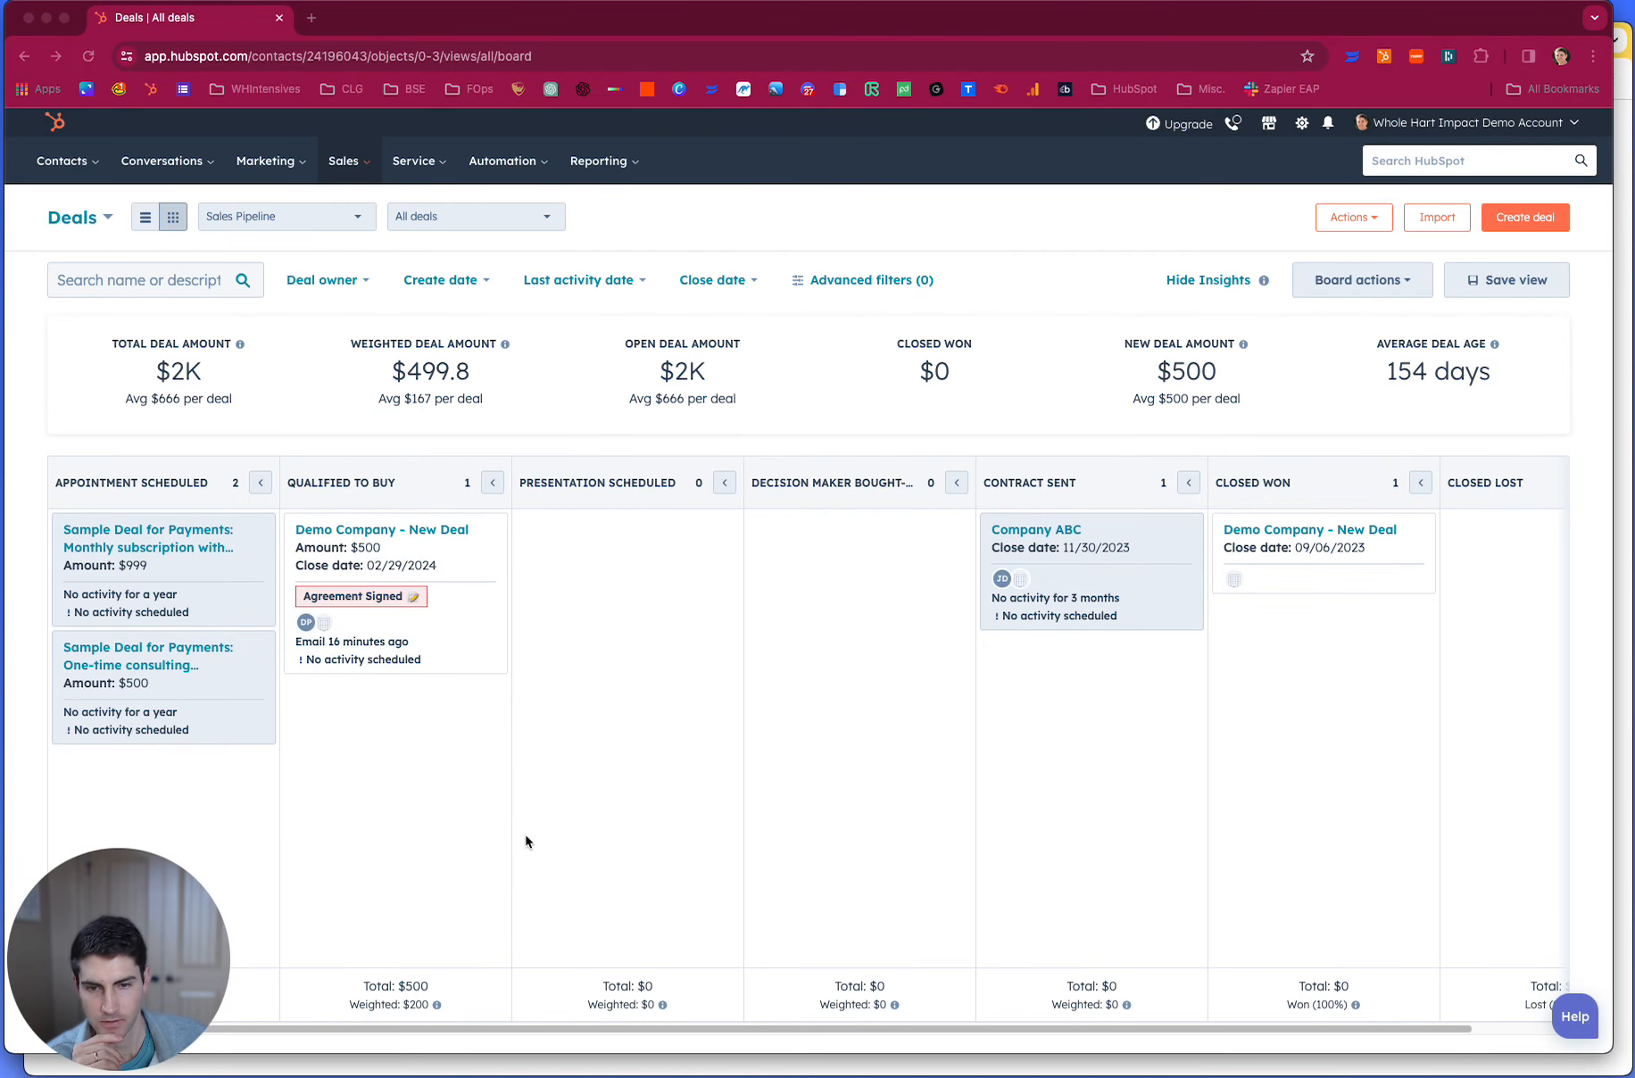
click(94, 55)
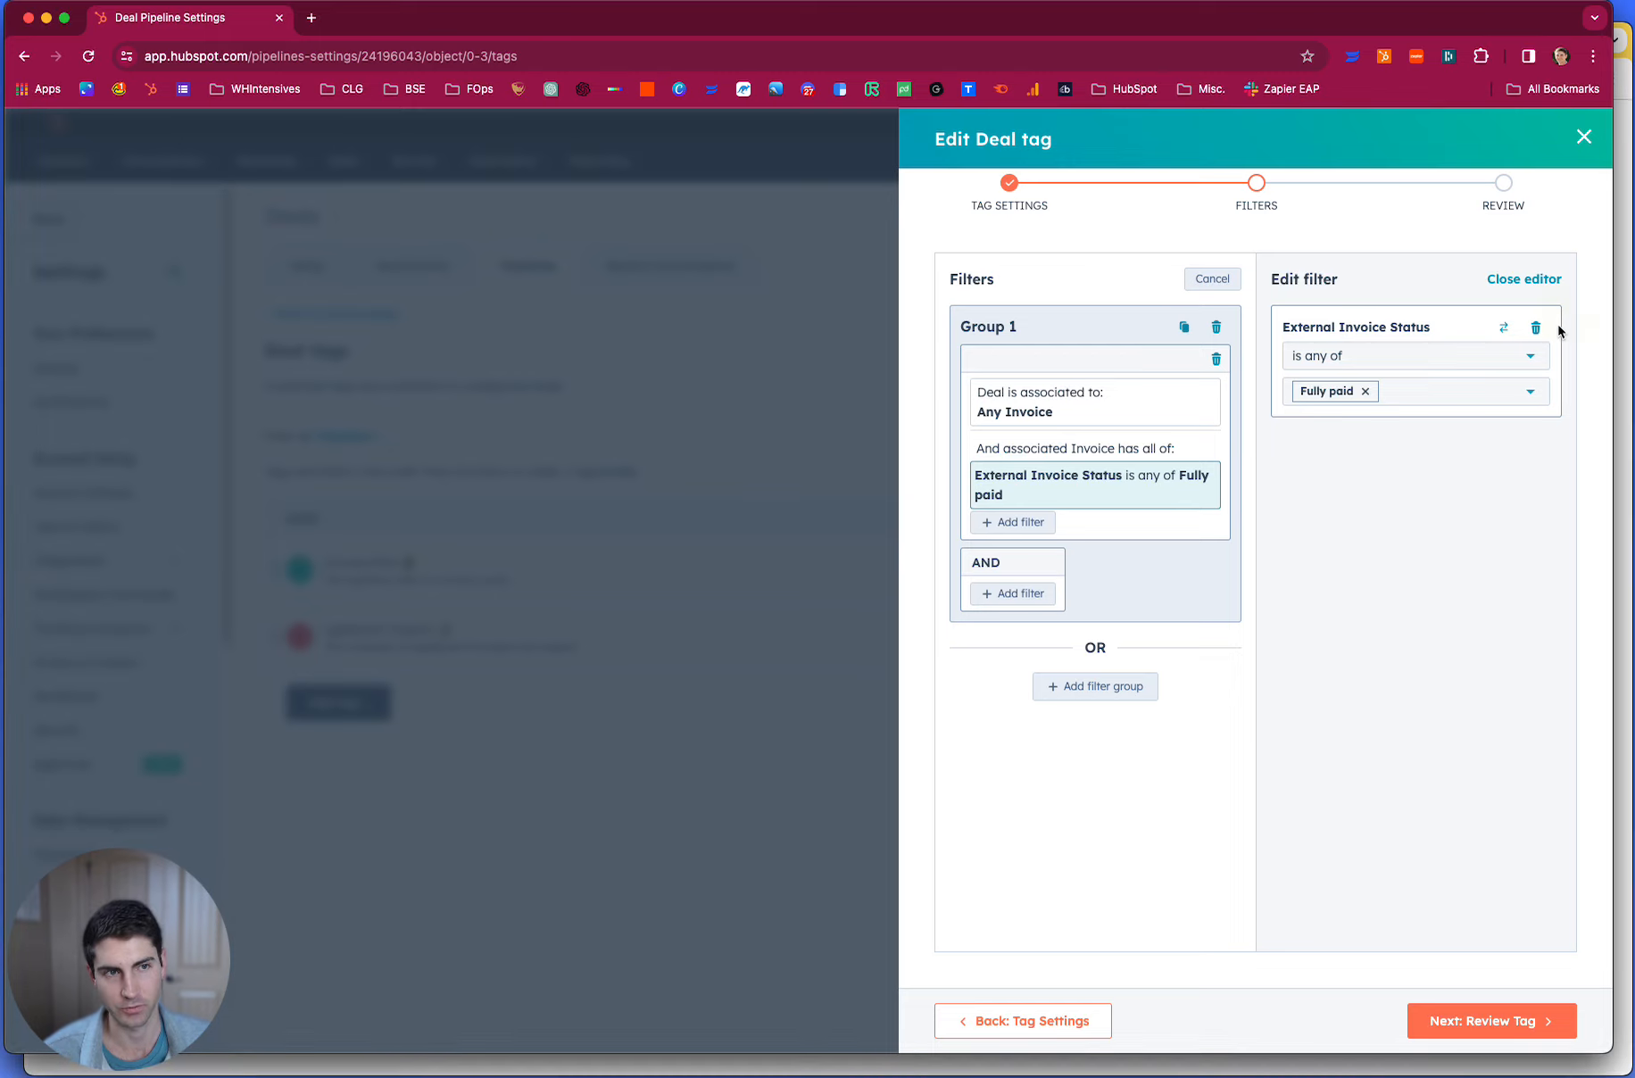
- Replace the Invoice Paid tag's External Invoice Status filter with a new filter on the associated Invoice object
click(1536, 327)
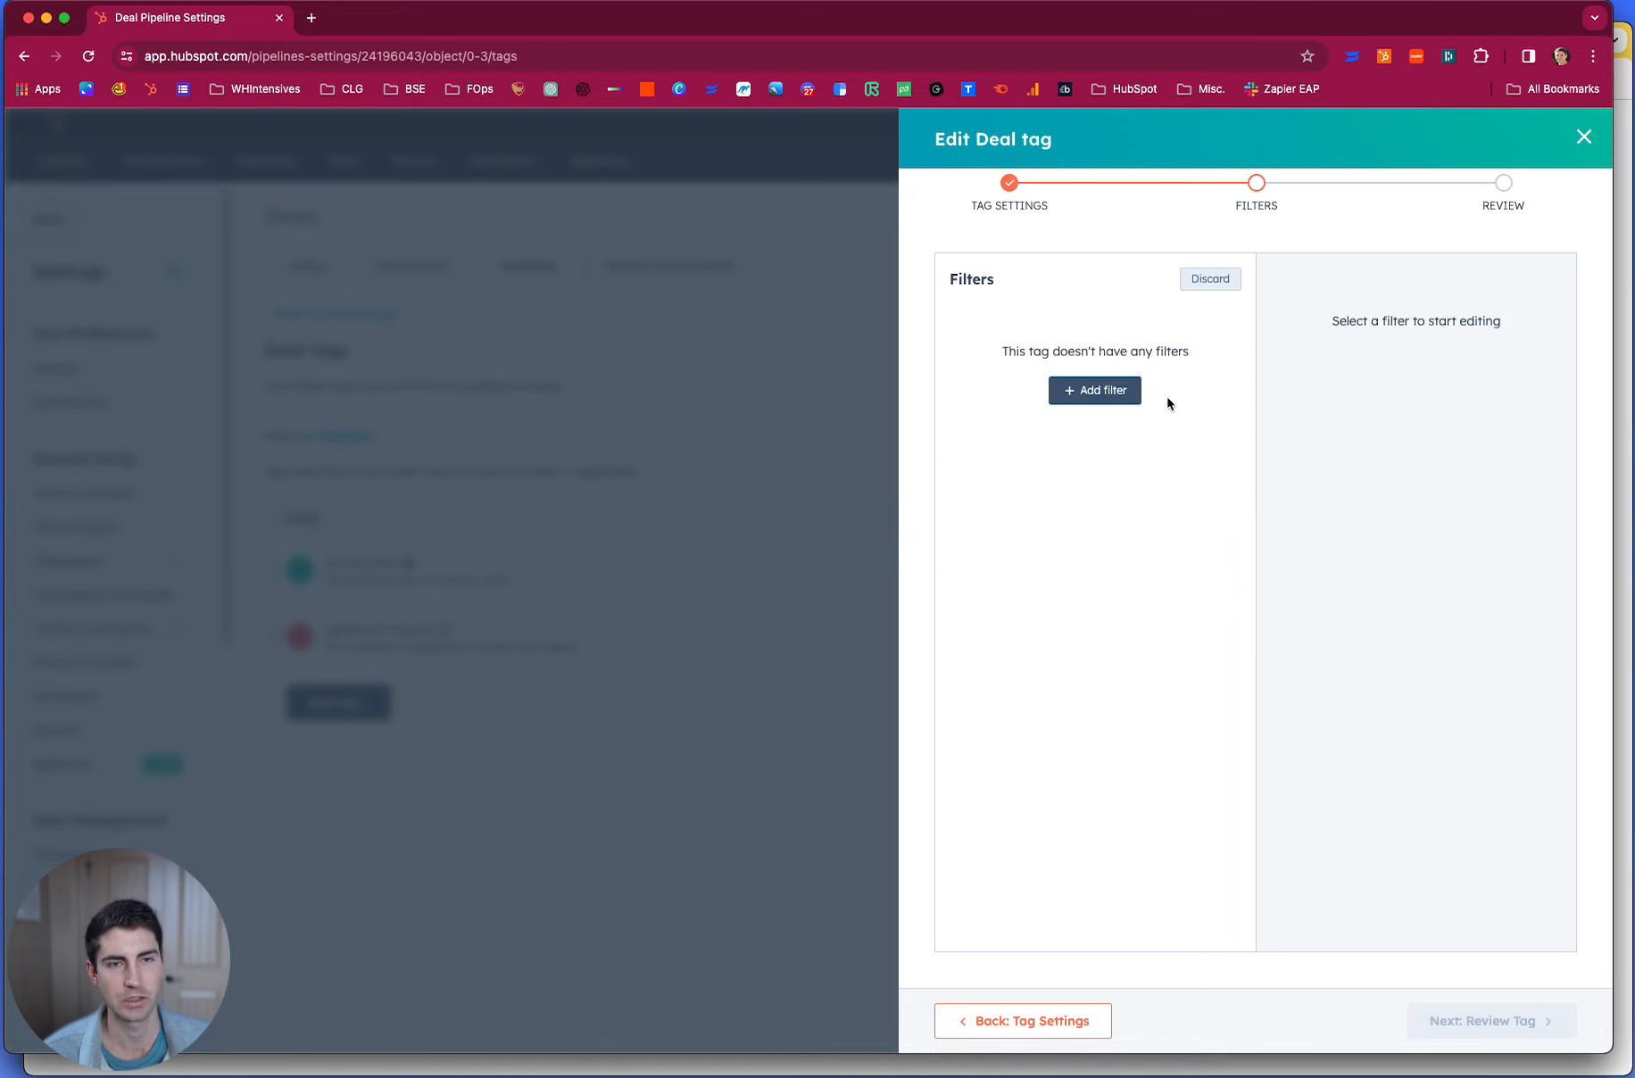
click(1131, 394)
click(1338, 343)
scroll(1417, 538, down, 3)
click(1398, 501)
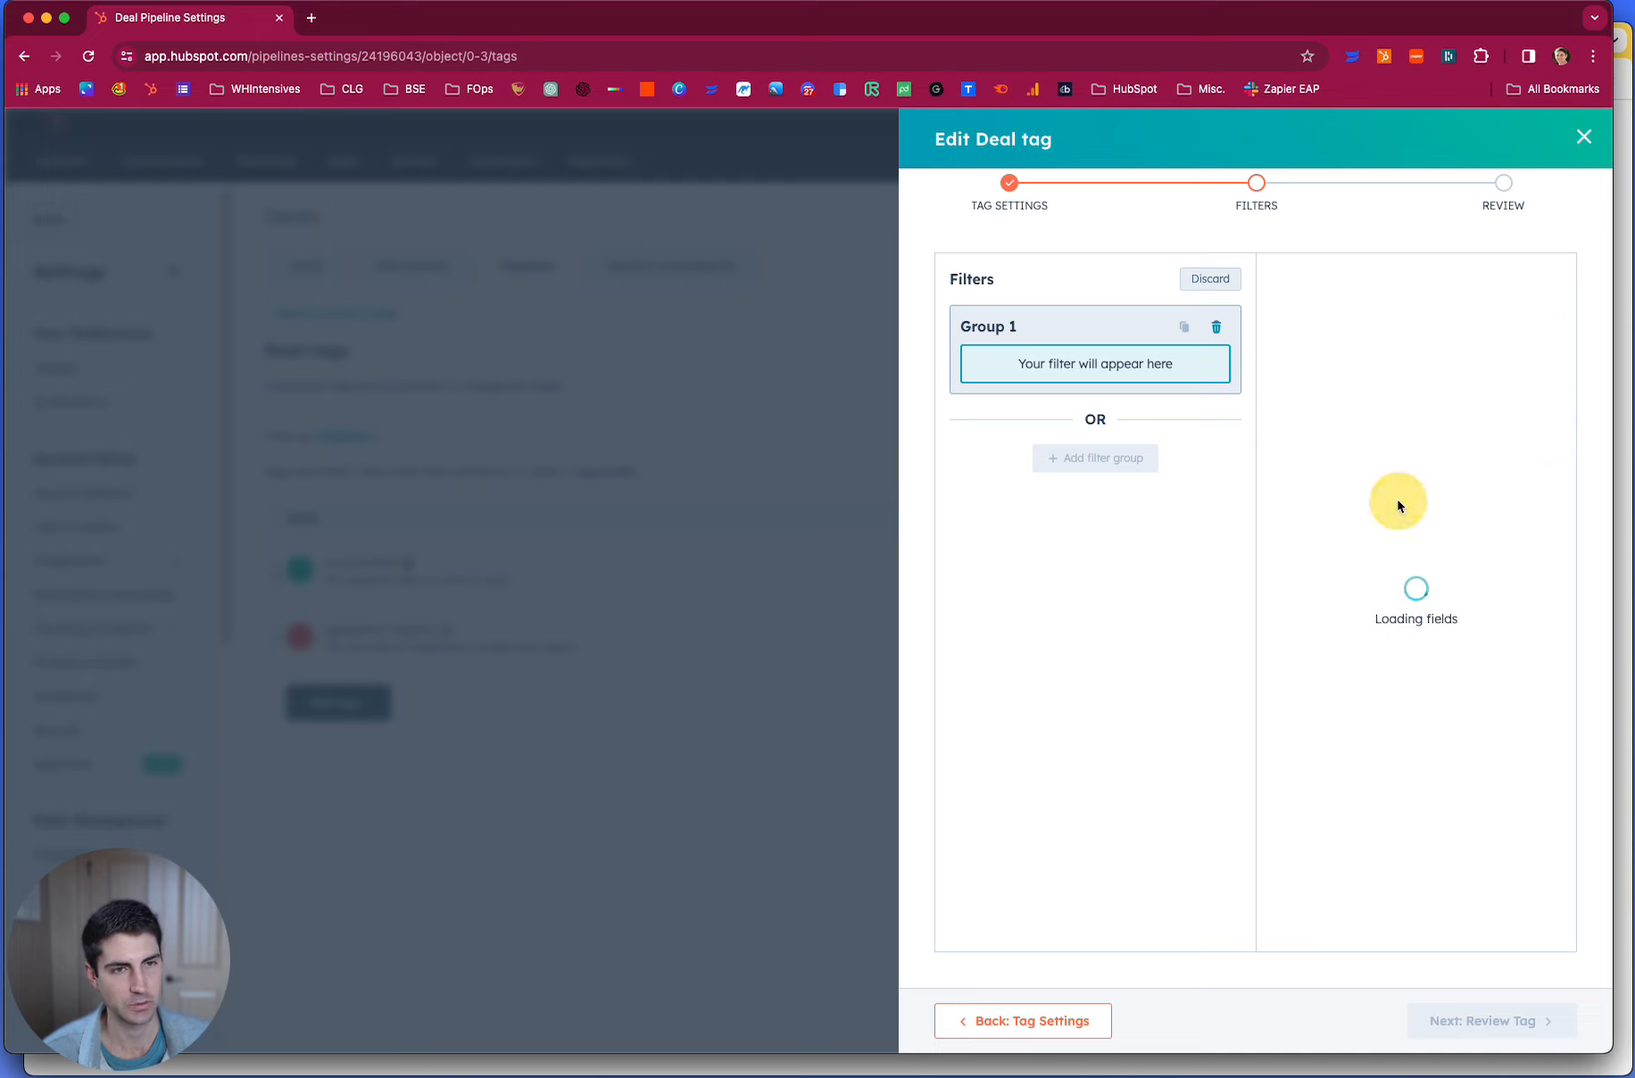
- Set the associated Invoice filter to Invoice status is any of Paid, and save the Invoice Paid tag
click(1338, 413)
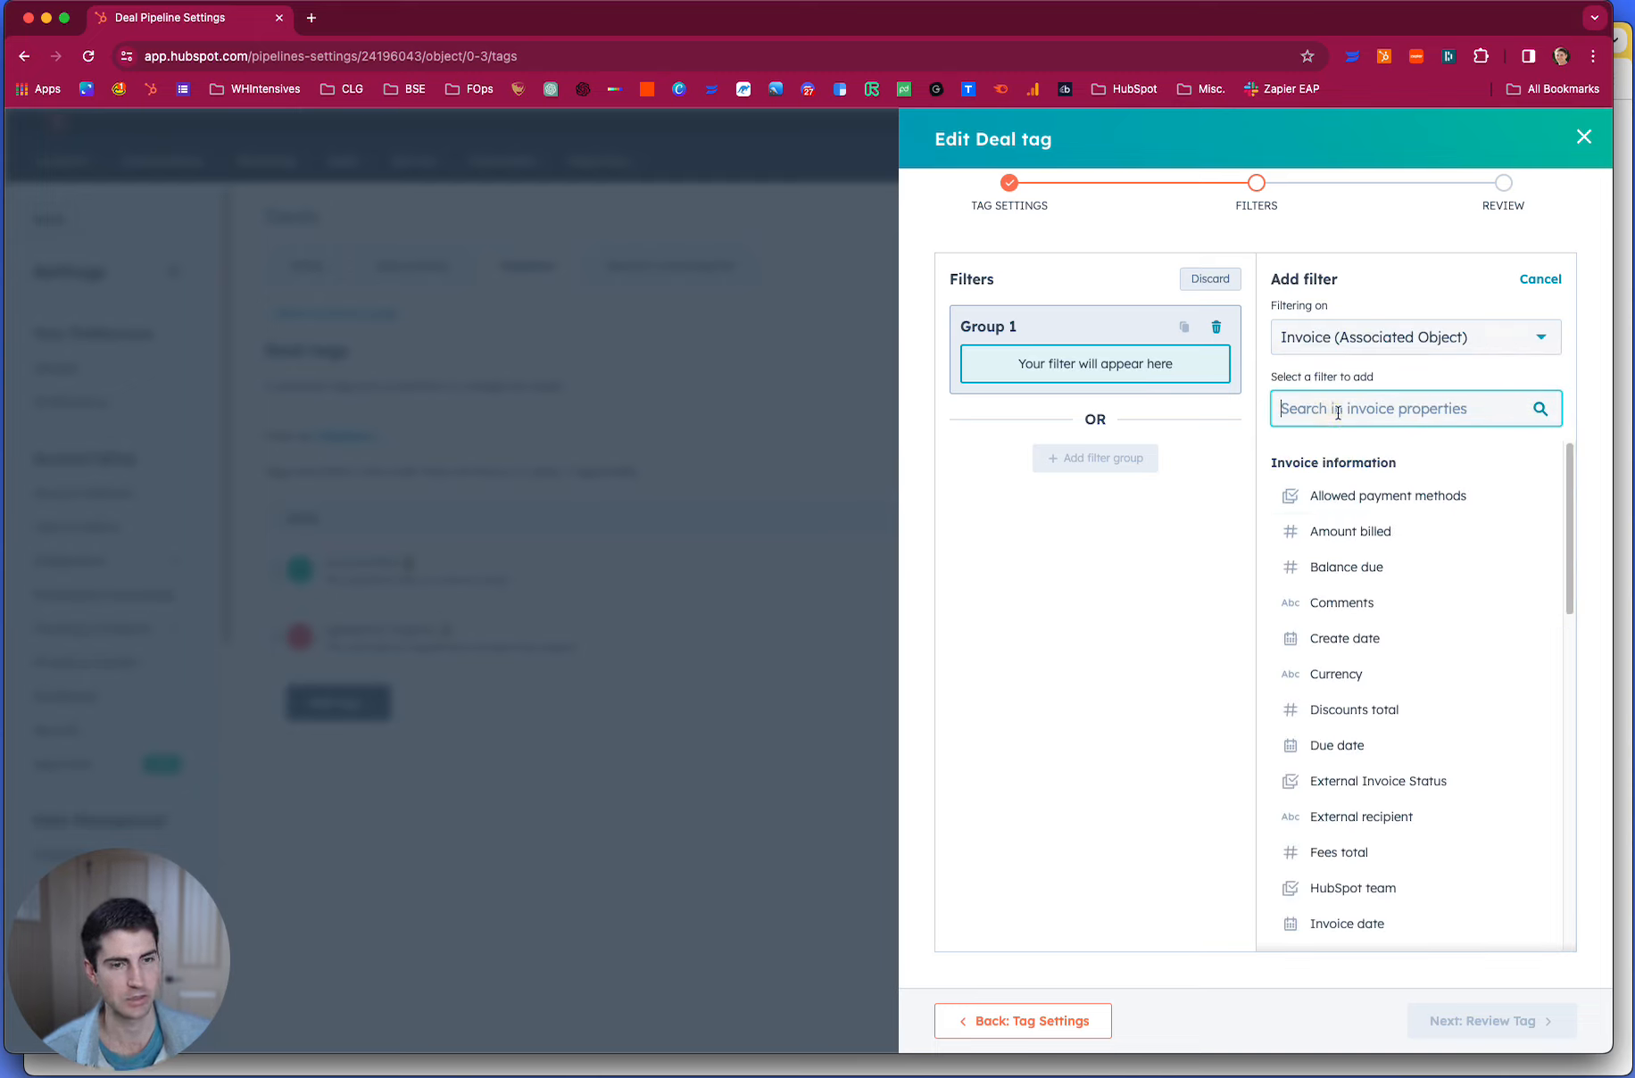
text(invoice stat)
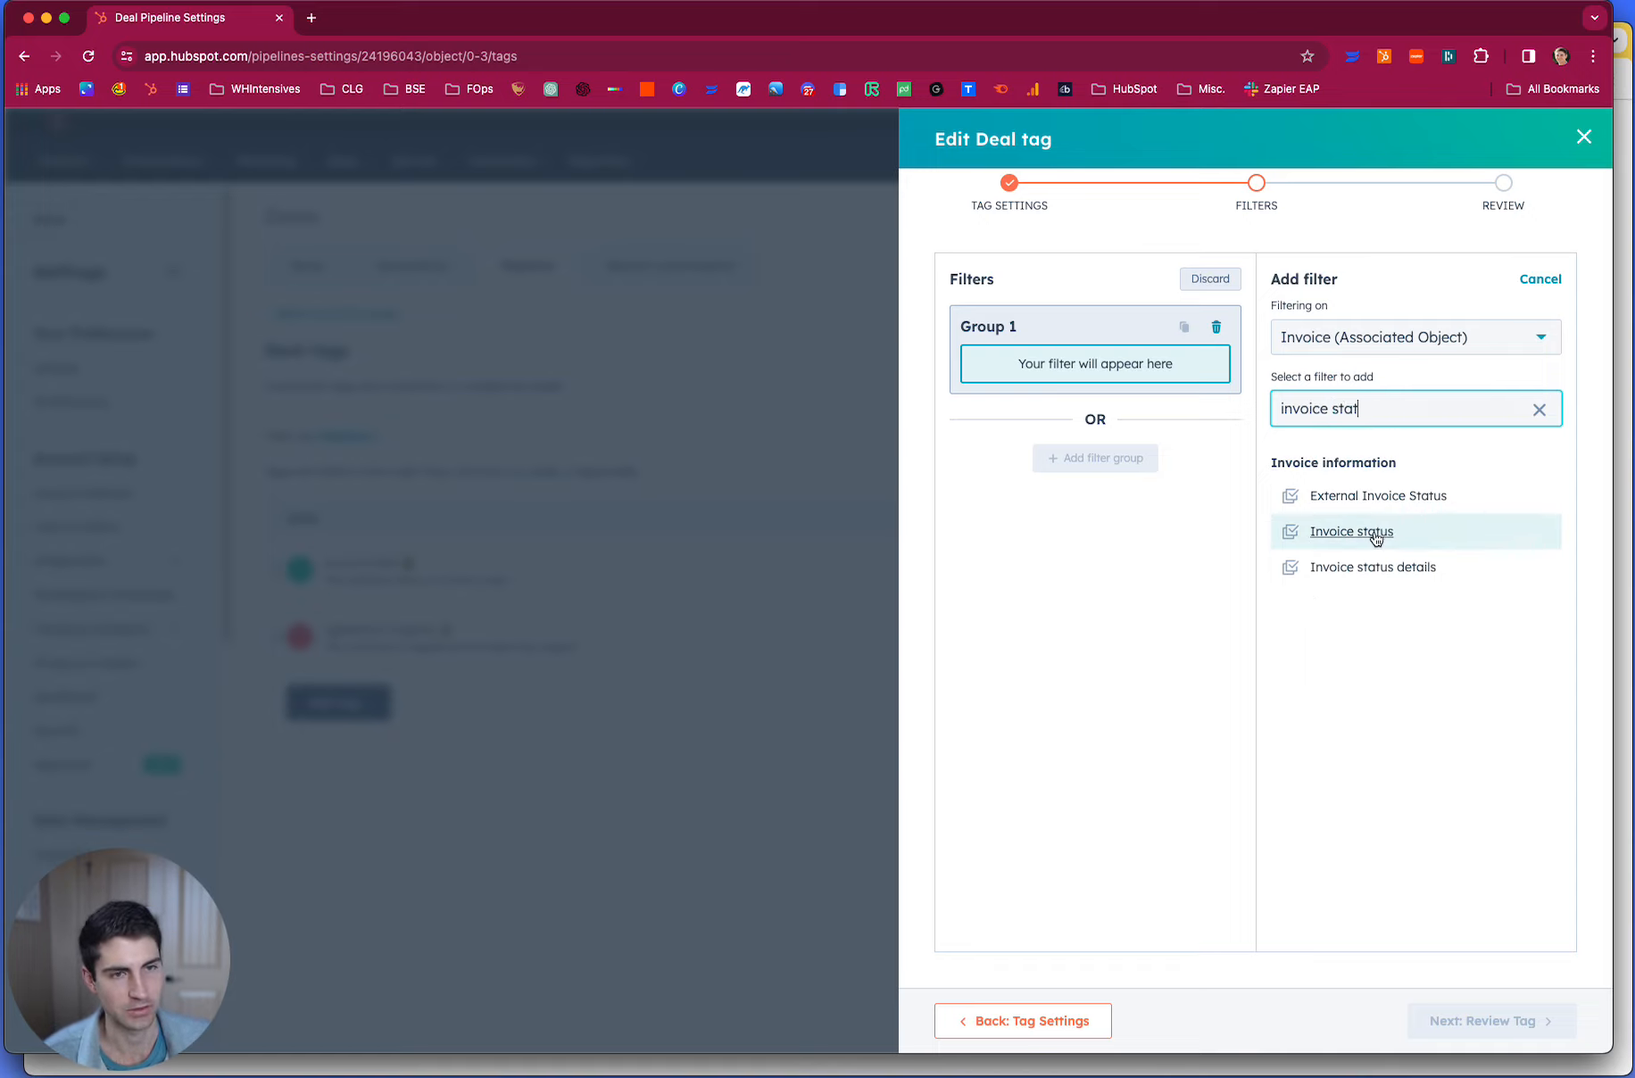
click(1377, 535)
click(1327, 401)
click(1322, 520)
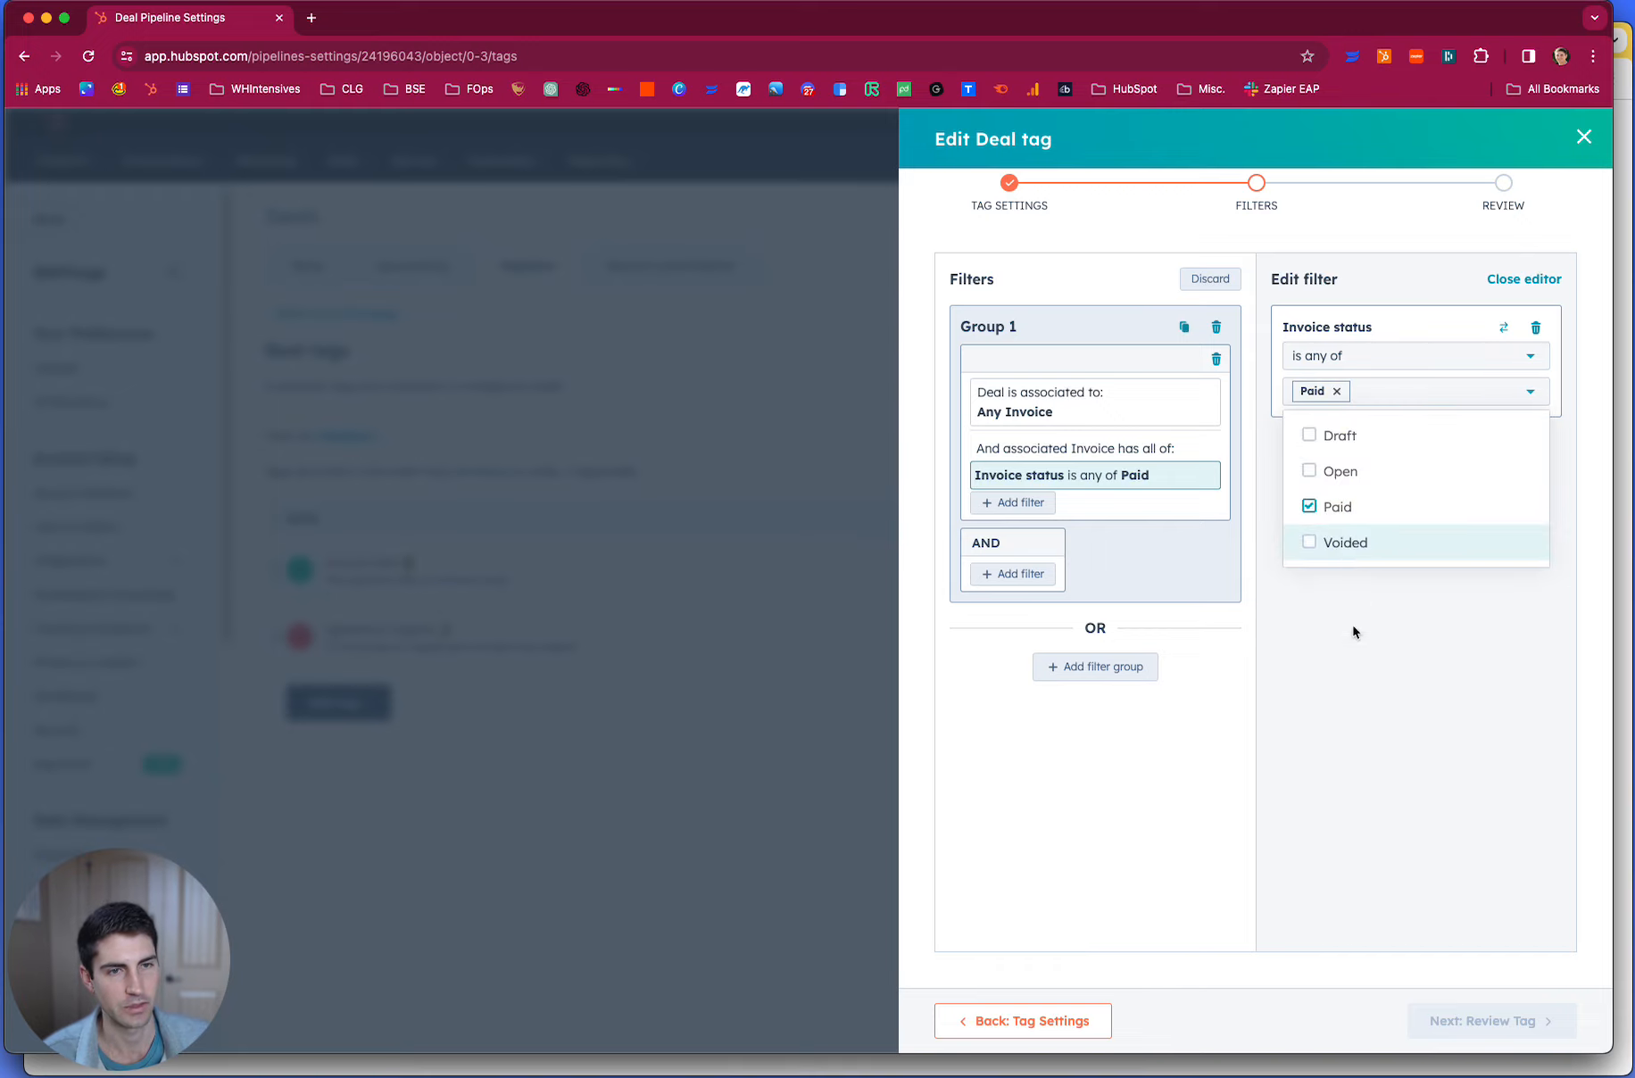
click(1368, 688)
click(1446, 1015)
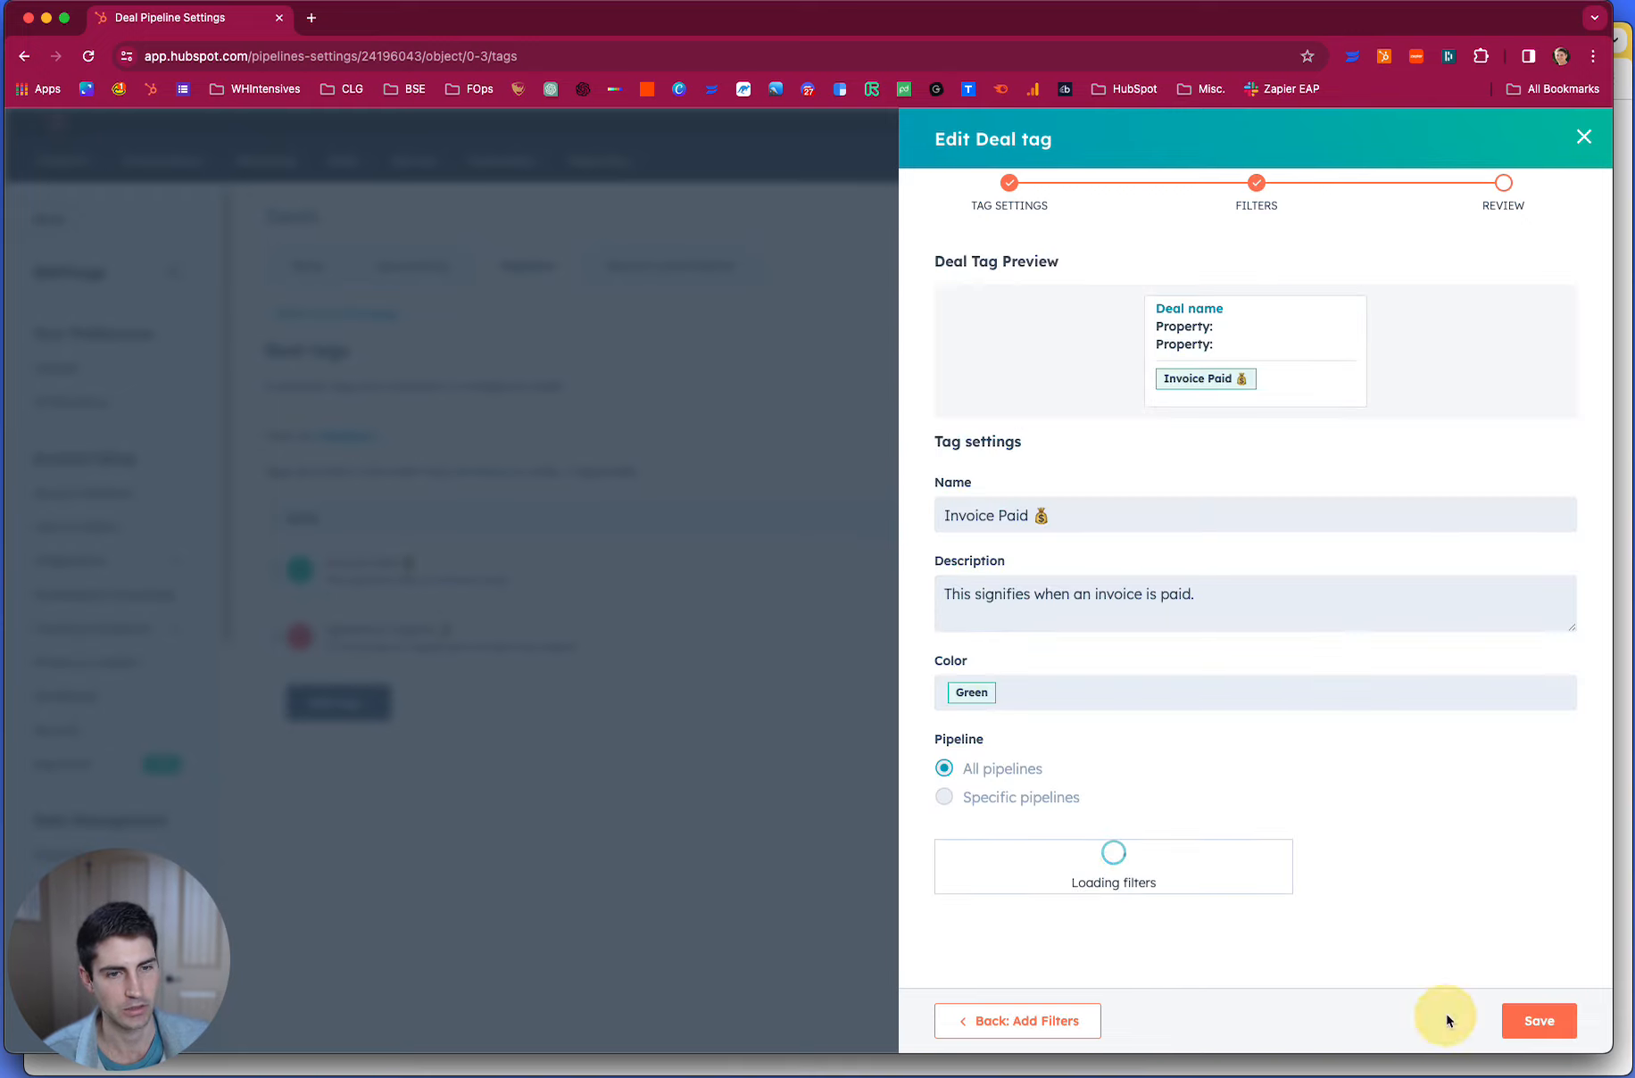
click(1536, 1021)
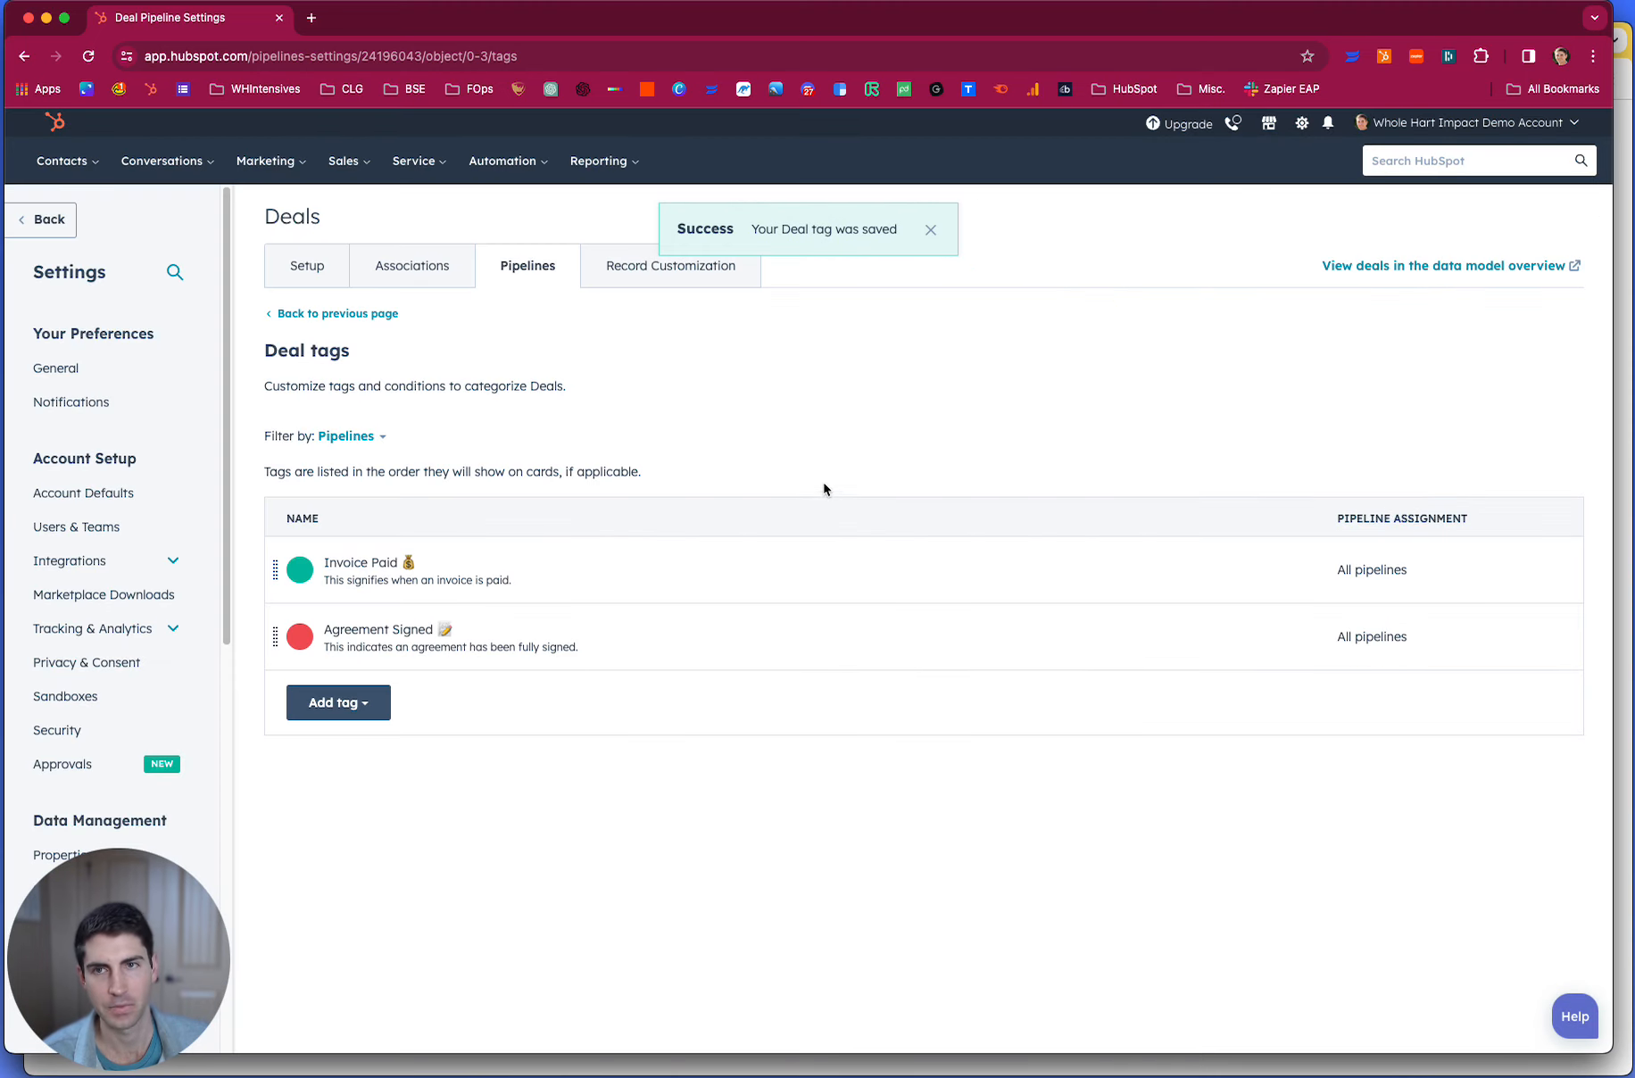
- Return to the deals board, reload it and inspect the tags on the Demo Company deal under Qualified to Buy
click(343, 161)
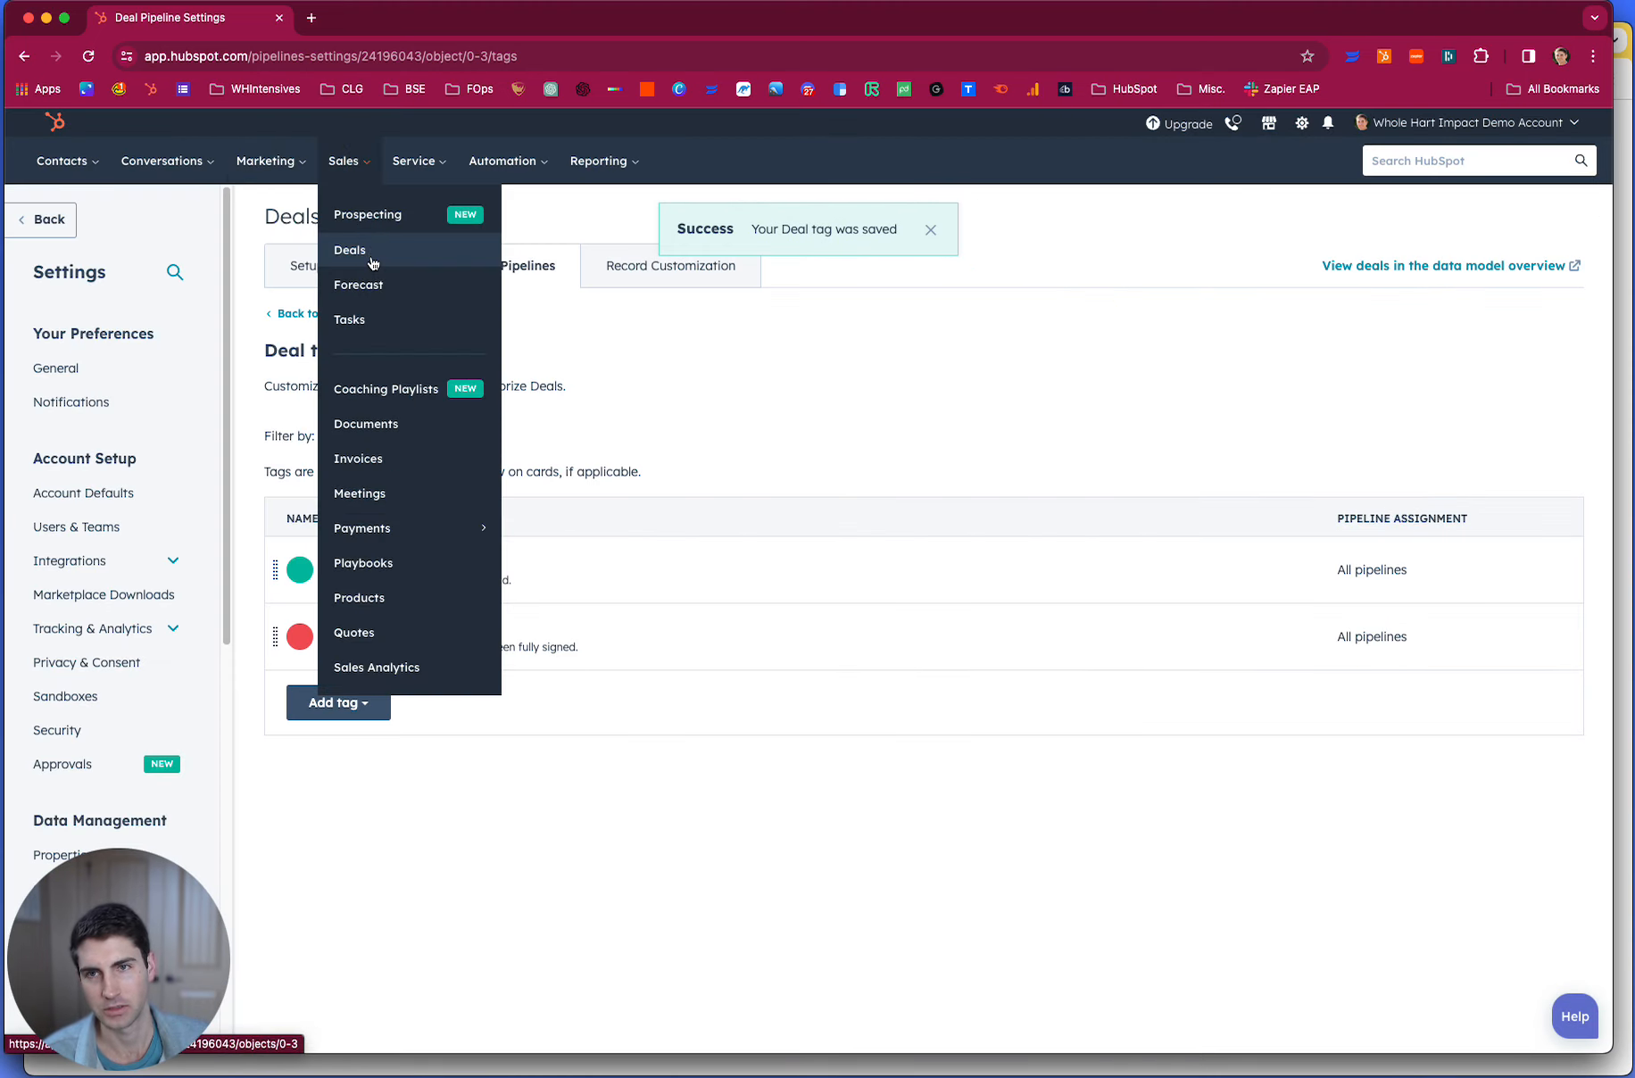
click(367, 258)
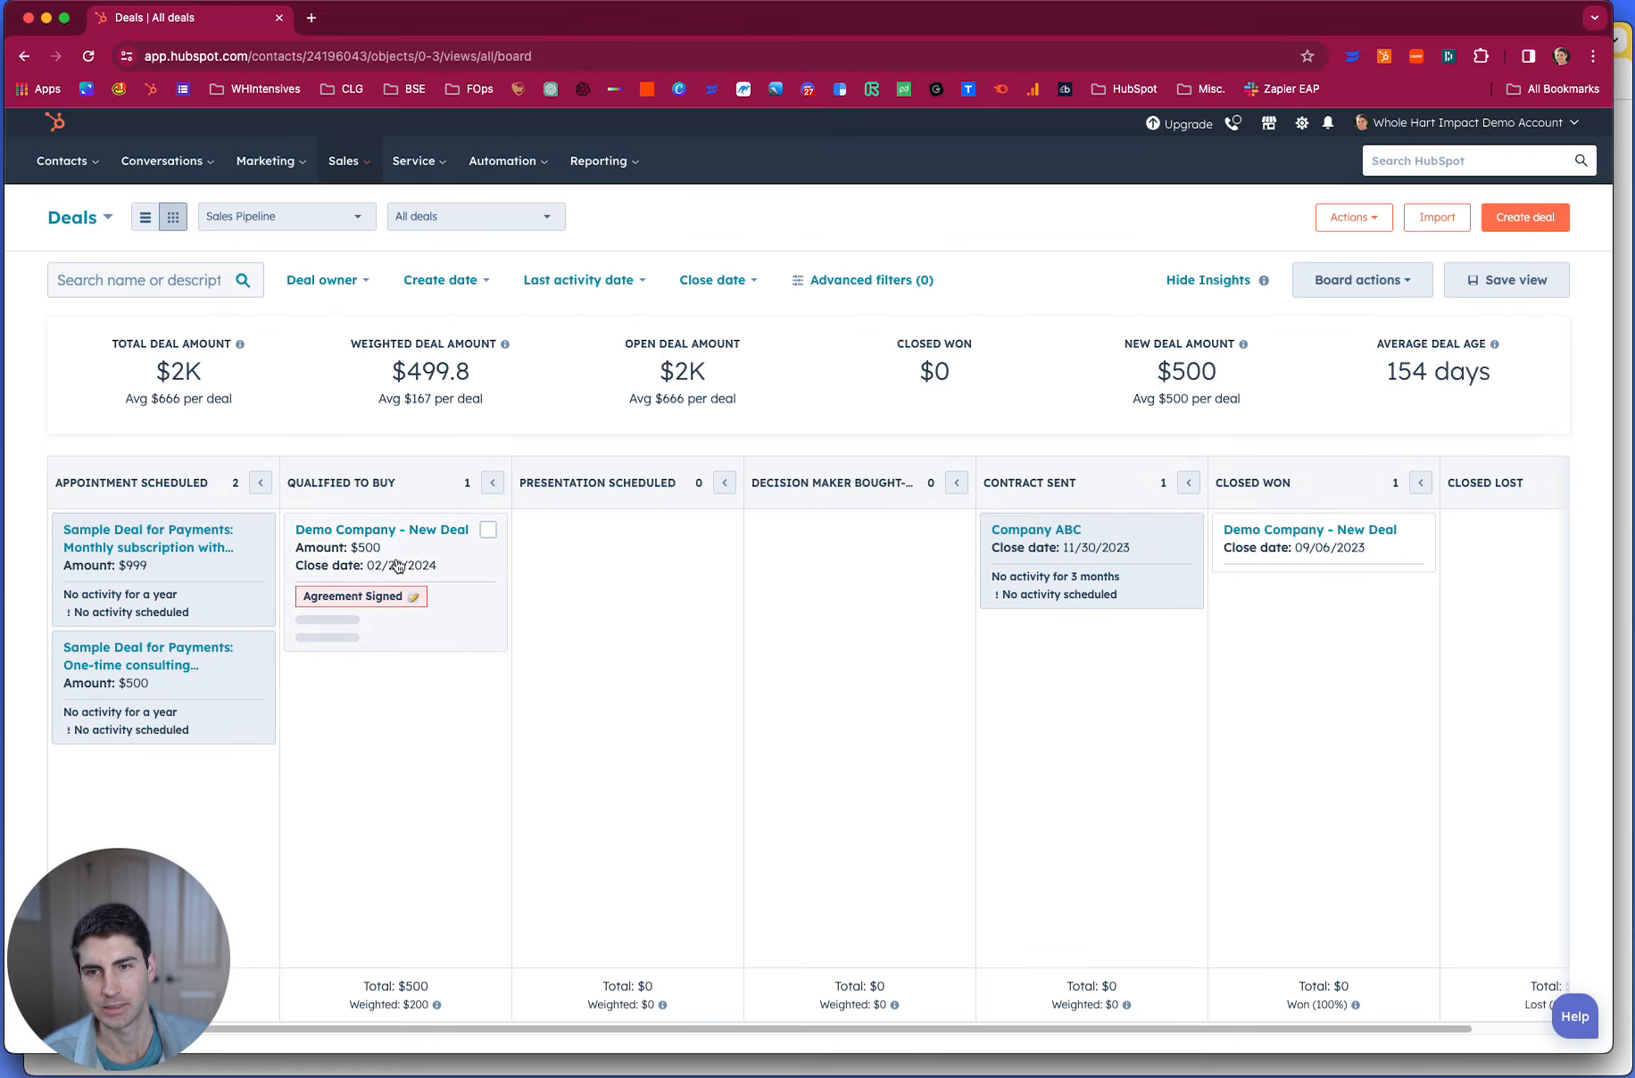
mouse_move(317, 614)
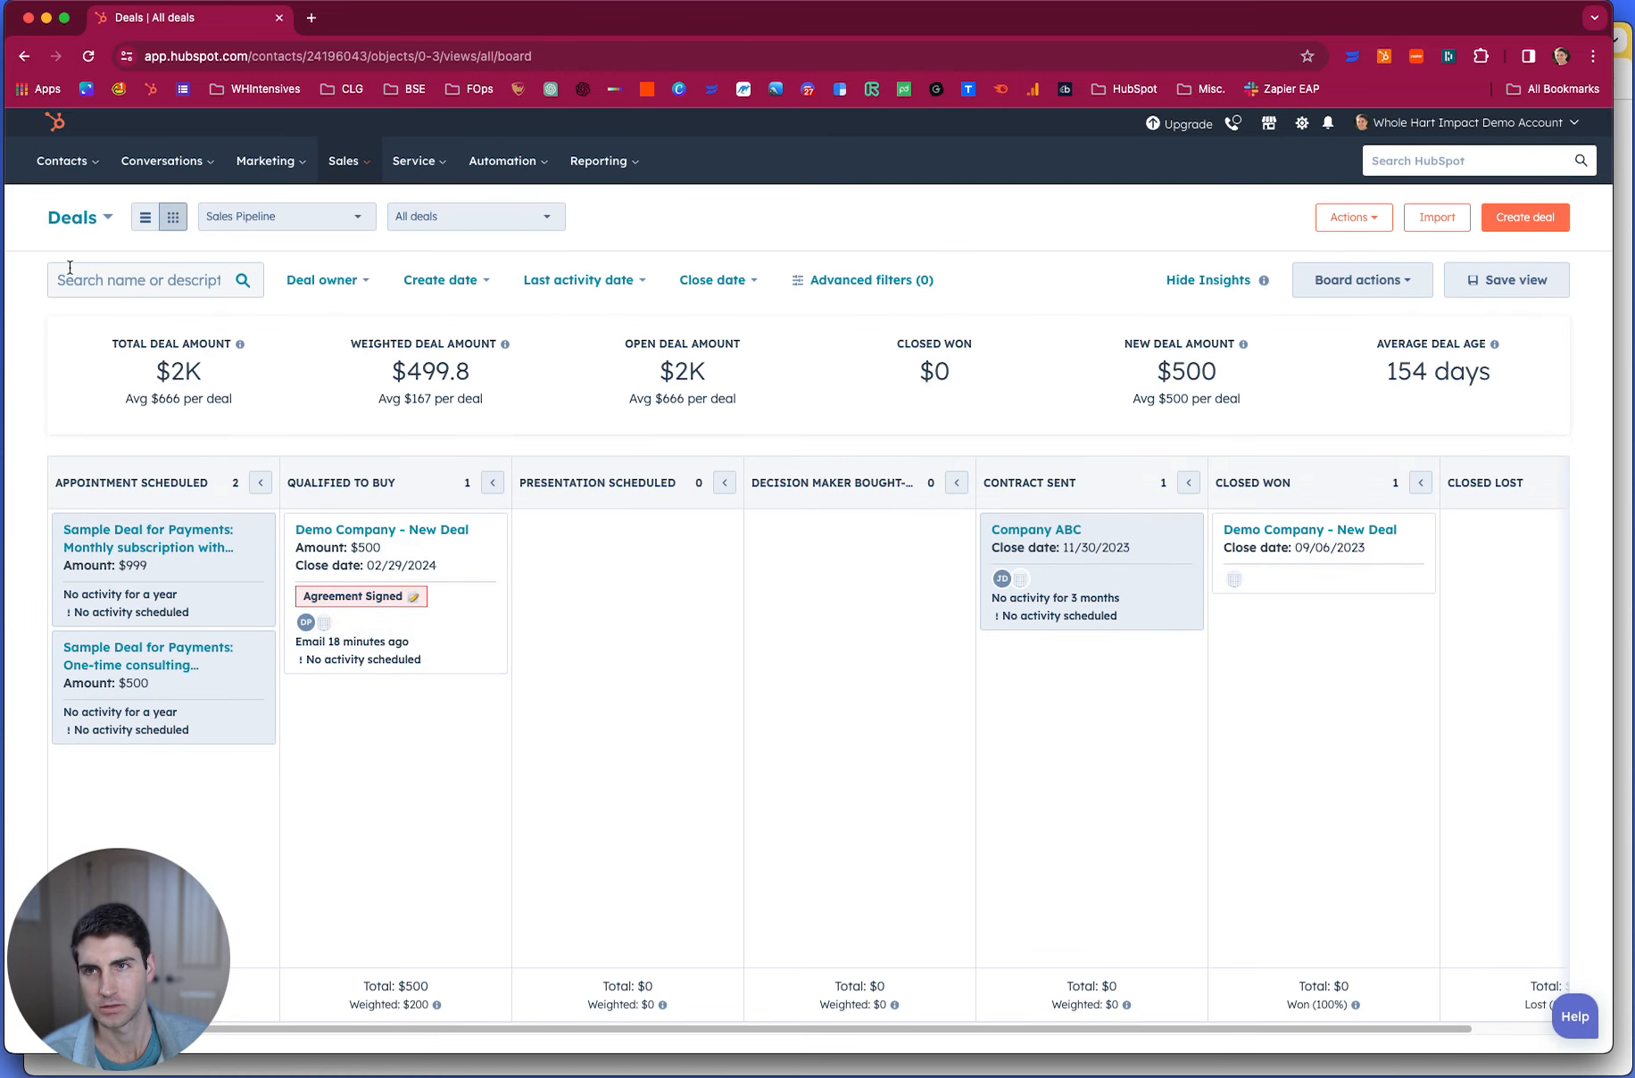
click(91, 56)
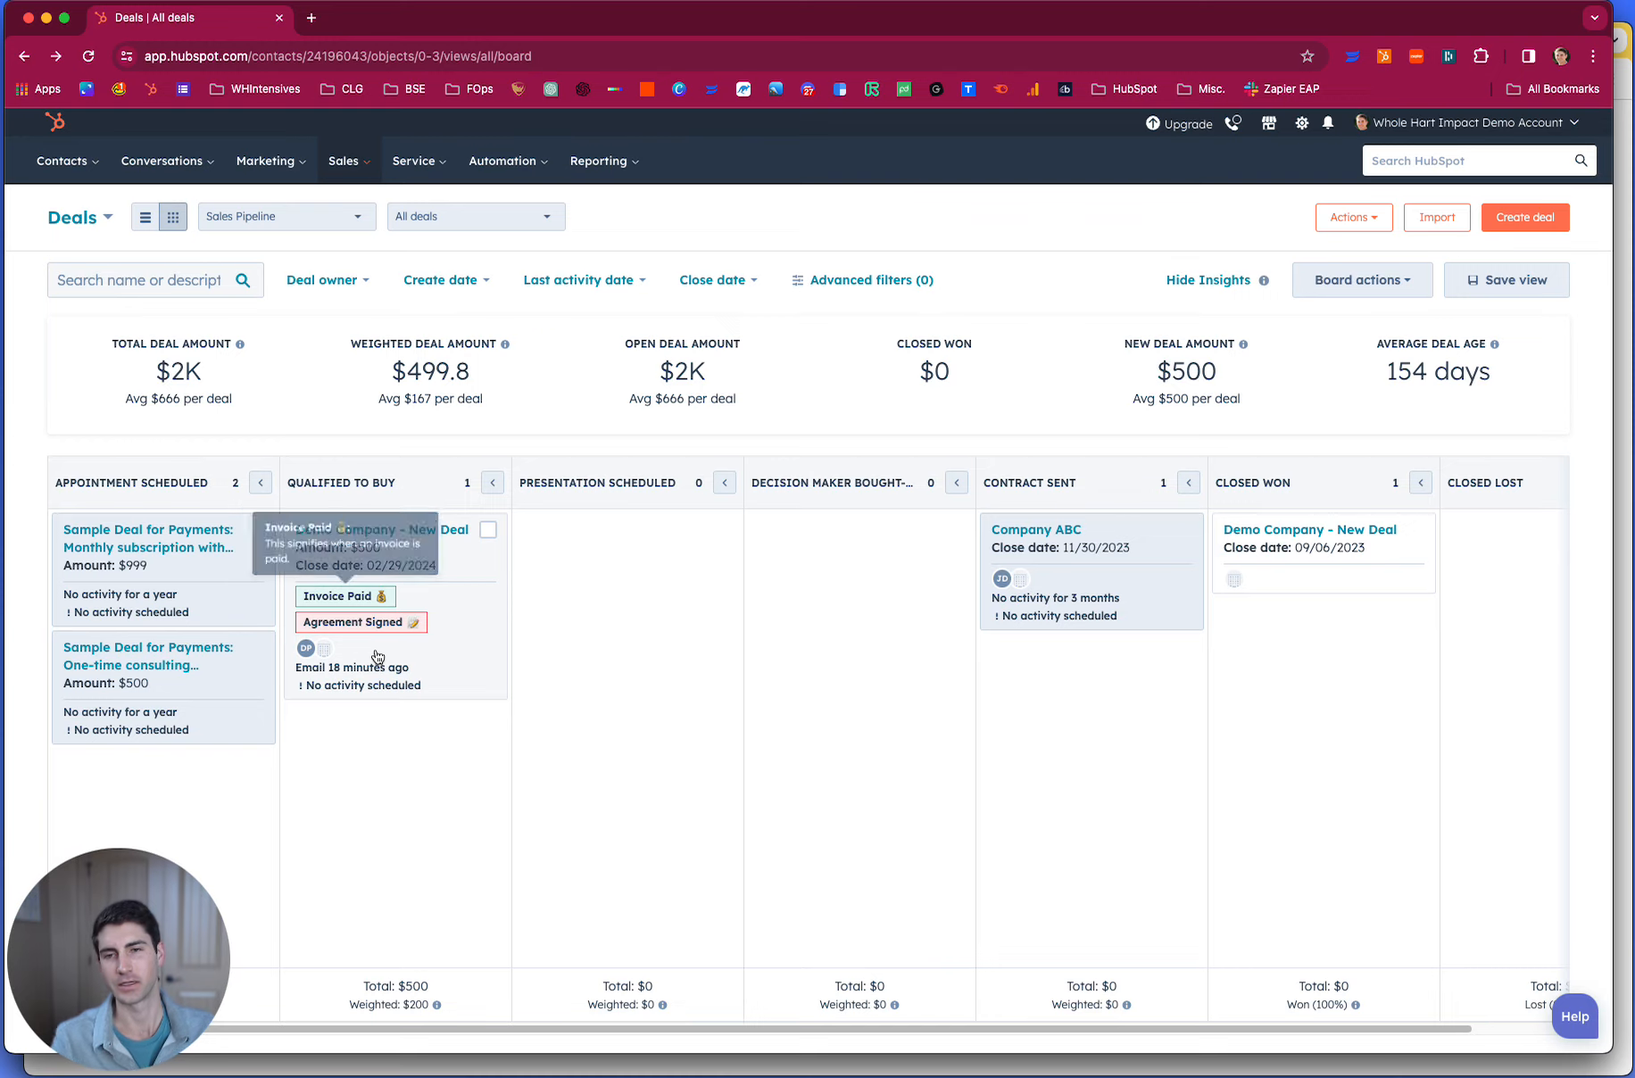
mouse_move(337, 599)
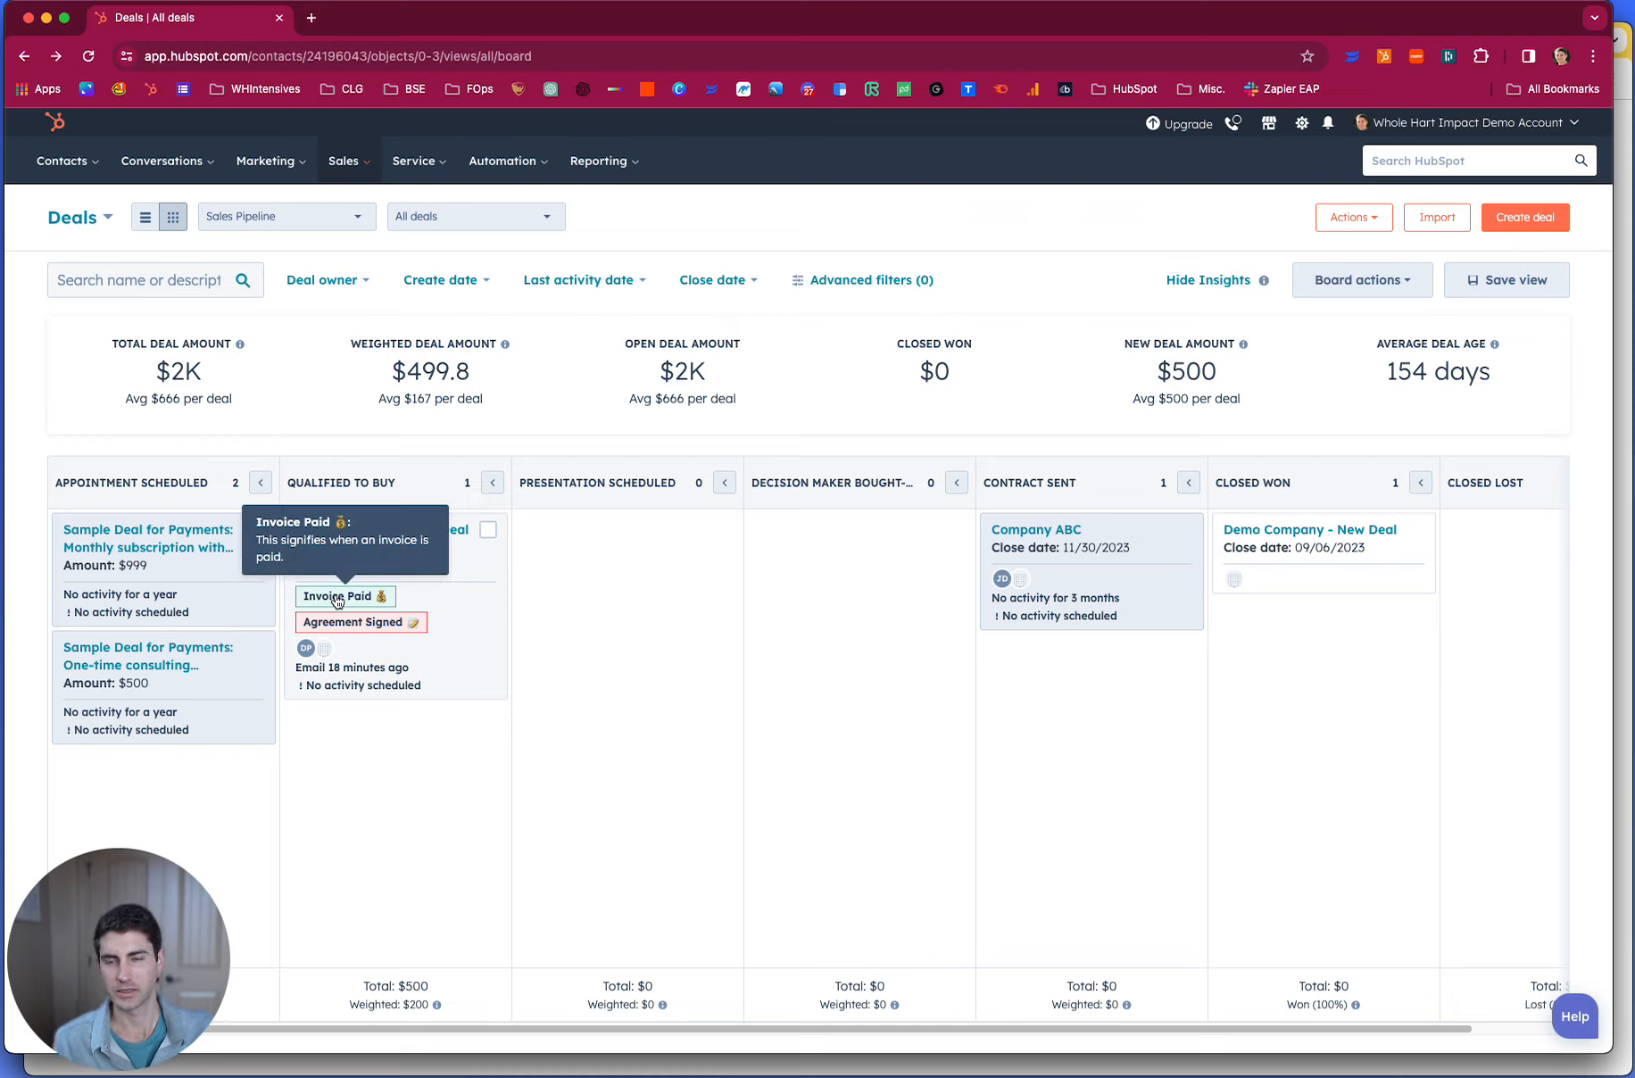